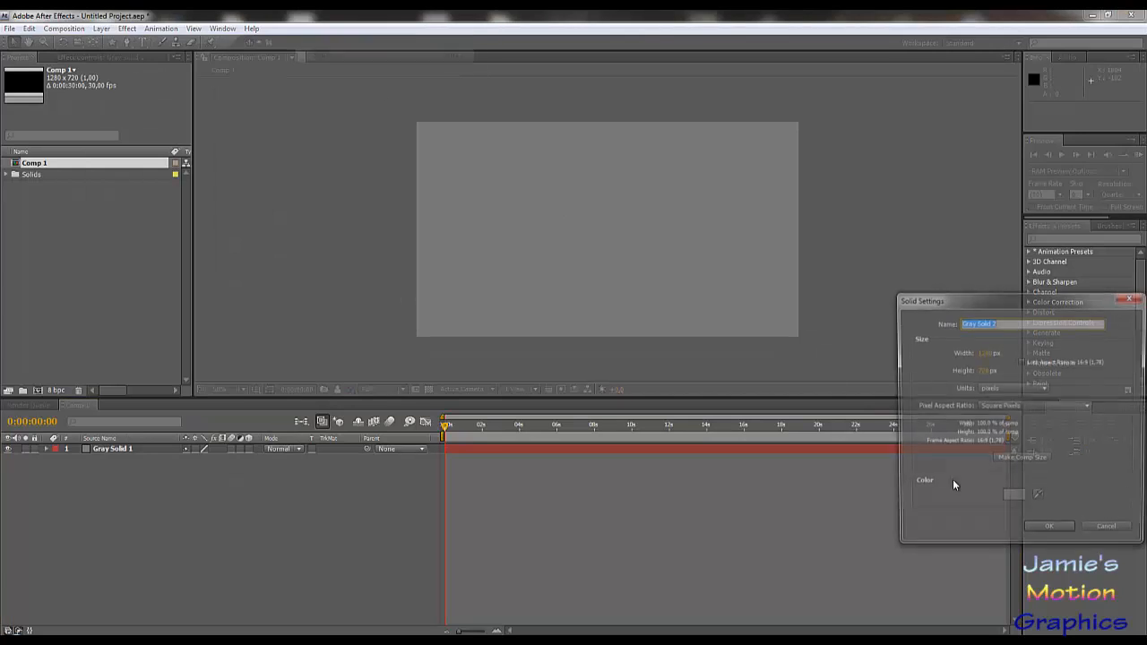
Step: Create a comp-sized solid layer coloured pure red above the gray solid
click(1016, 495)
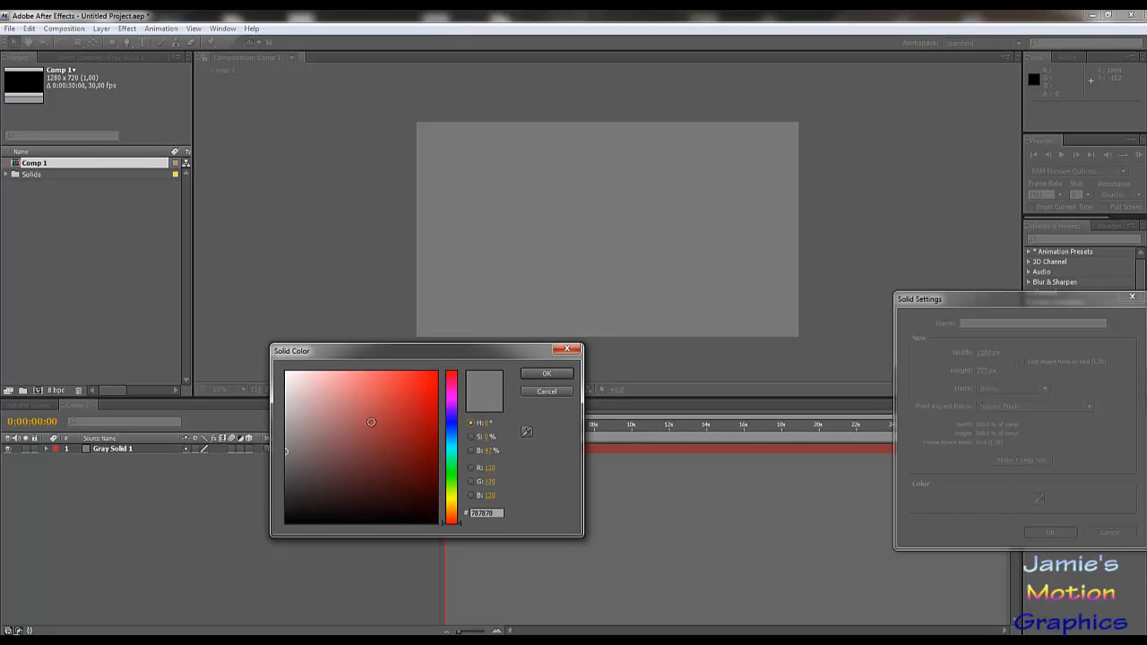
drag(371, 422, 546, 327)
click(547, 374)
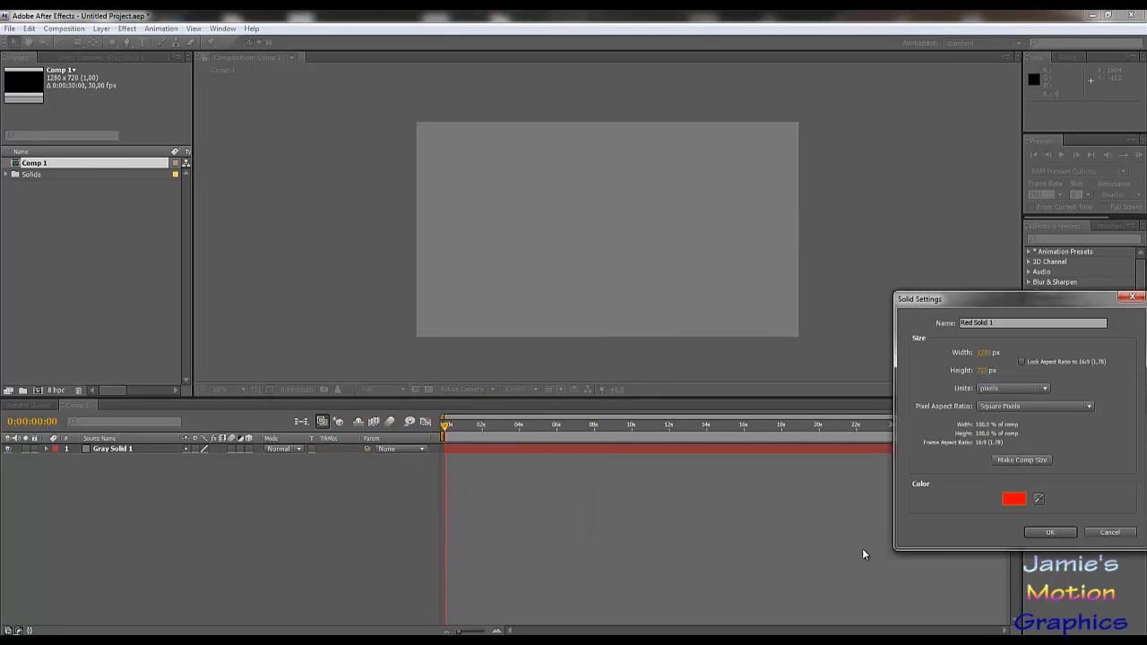
click(1045, 532)
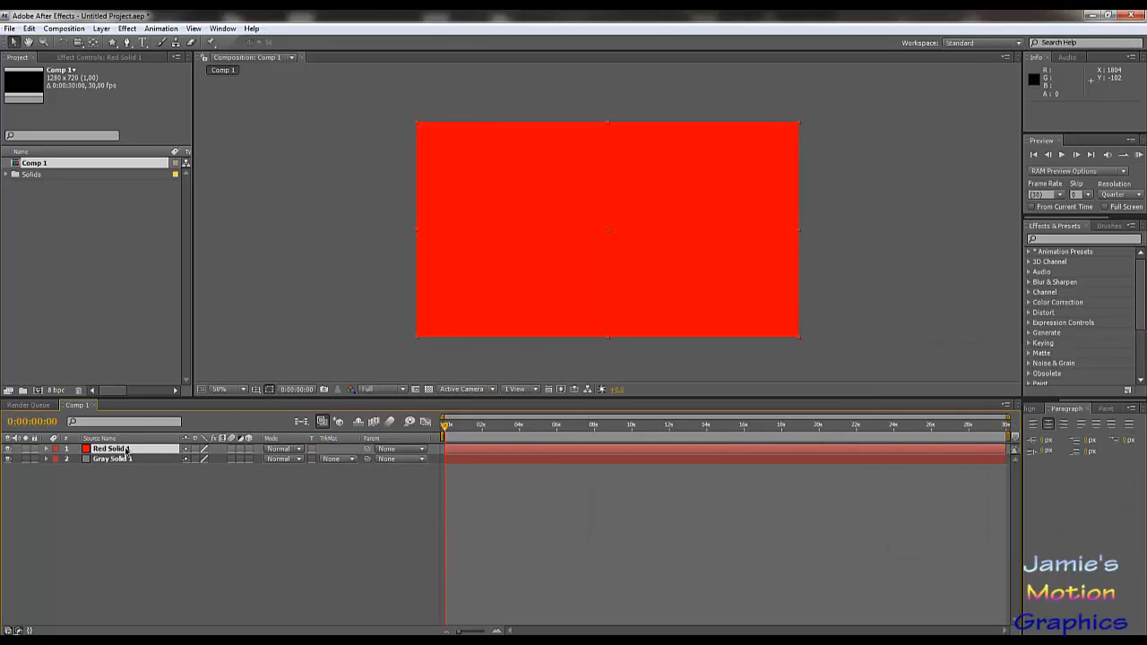
Step: Duplicate the red solid and recolour the copy bright green as a new solid
key(ctrl+d)
click(101, 27)
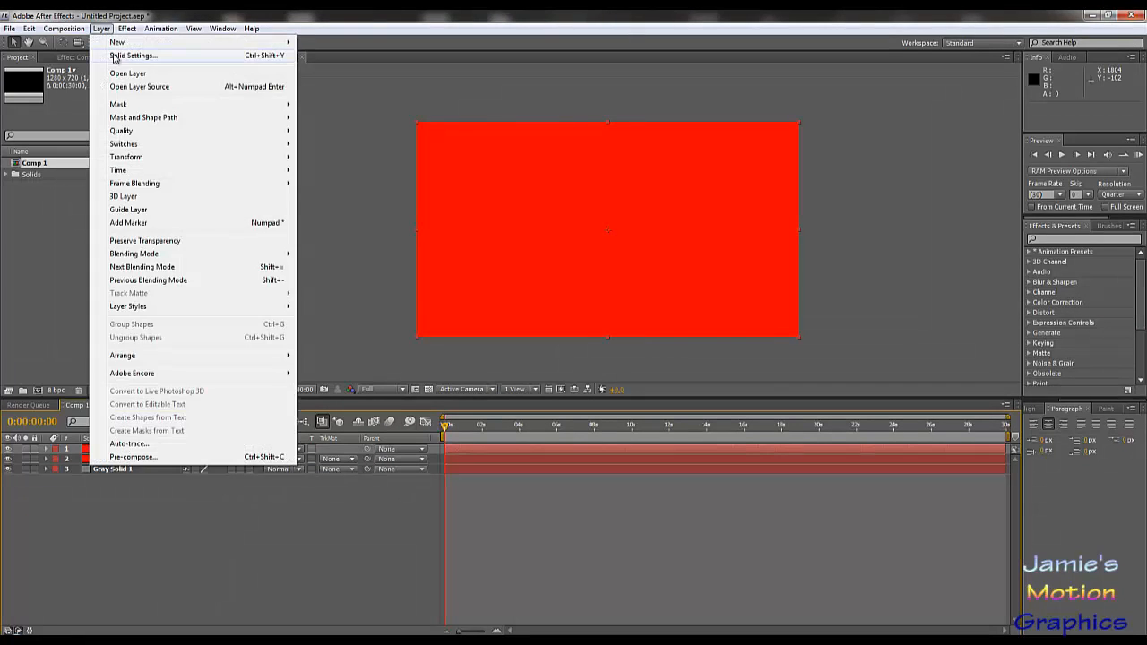
click(114, 59)
click(1013, 476)
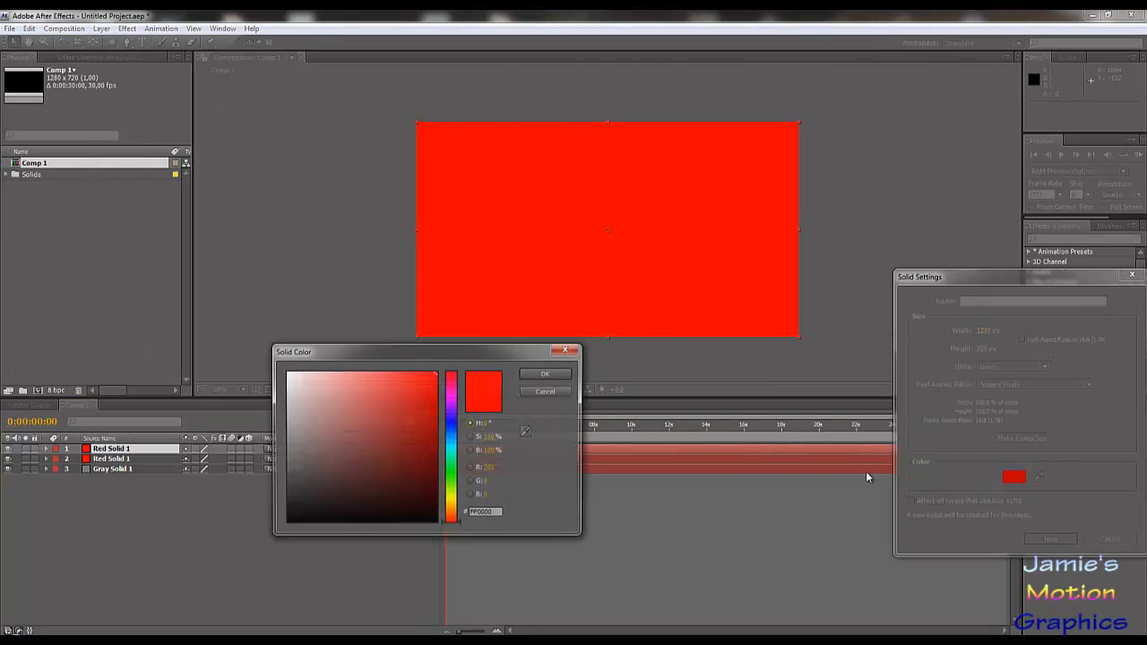
click(453, 474)
click(411, 418)
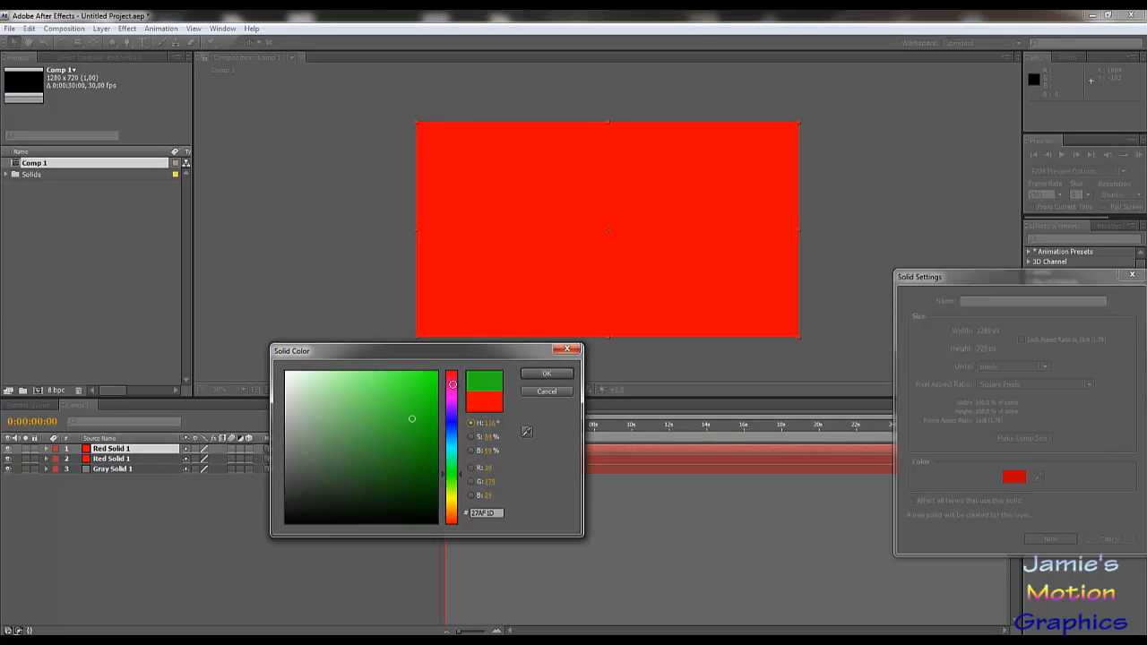
click(547, 373)
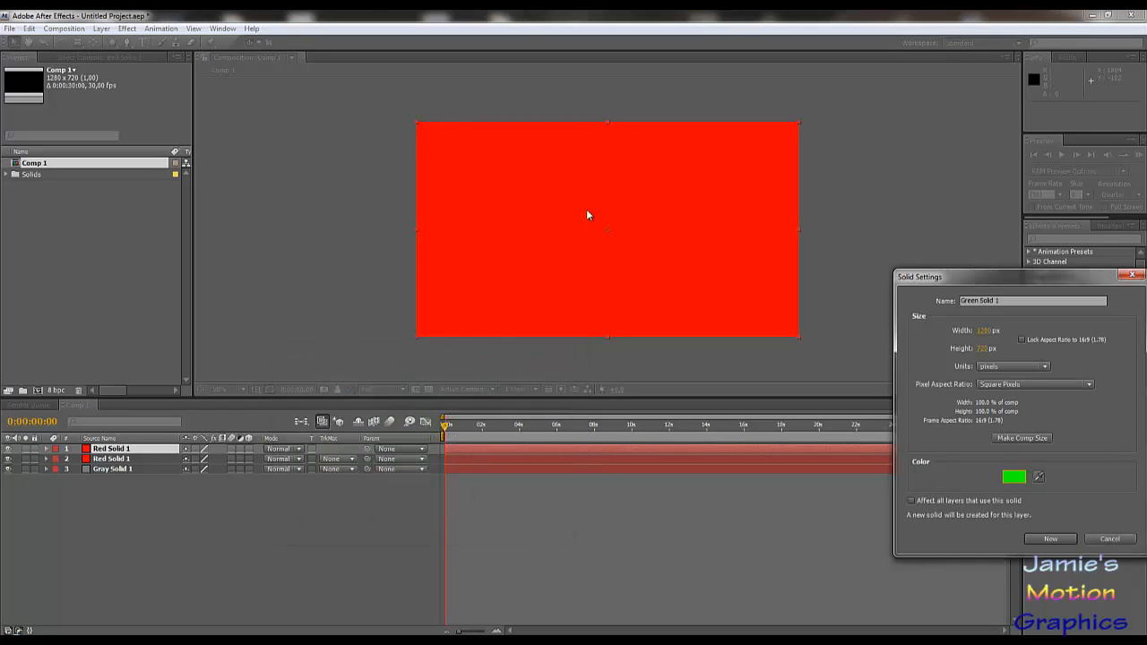
click(1053, 540)
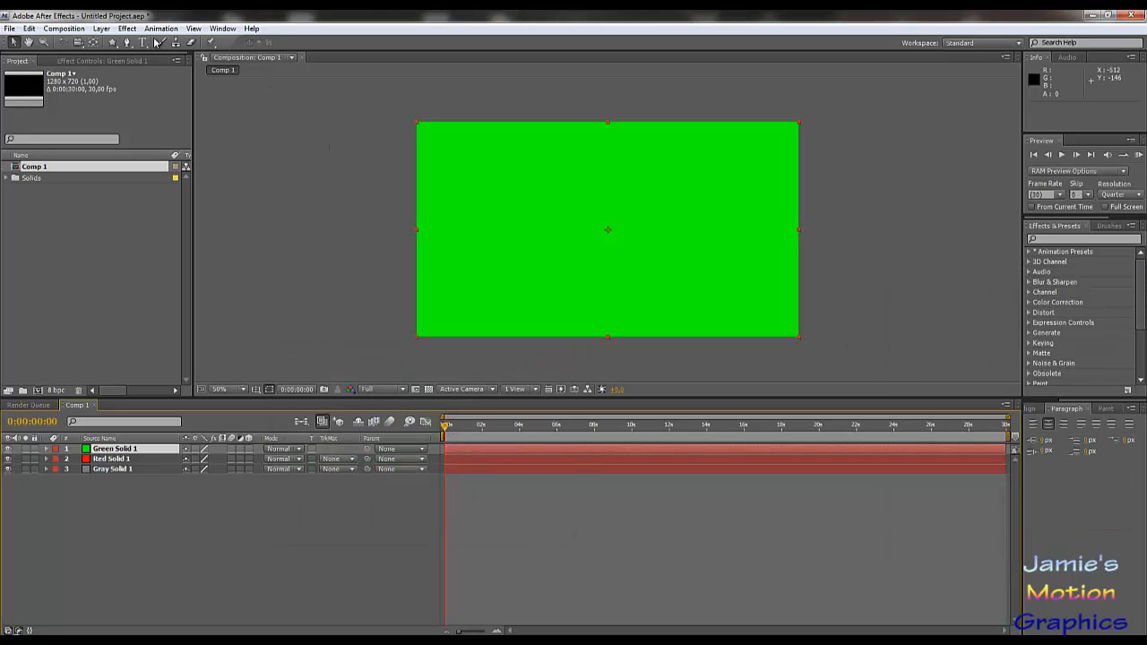
Step: Darken the green solid's colour to a deep green in its solid settings
click(102, 29)
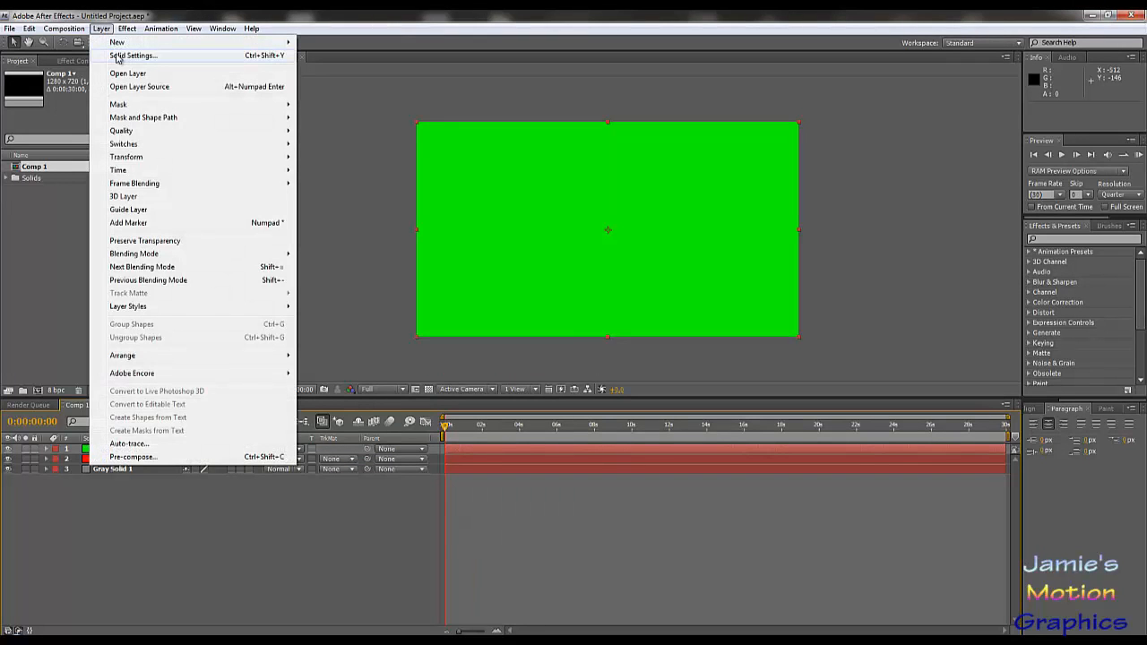
click(132, 55)
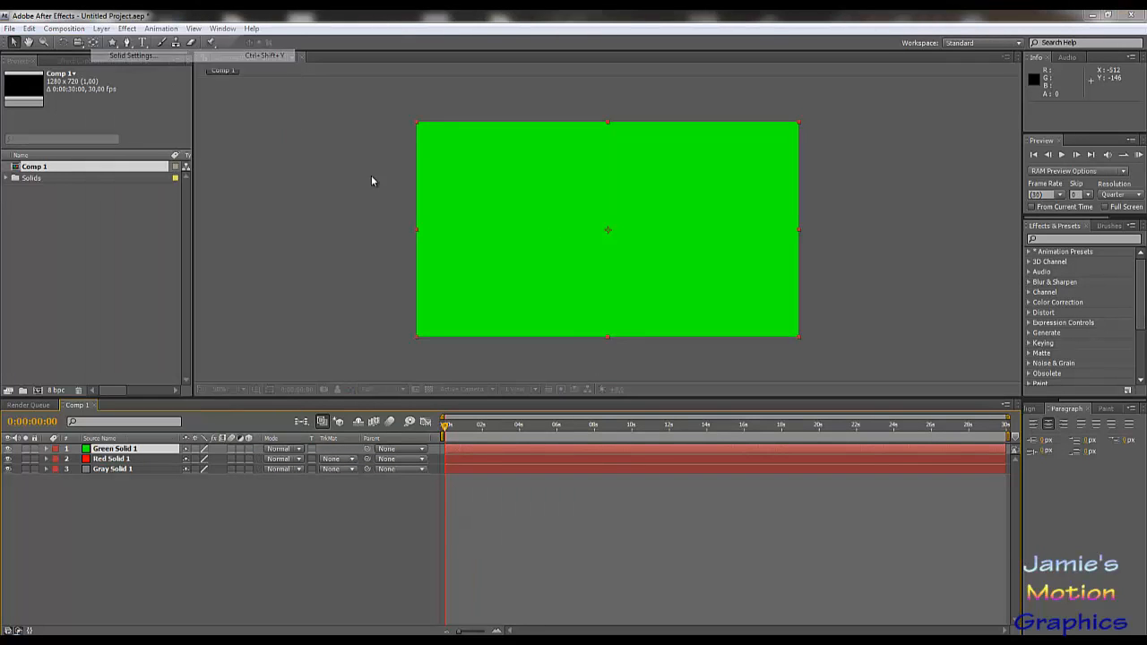
click(1020, 477)
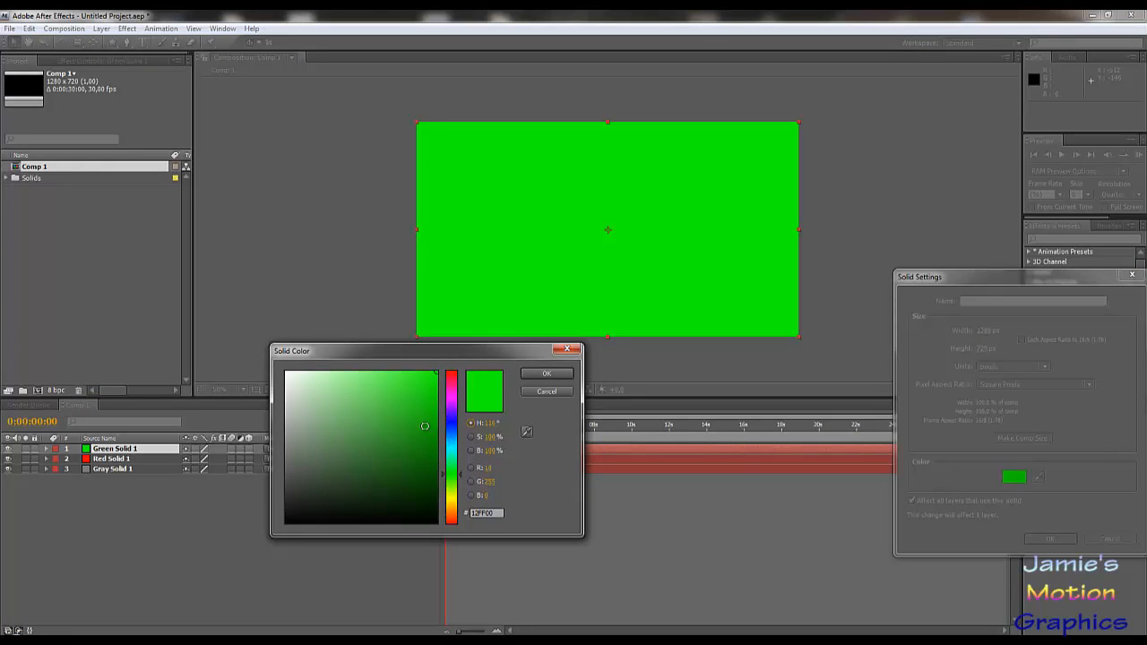
click(435, 423)
click(547, 374)
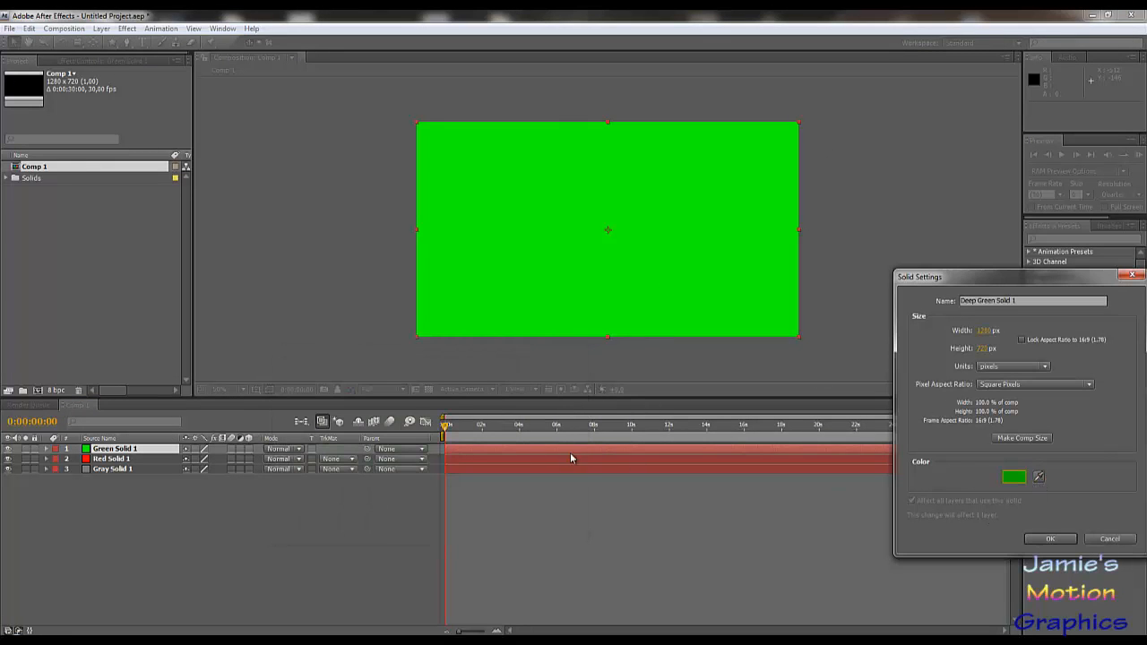
click(1050, 540)
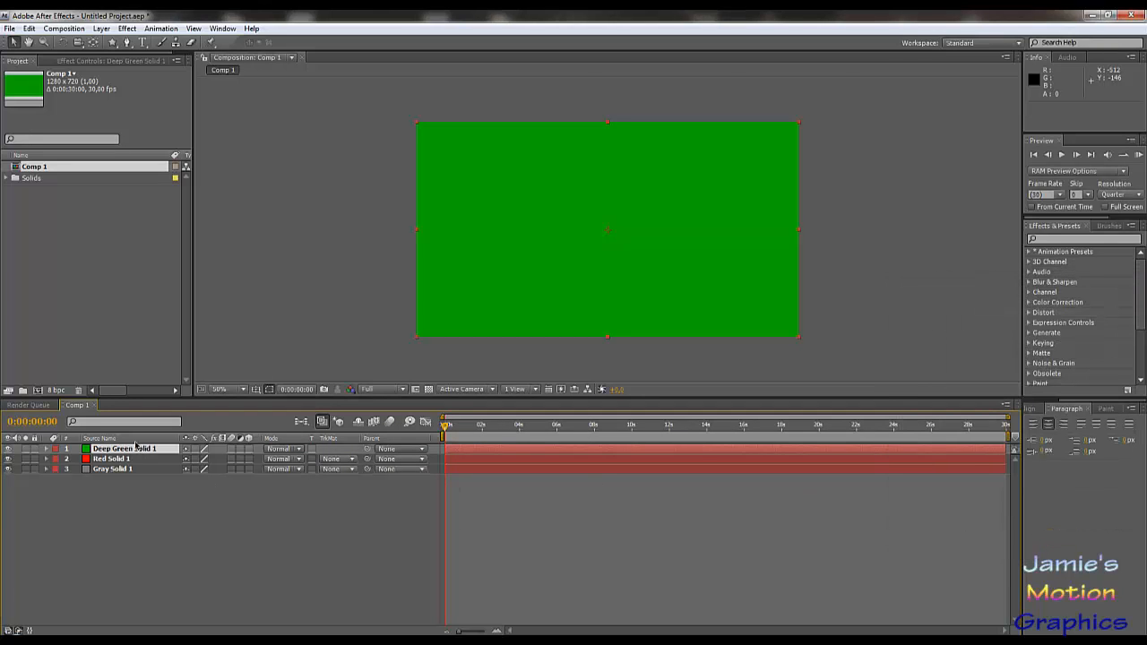
Step: Lower the opacity of the deep green solid and the red solid to about 50% each
key(t)
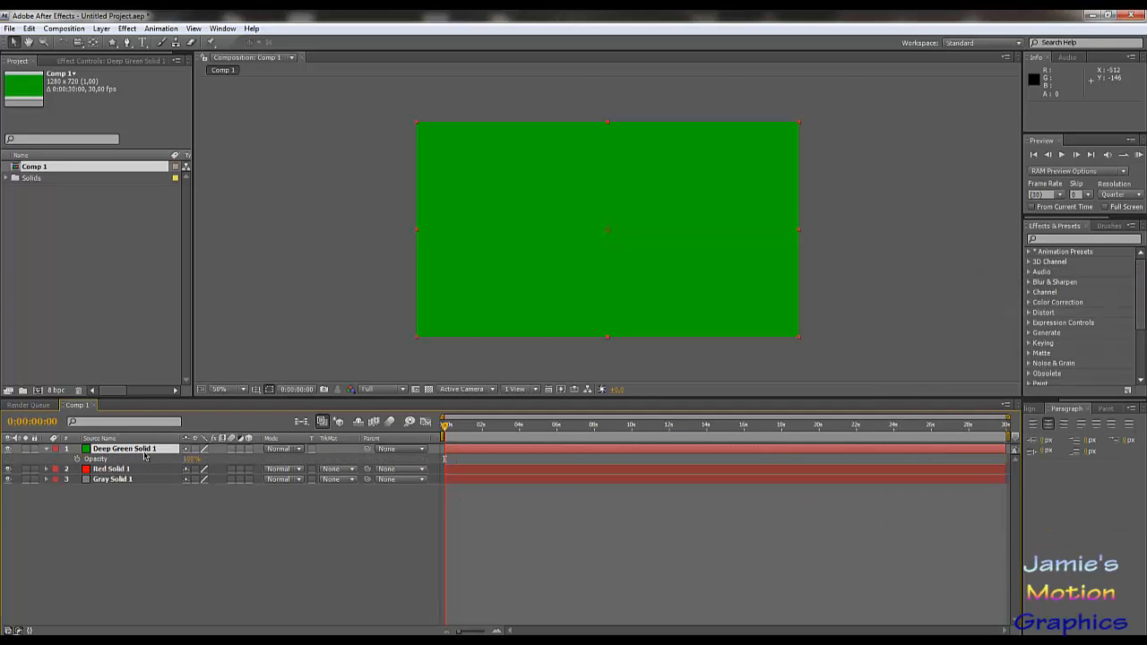
drag(189, 460, 166, 461)
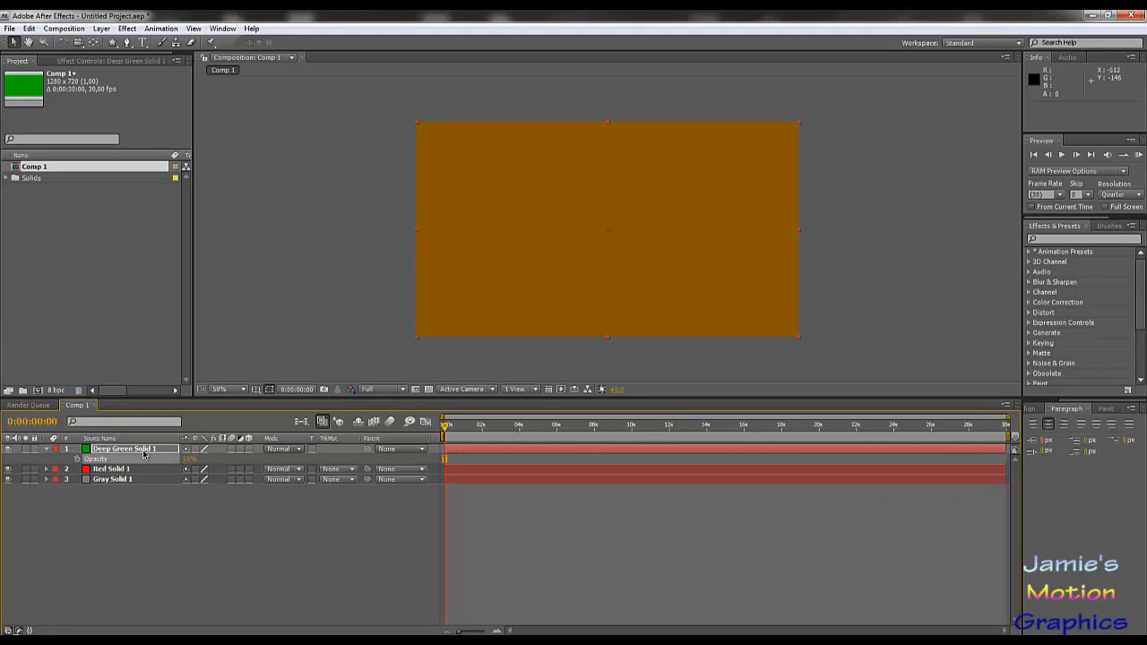
click(112, 469)
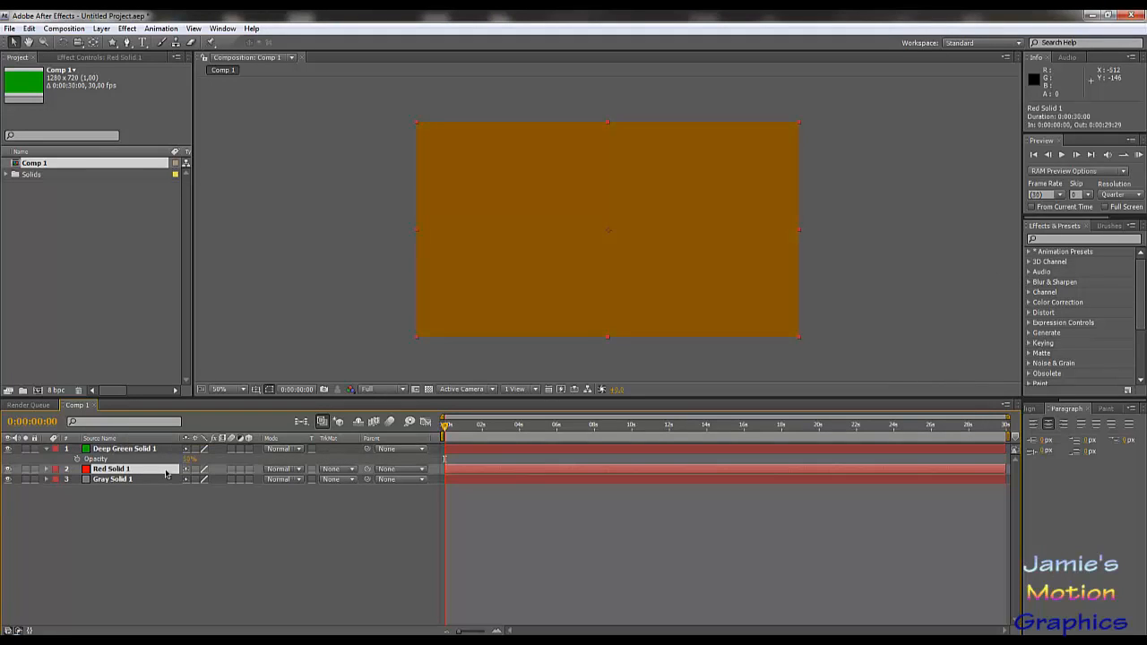
key(t)
drag(198, 477, 175, 482)
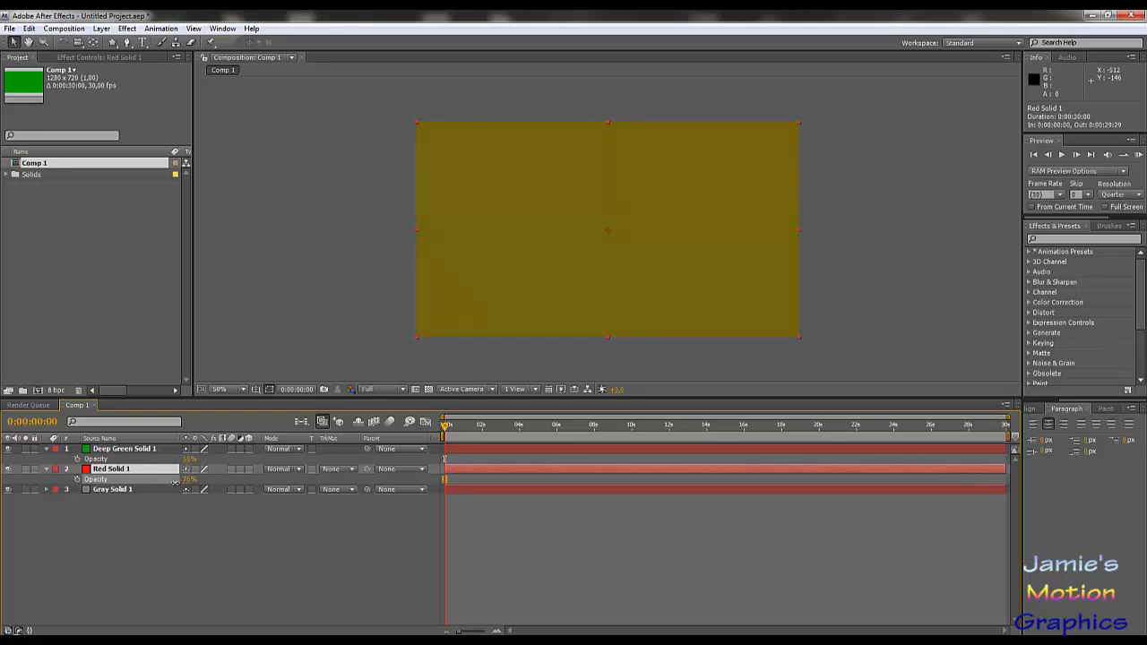
key(Return)
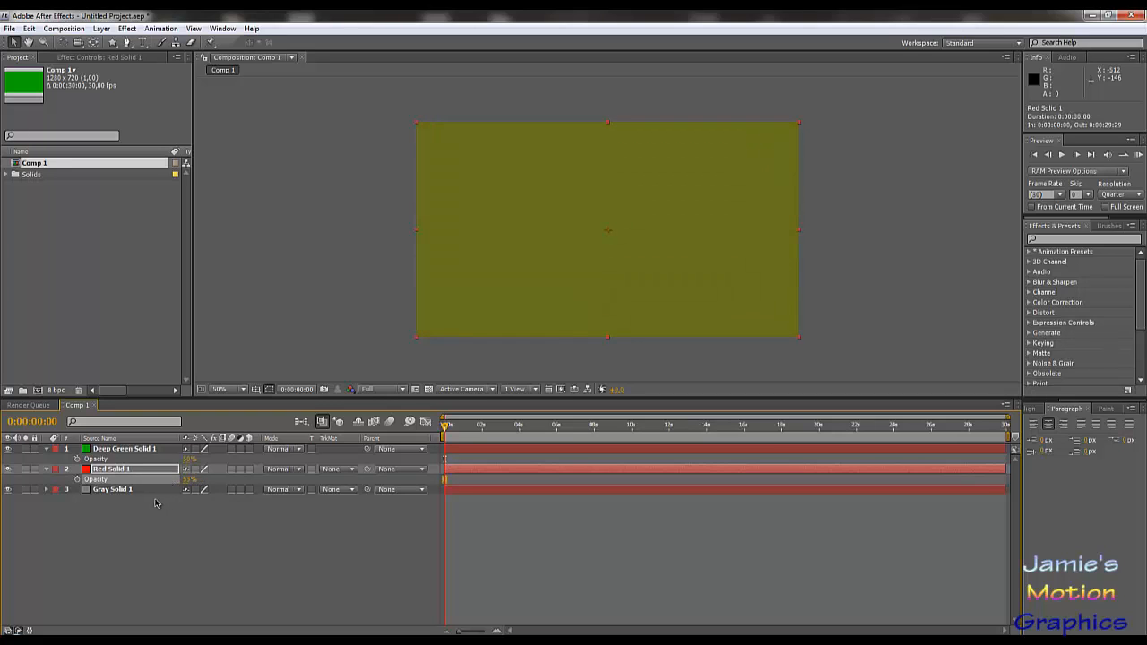
key(Return)
Step: Delete the deep green and red solid layers together
shift+click(133, 448)
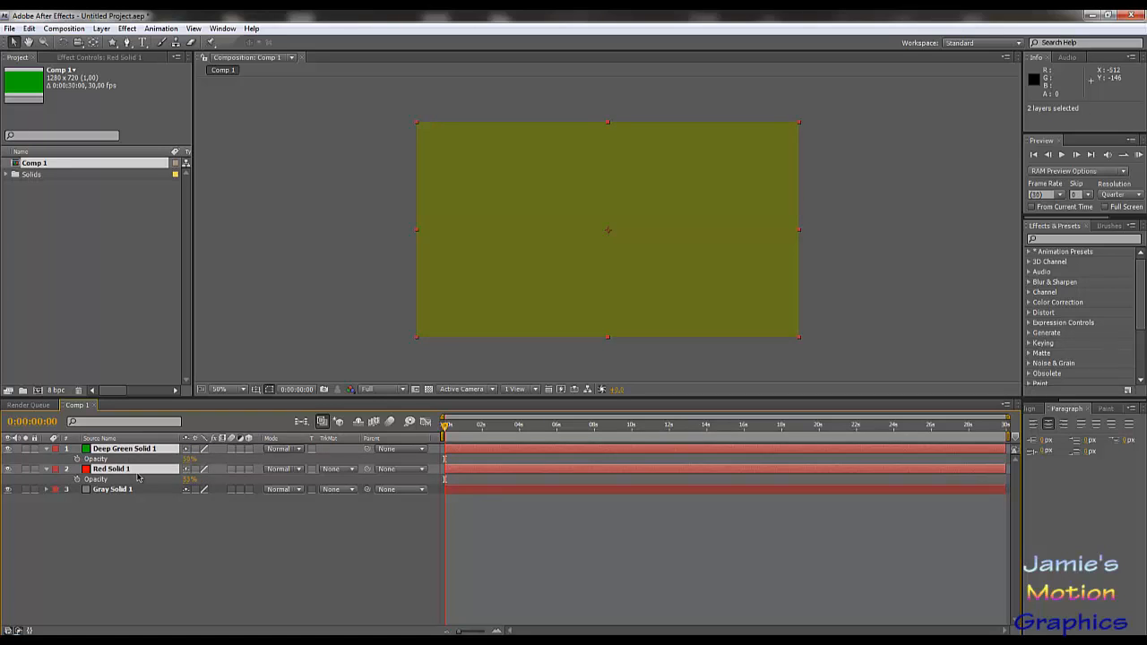
key(Delete)
Step: Duplicate the gray solid and recolour the copy dark gray (RGB 51, 51, 51) as a new solid
click(121, 449)
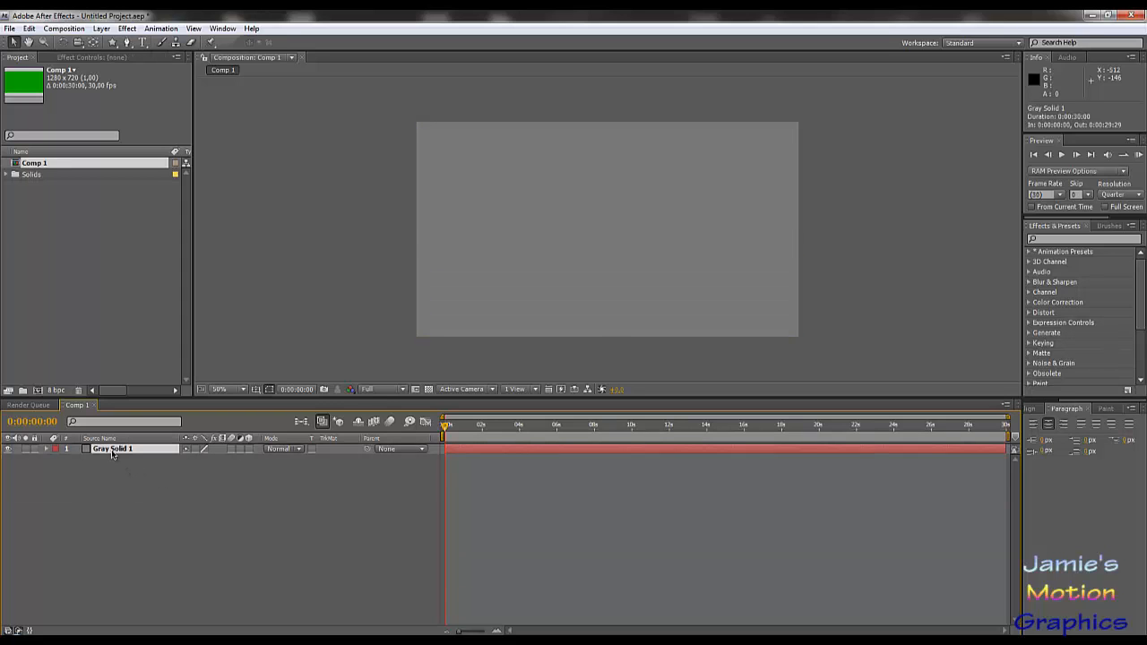
key(ctrl+d)
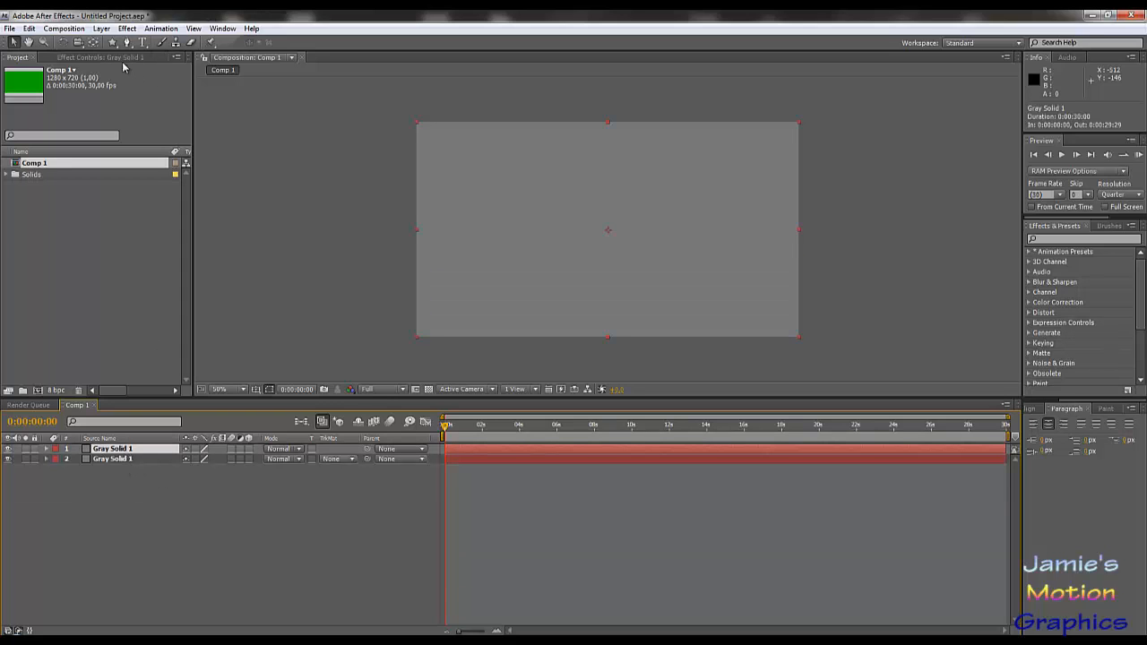
click(101, 27)
click(154, 56)
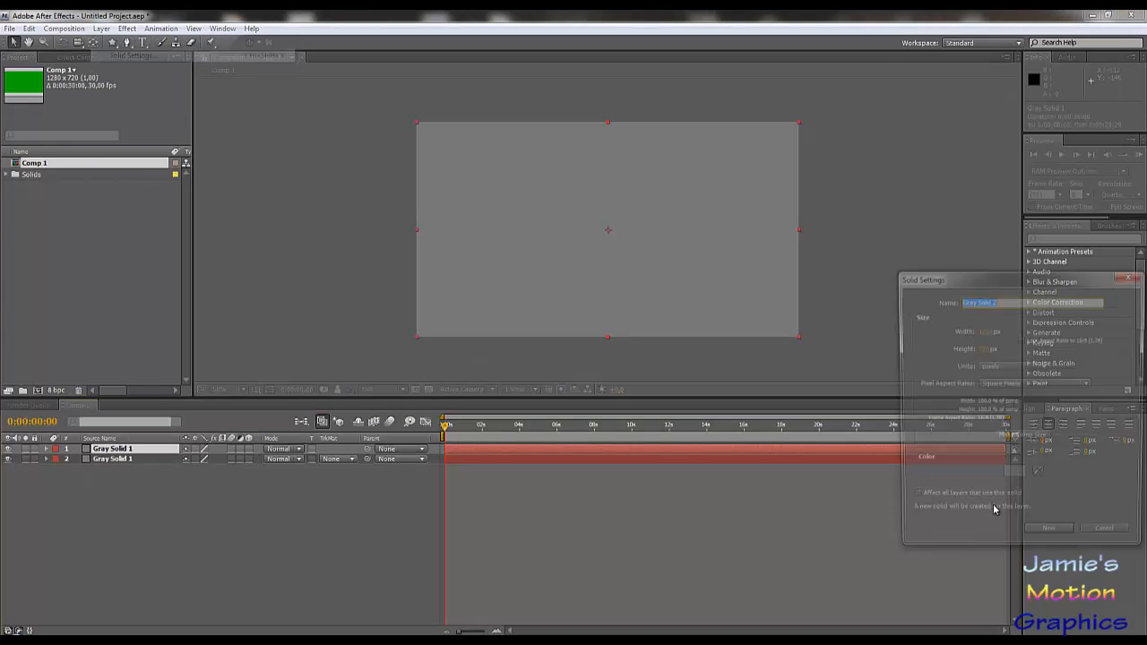
click(1013, 479)
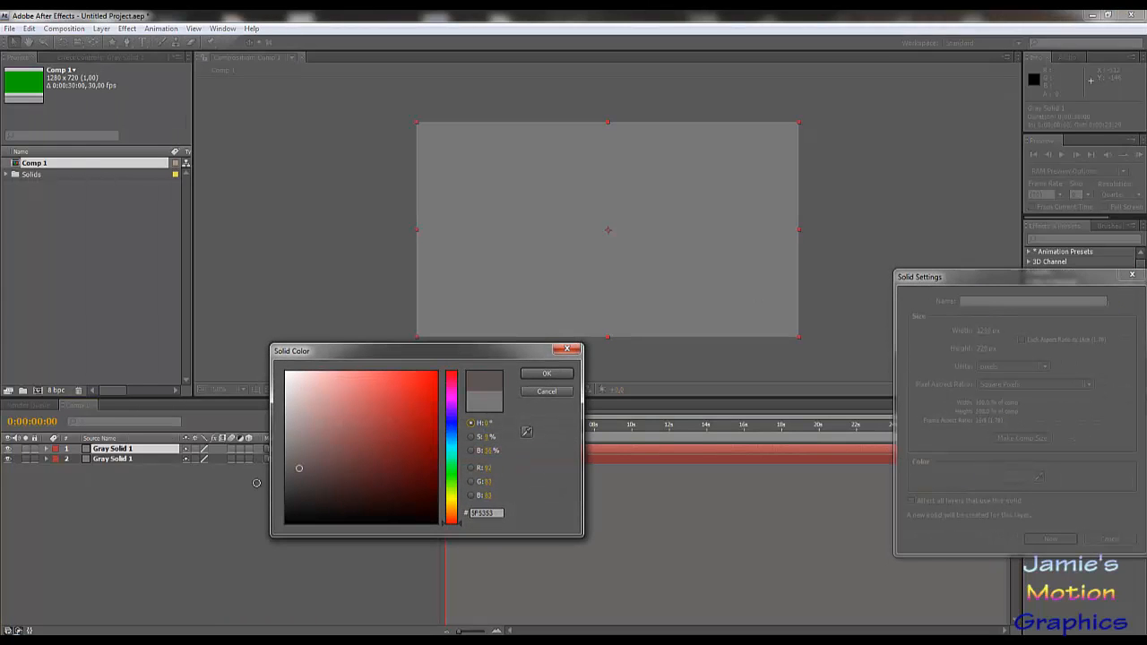
click(547, 373)
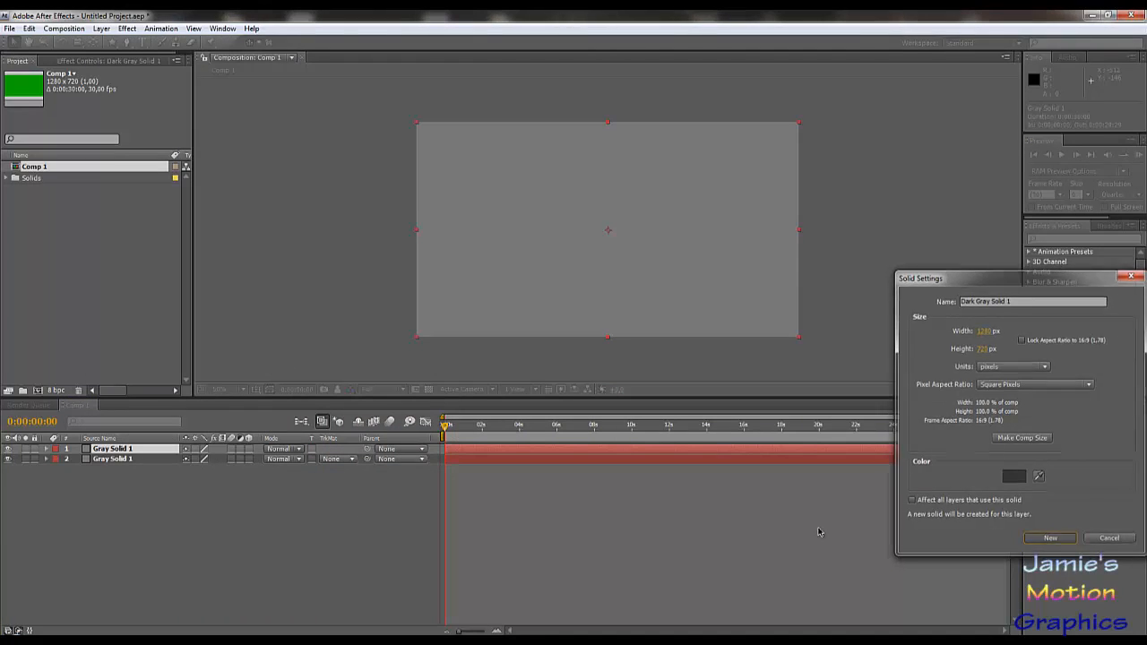
key(Return)
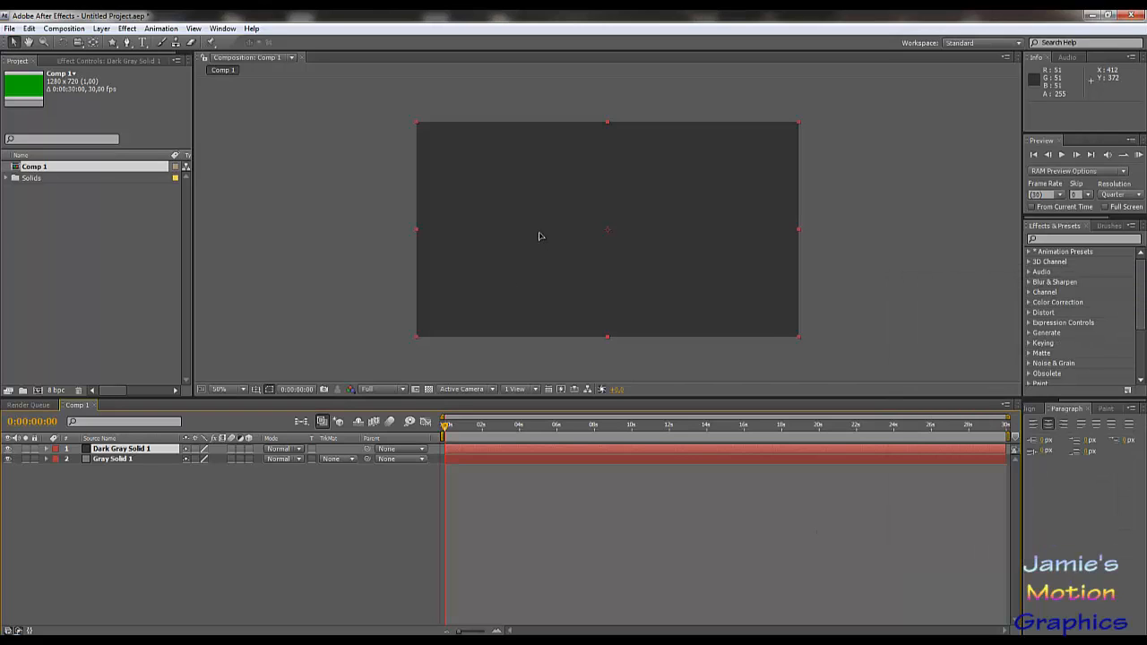
Step: Shift the dark gray solid down and right to expose the gray layer, and move it back over the frame
drag(541, 236, 647, 294)
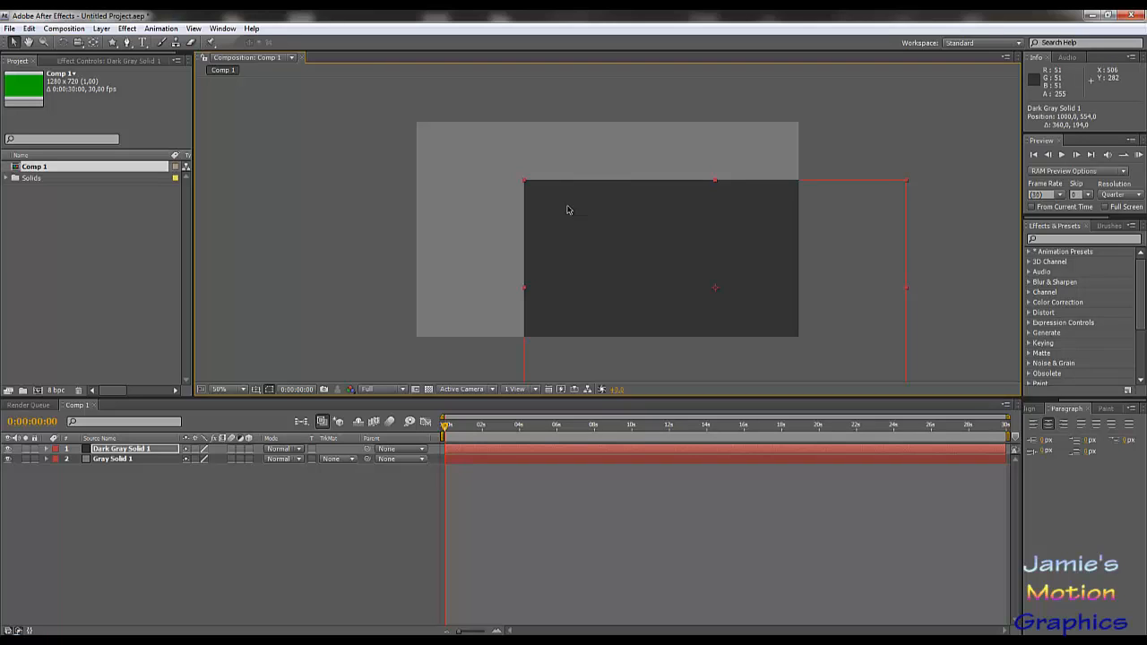
click(105, 61)
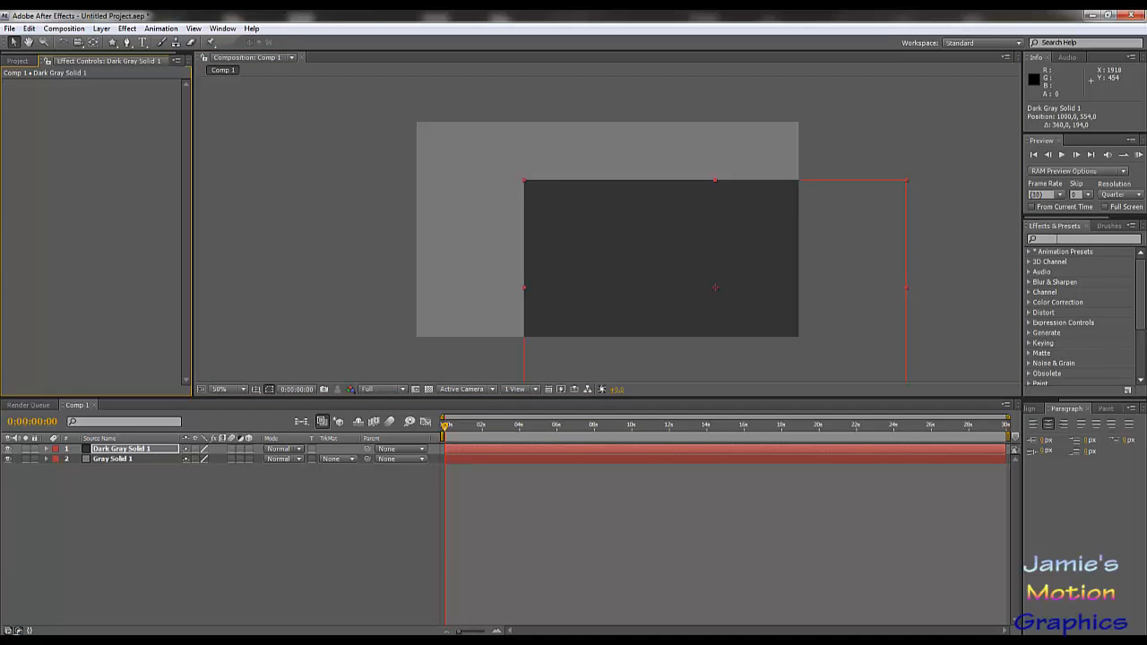
drag(619, 257, 517, 197)
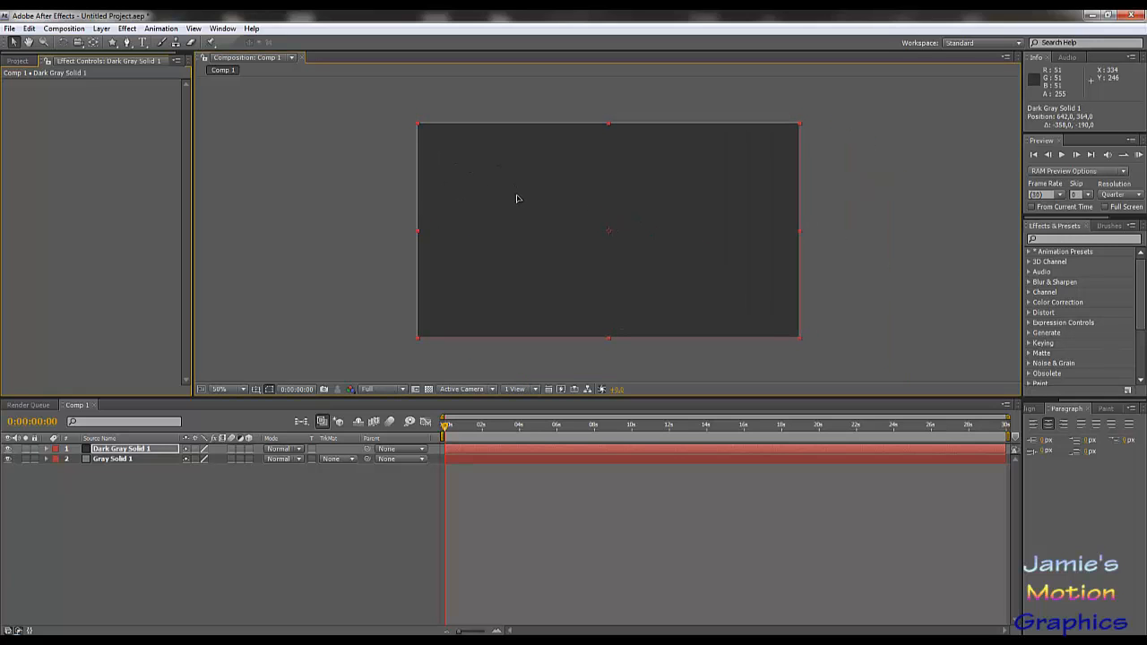
Step: Find the Ramp effect and apply it to the dark gray solid
click(1056, 239)
text(ramp)
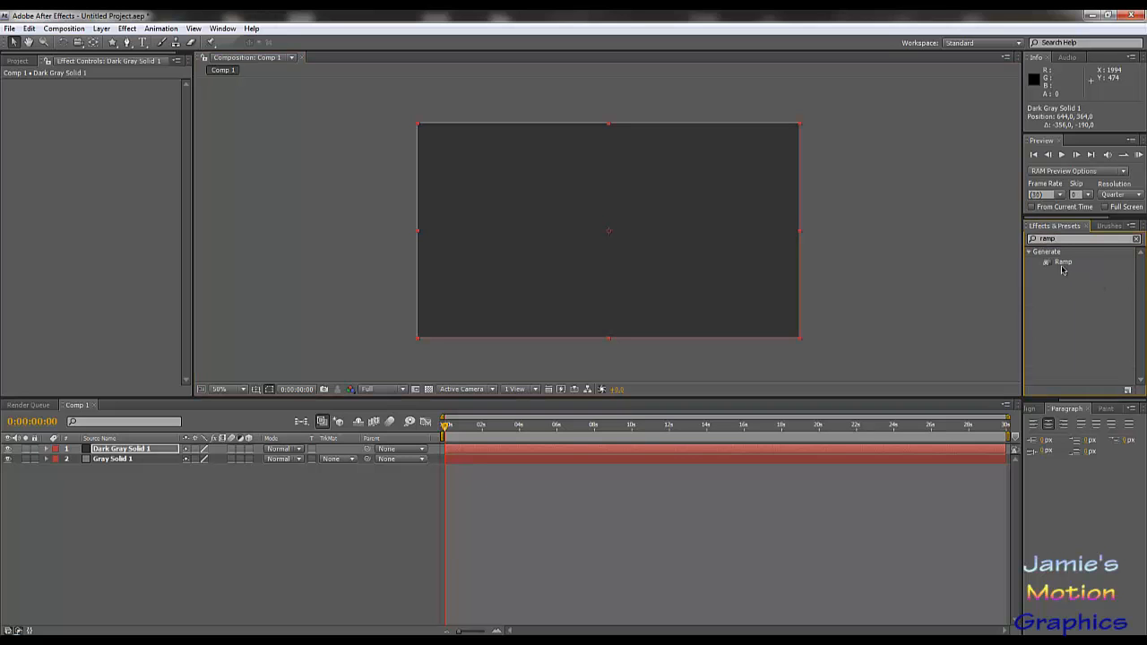
drag(1062, 267, 582, 236)
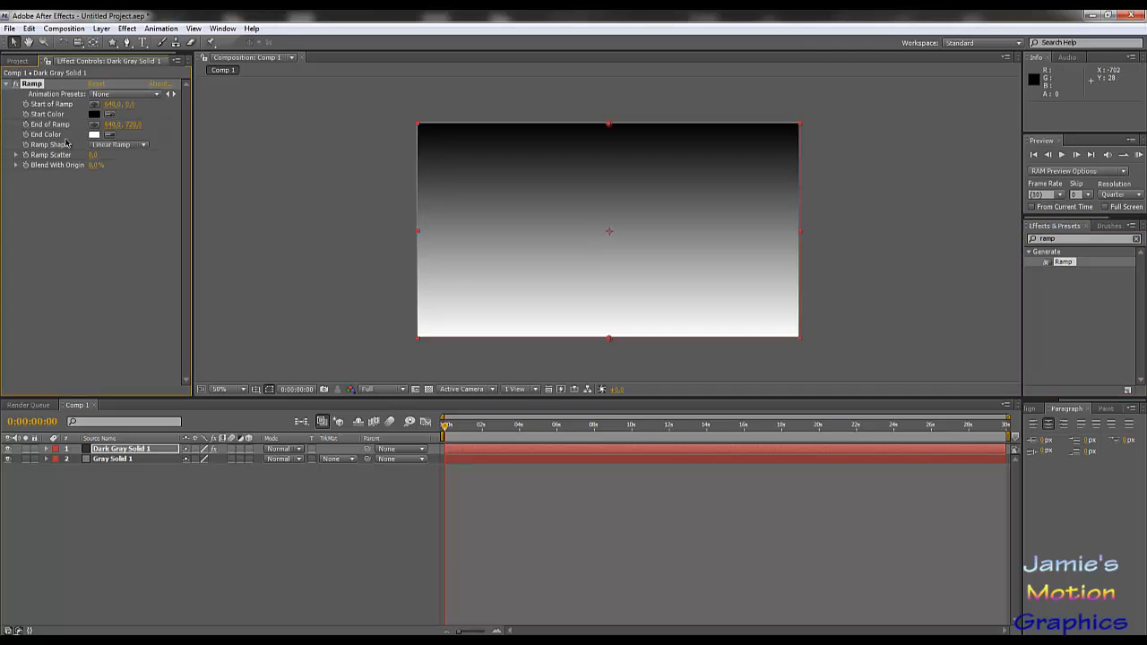
Step: Set the ramp's start colour to pure red and its end colour to blue (002AFF)
click(93, 115)
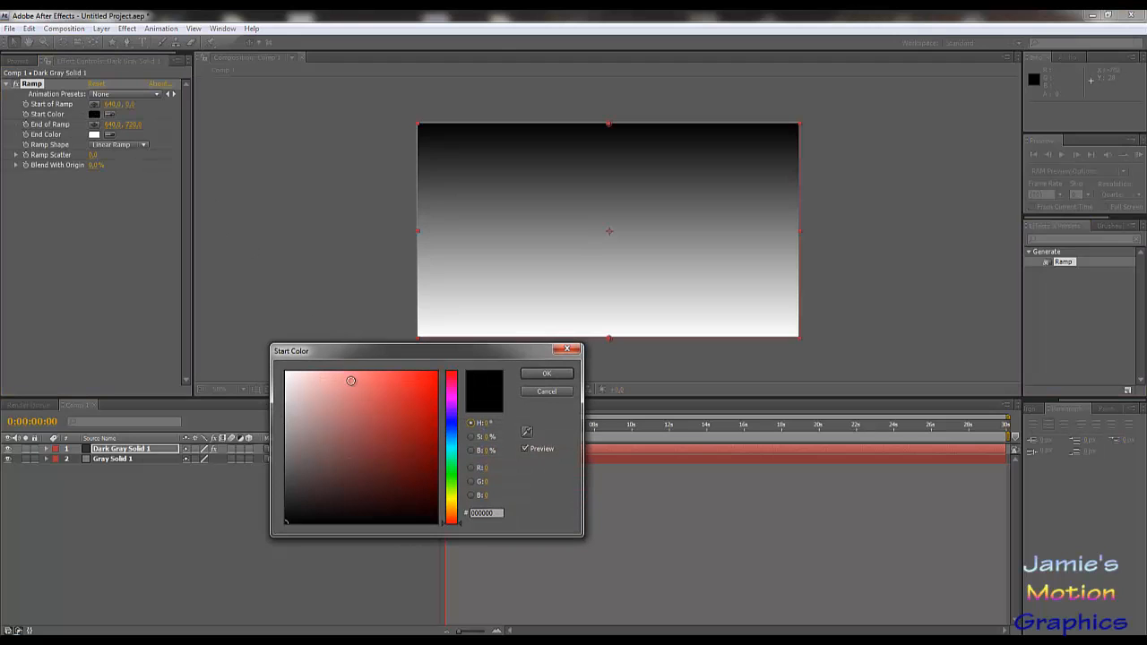
drag(351, 379, 495, 362)
click(546, 374)
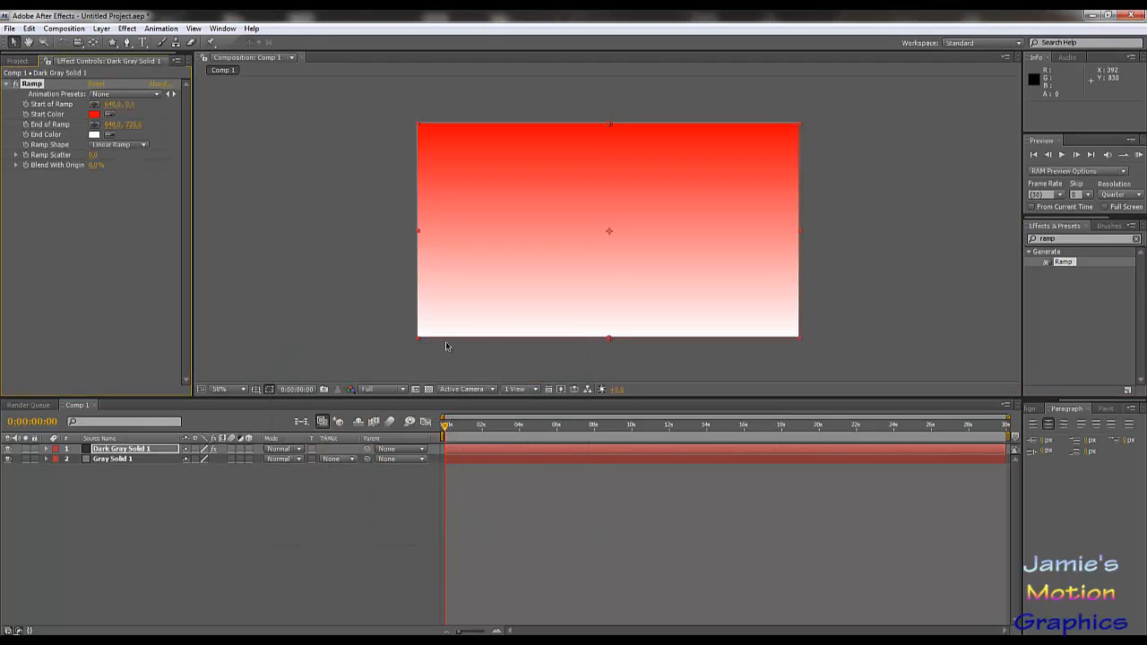
click(93, 134)
drag(444, 467, 462, 361)
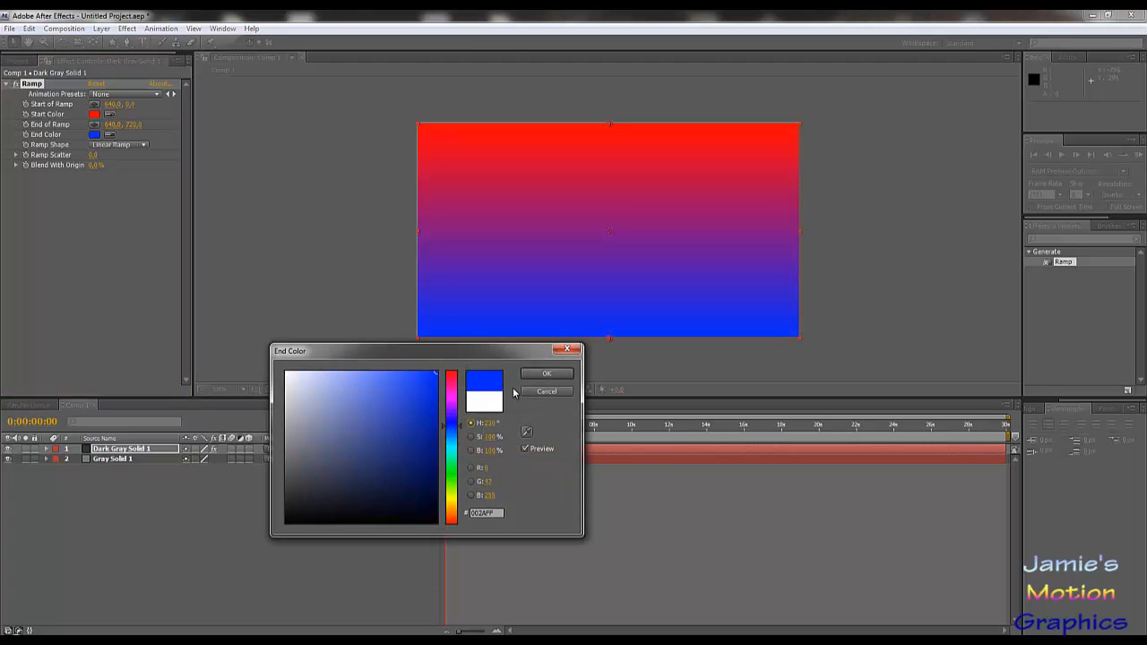
click(547, 373)
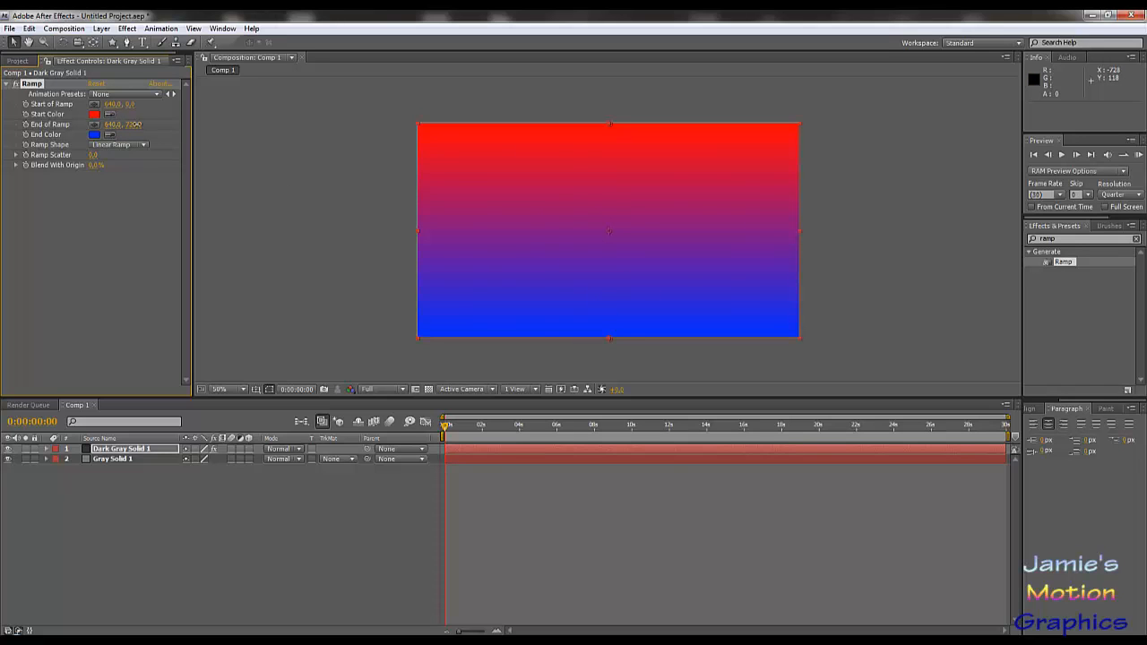
Step: Try moving the ramp's end point sideways and further down, undoing each change
drag(187, 123, 23, 124)
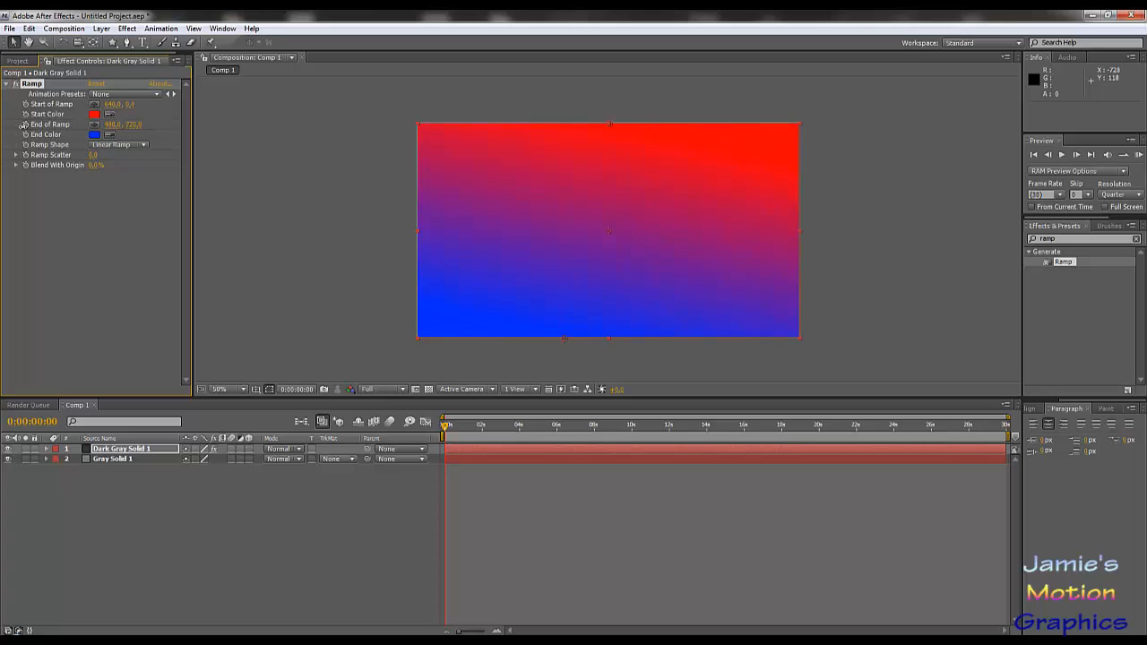
key(ctrl+z)
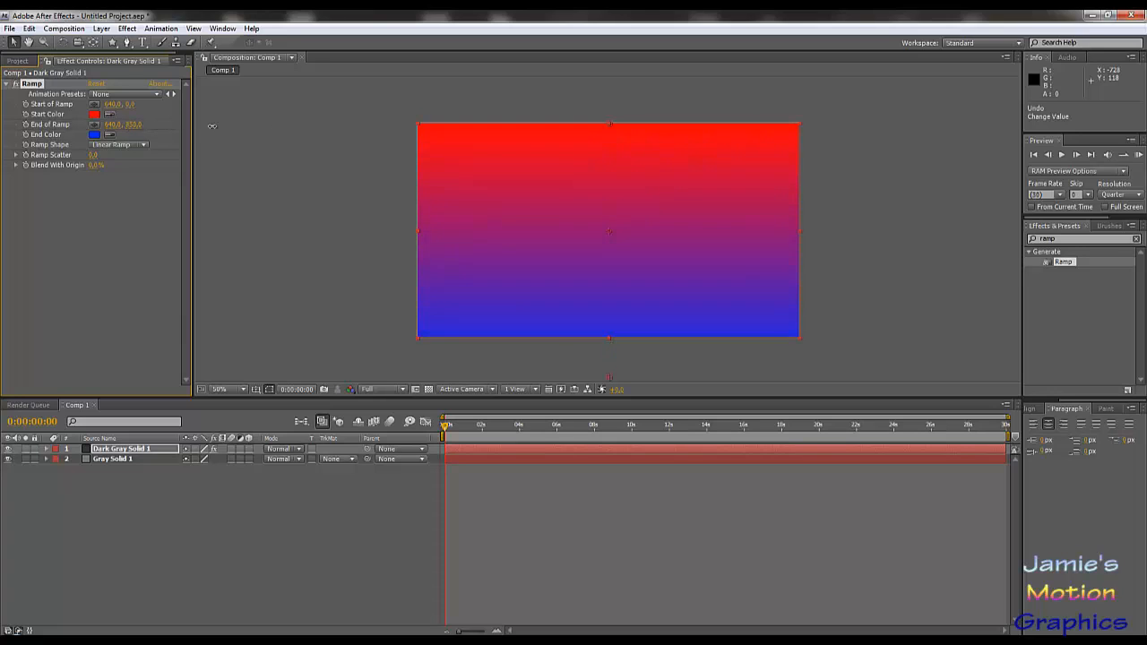
drag(211, 125, 3, 139)
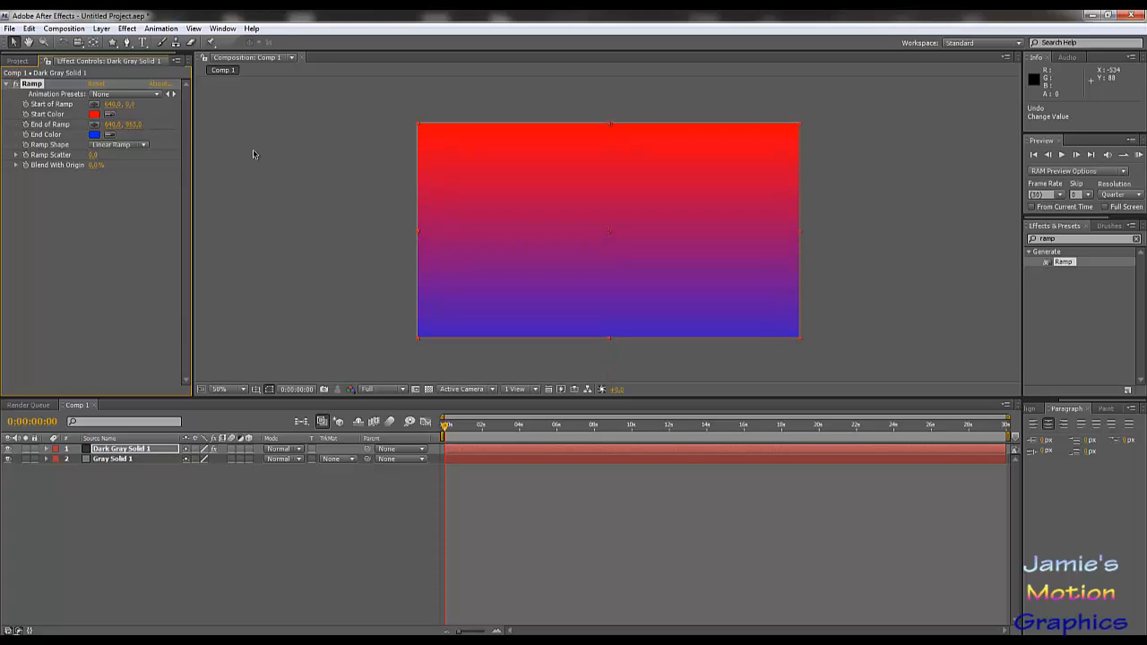
key(ctrl+z)
Step: Change the ramp shape to Radial Ramp and move its start point near the frame's centre, at about 638, 320
click(119, 145)
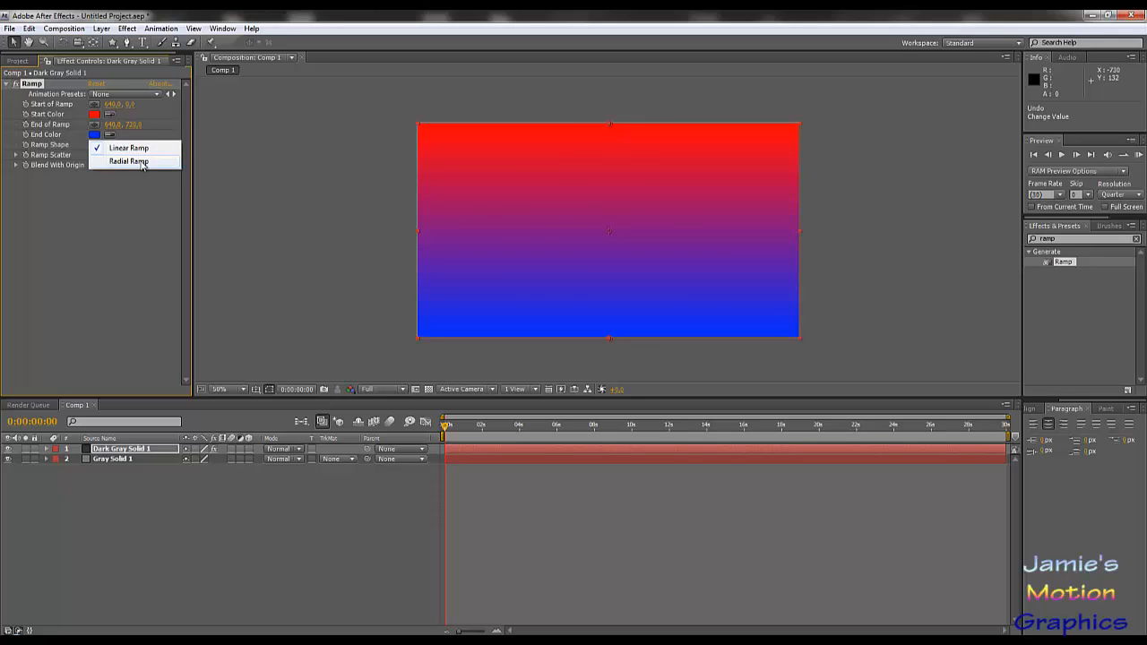
click(140, 161)
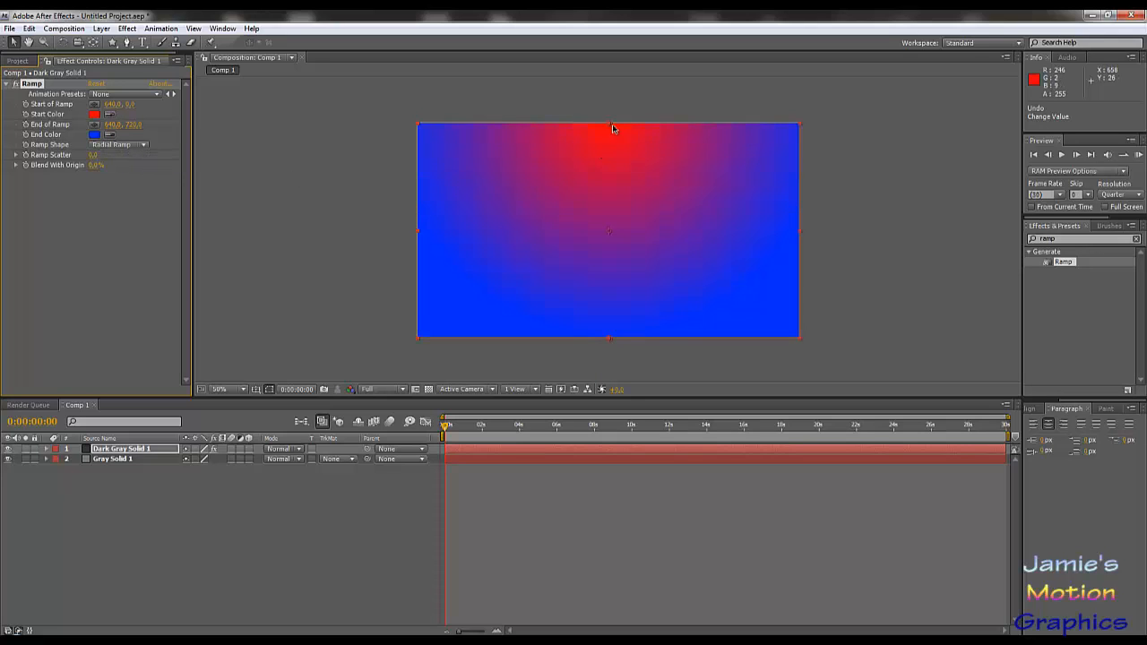
drag(611, 126, 609, 221)
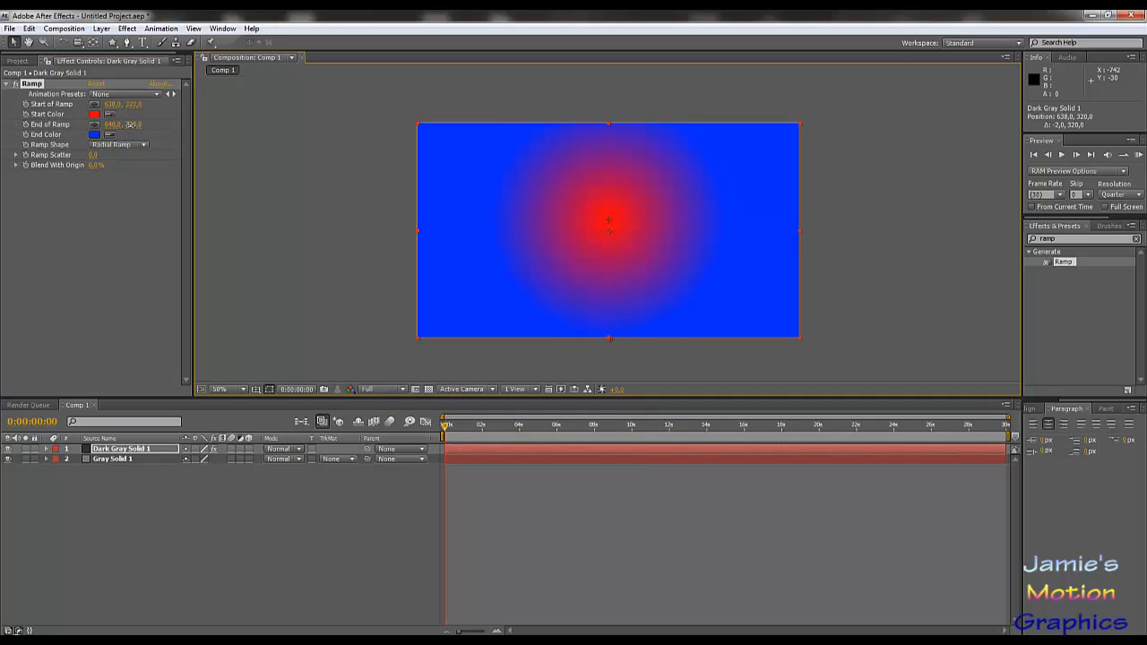
Step: Move the ramp's end point further down to widen the radial gradient, and try out the Ramp Scatter amount
drag(133, 124, 253, 128)
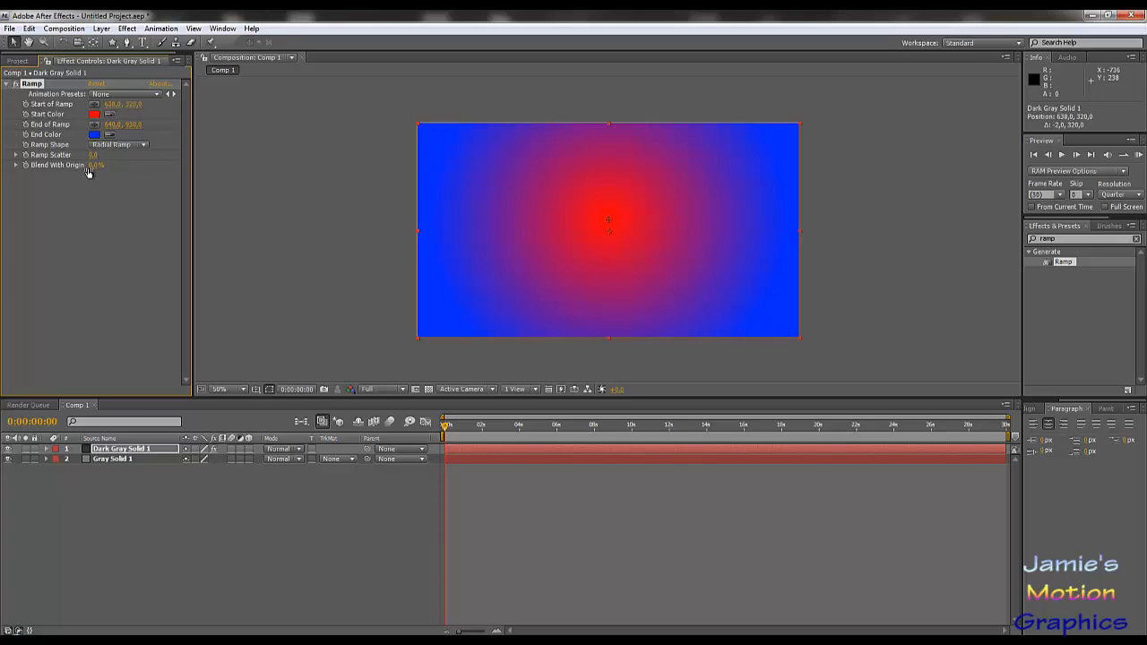
drag(89, 154, 352, 156)
drag(236, 308, 54, 179)
Step: Switch back to Linear Ramp, placing the start point at about 632, 138 and the end point near the frame's lower edge
click(126, 144)
click(107, 128)
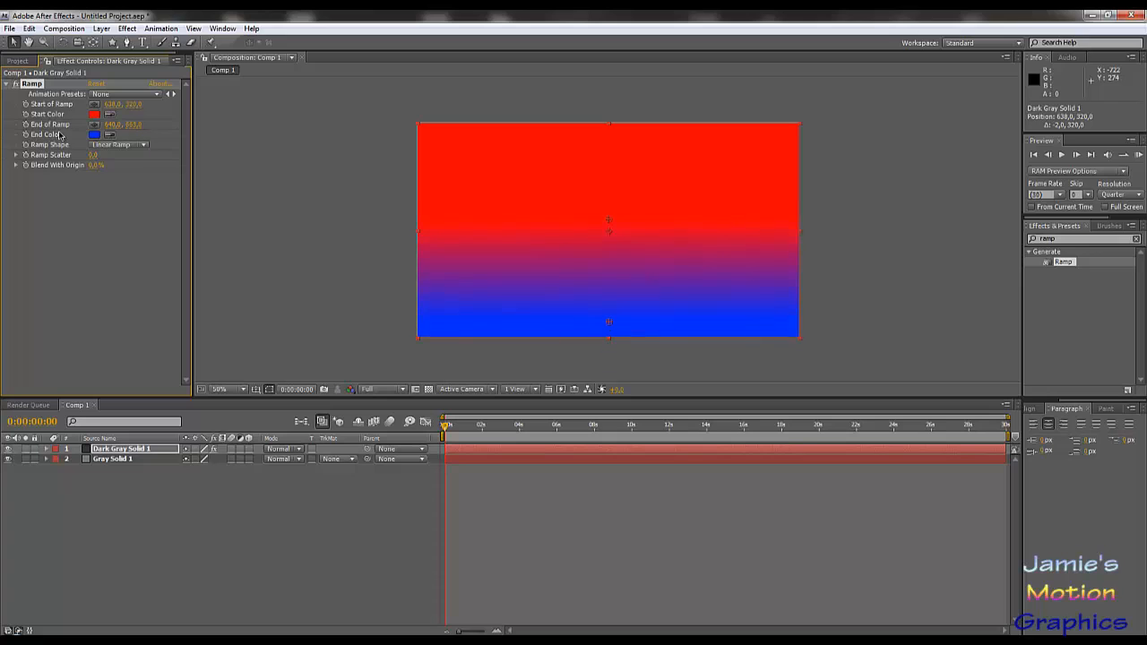
drag(612, 222, 611, 143)
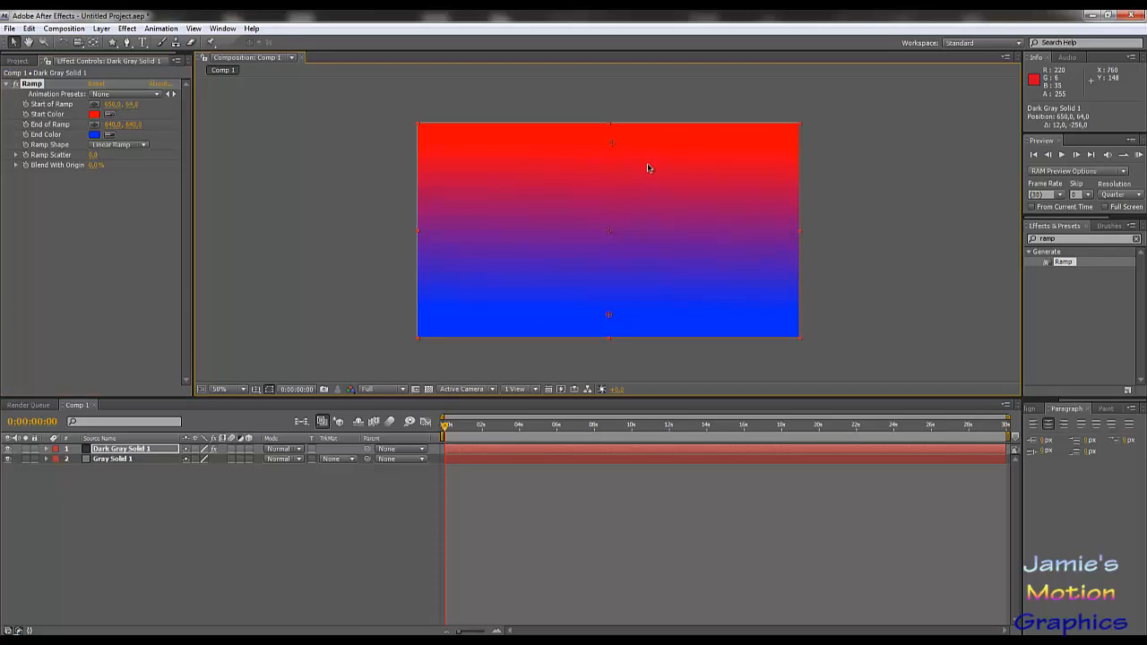
mouse_move(612, 317)
mouse_down()
mouse_move(617, 396)
mouse_move(613, 319)
mouse_up()
drag(616, 143, 608, 168)
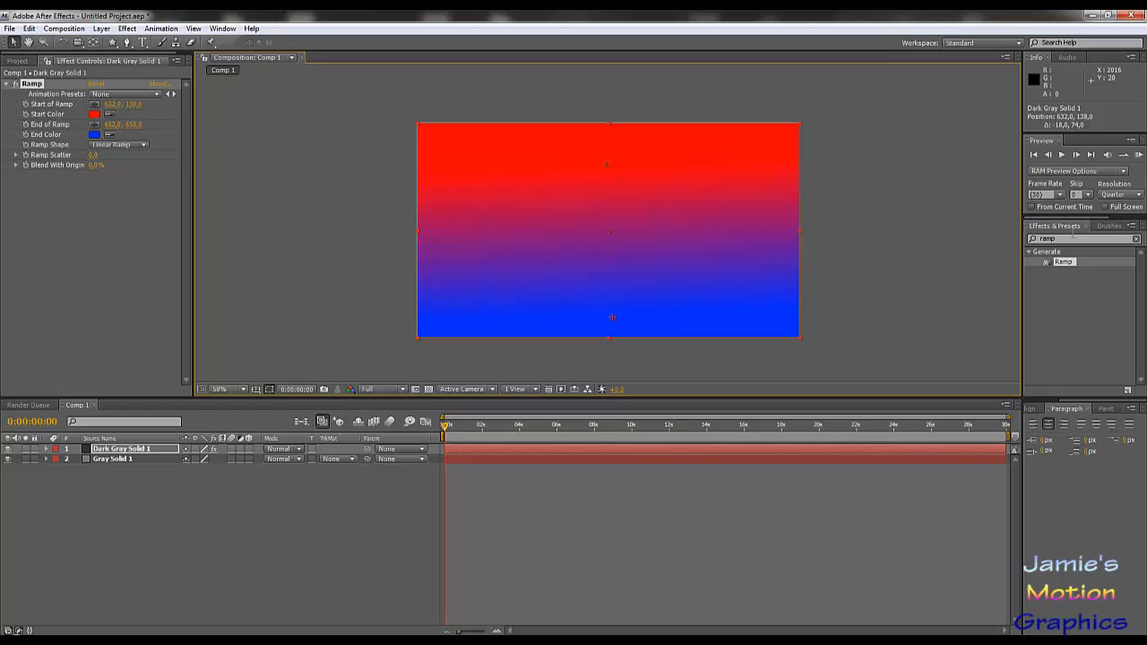
Step: Clear the effect search, remove the Ramp effect and shift the dark gray solid down and right to about 922, 534
drag(1065, 239, 836, 232)
key(BackSpace)
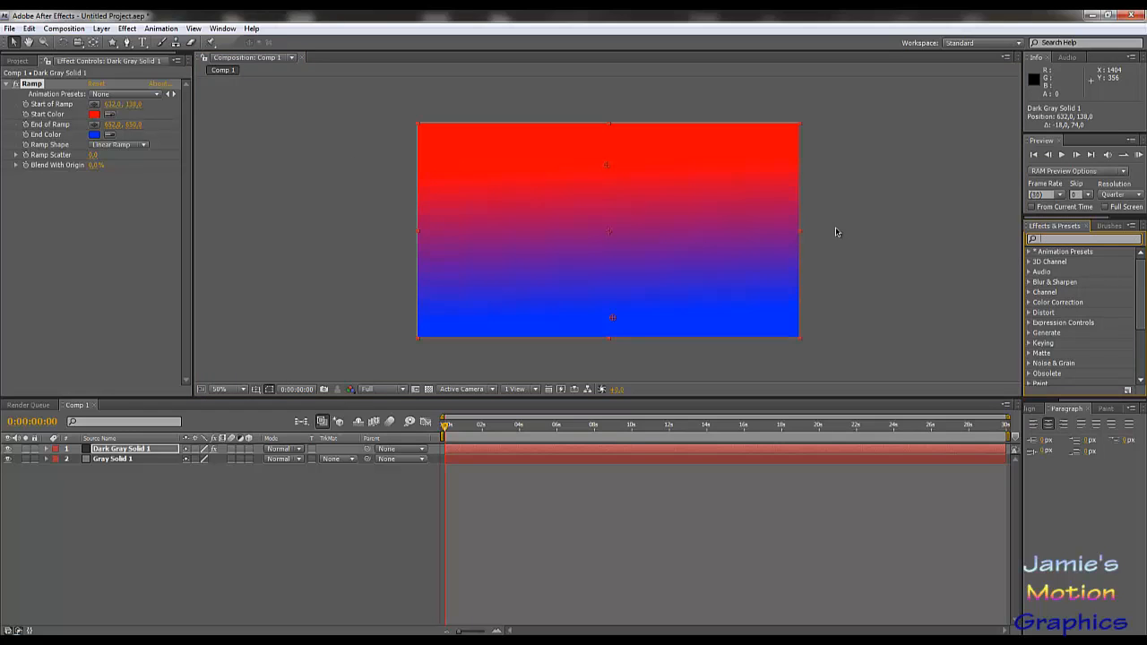
click(36, 85)
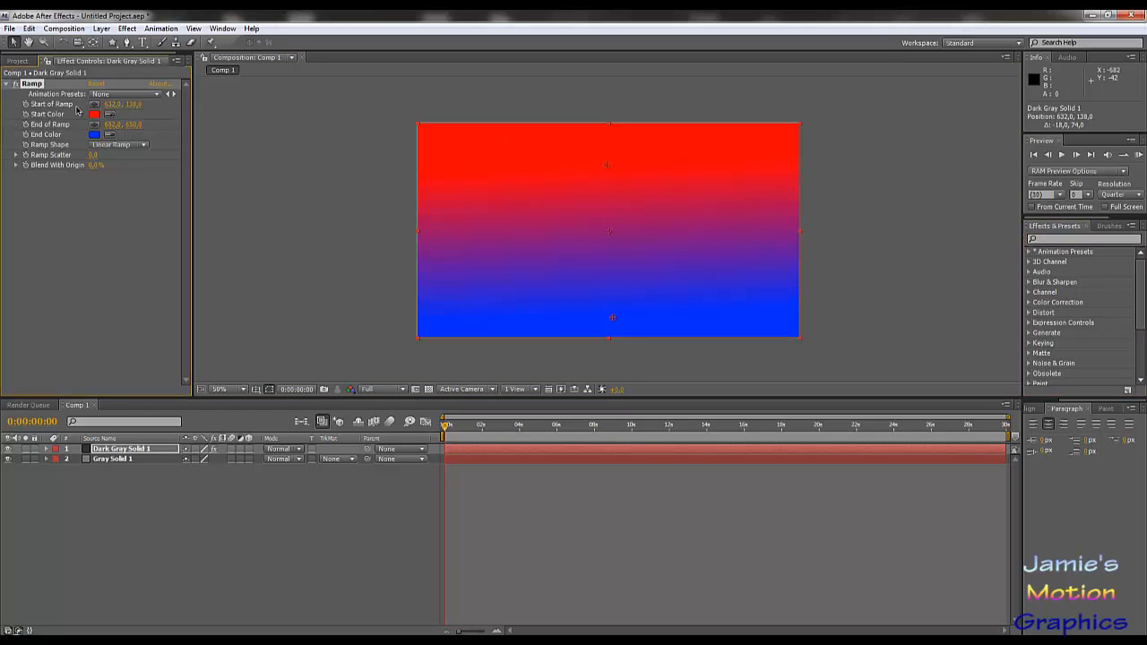
key(Delete)
drag(629, 206, 773, 254)
Step: Search for the Curves effect and apply it to the dark gray solid
click(1100, 239)
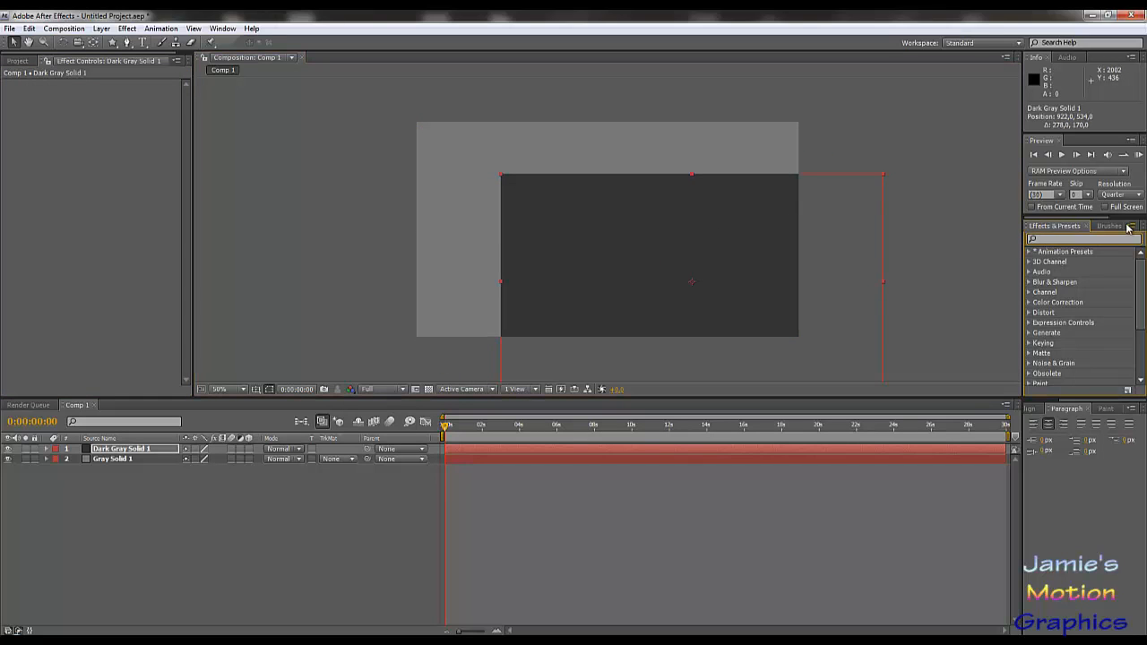
text(curves)
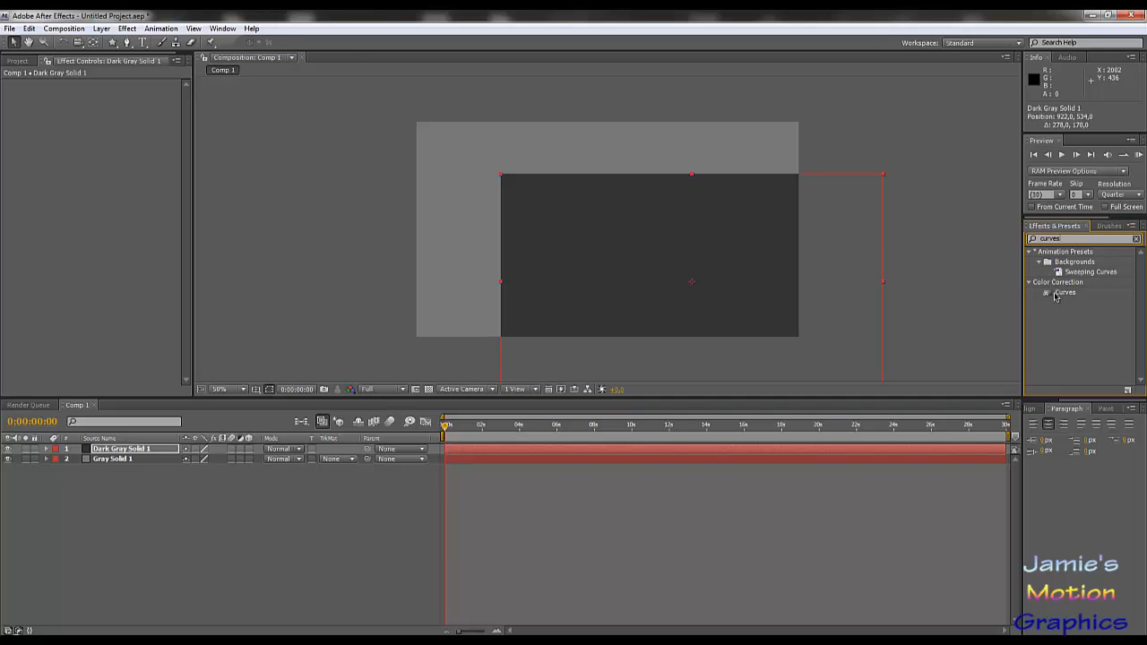
drag(1052, 294, 160, 268)
drag(134, 343, 147, 449)
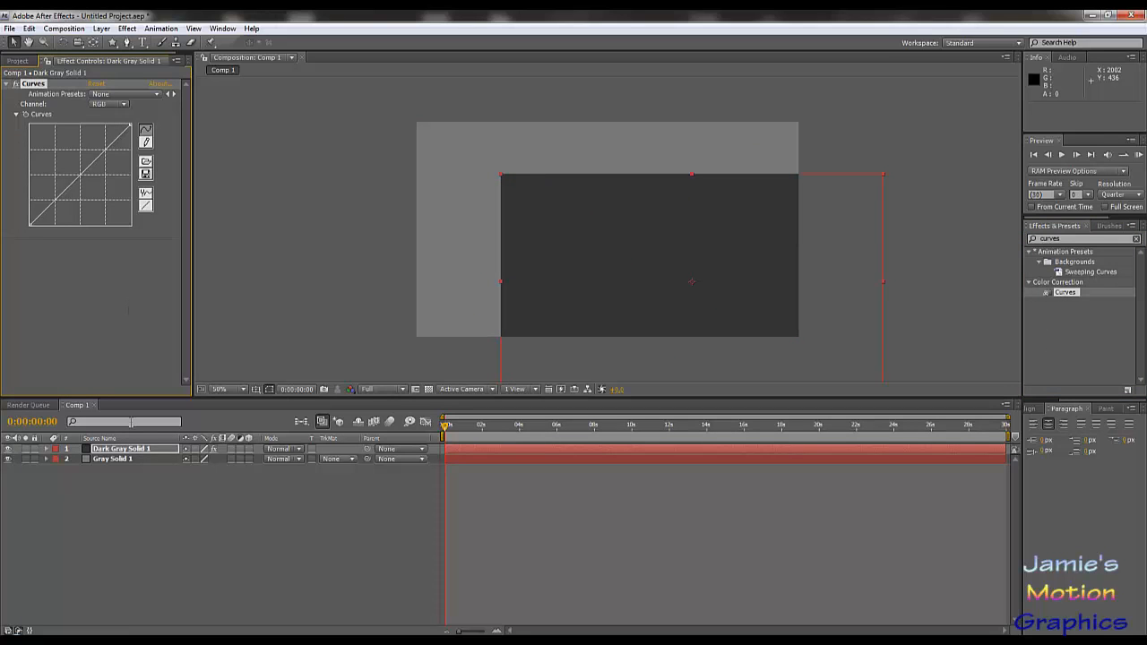
Step: Create a new adjustment layer above the two solids
click(100, 28)
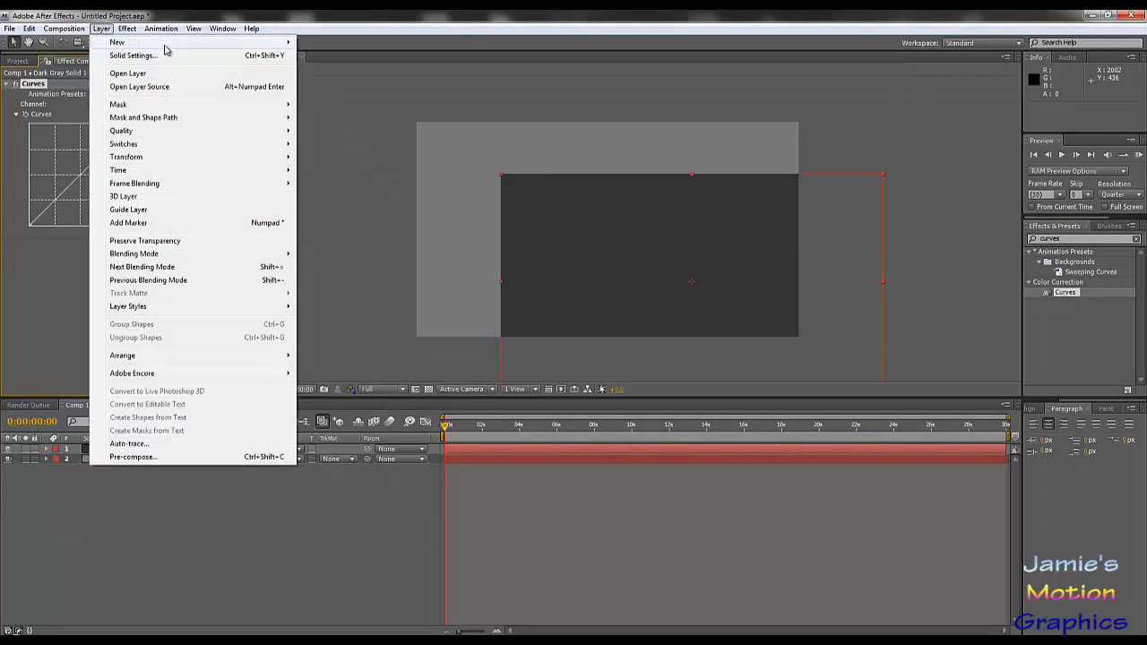
mouse_move(167, 42)
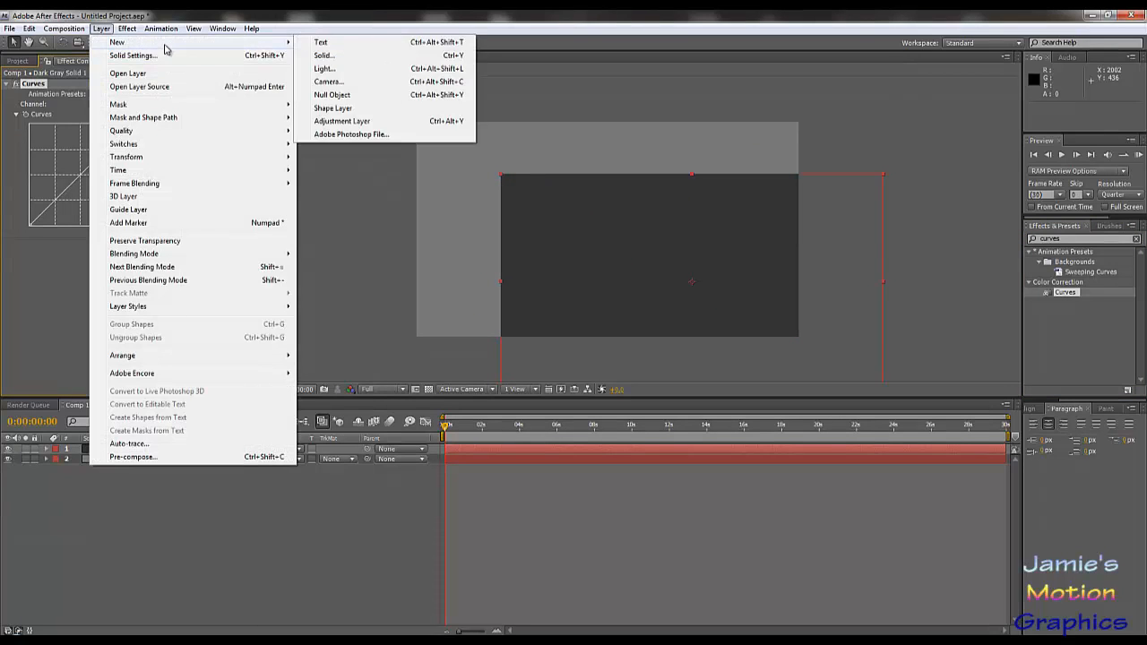
click(342, 121)
Step: Move the Curves effect from the dark gray solid to the adjustment layer
click(146, 461)
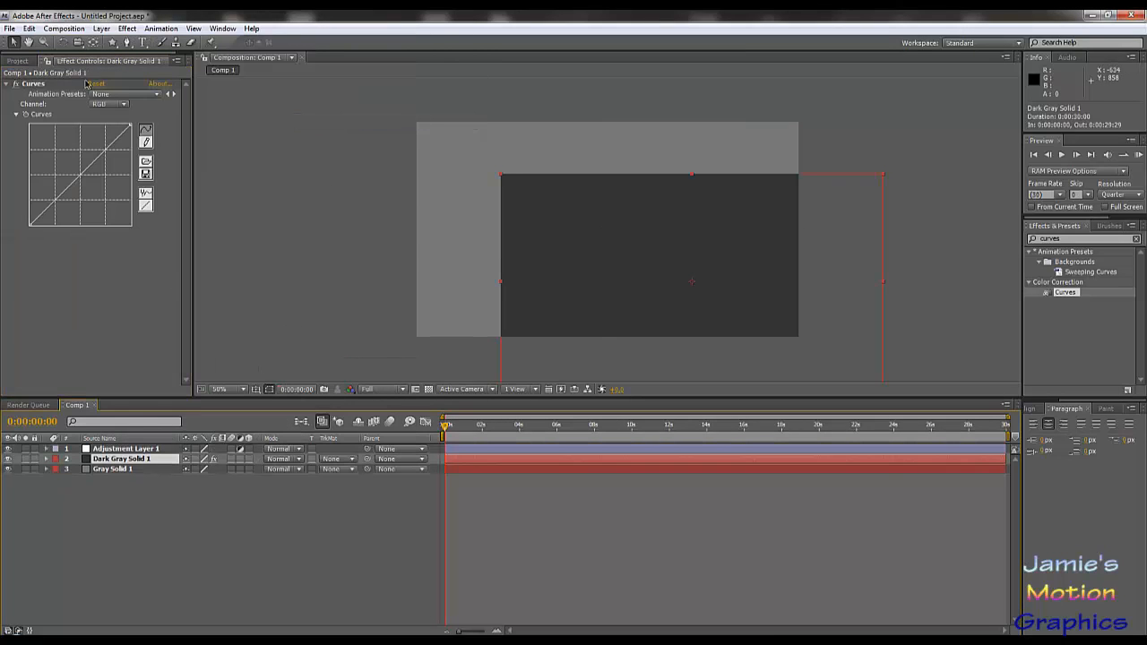
click(52, 83)
key(Delete)
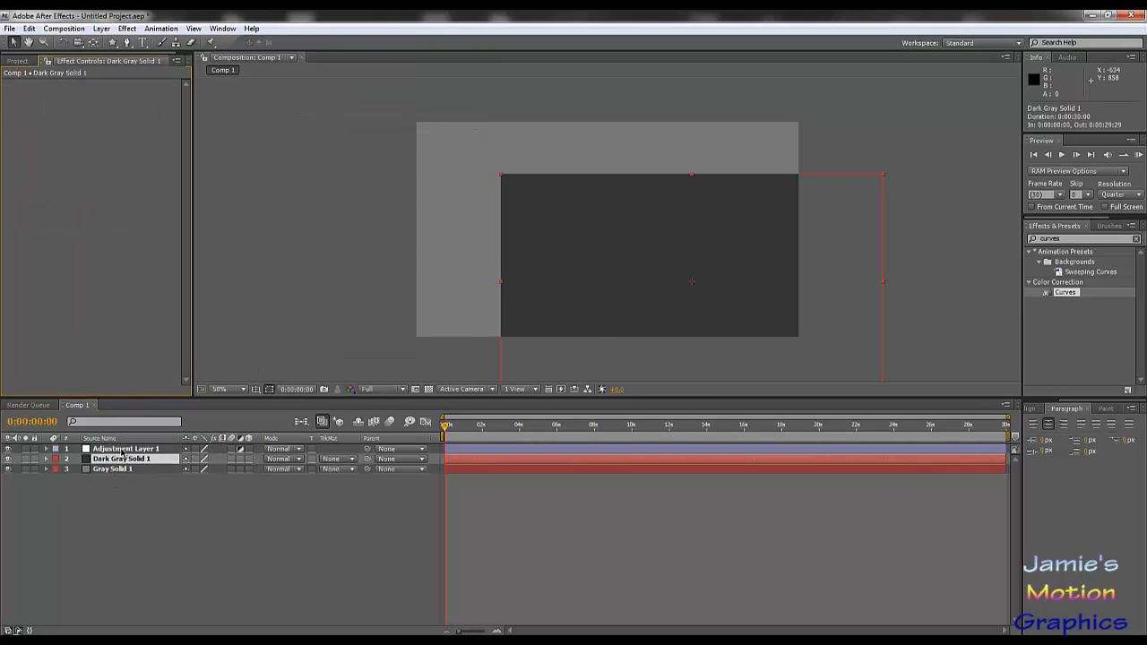
click(122, 450)
click(92, 277)
key(ctrl+v)
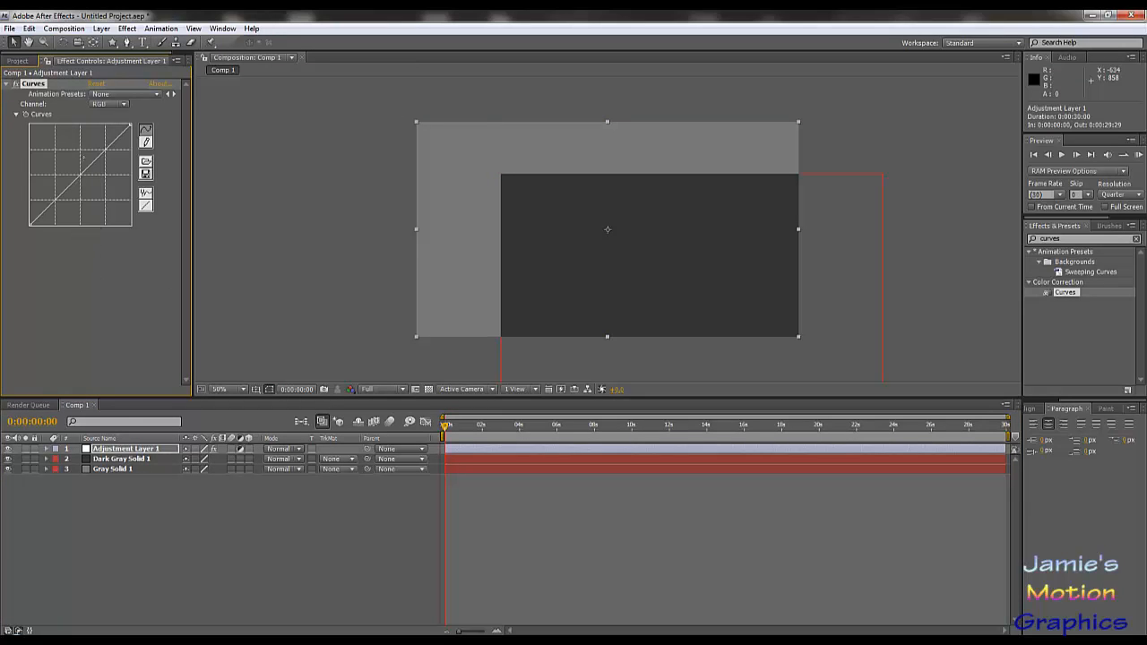
Step: Bend the RGB curve upward to brighten the solids, and pull it below the diagonal to darken them
click(123, 104)
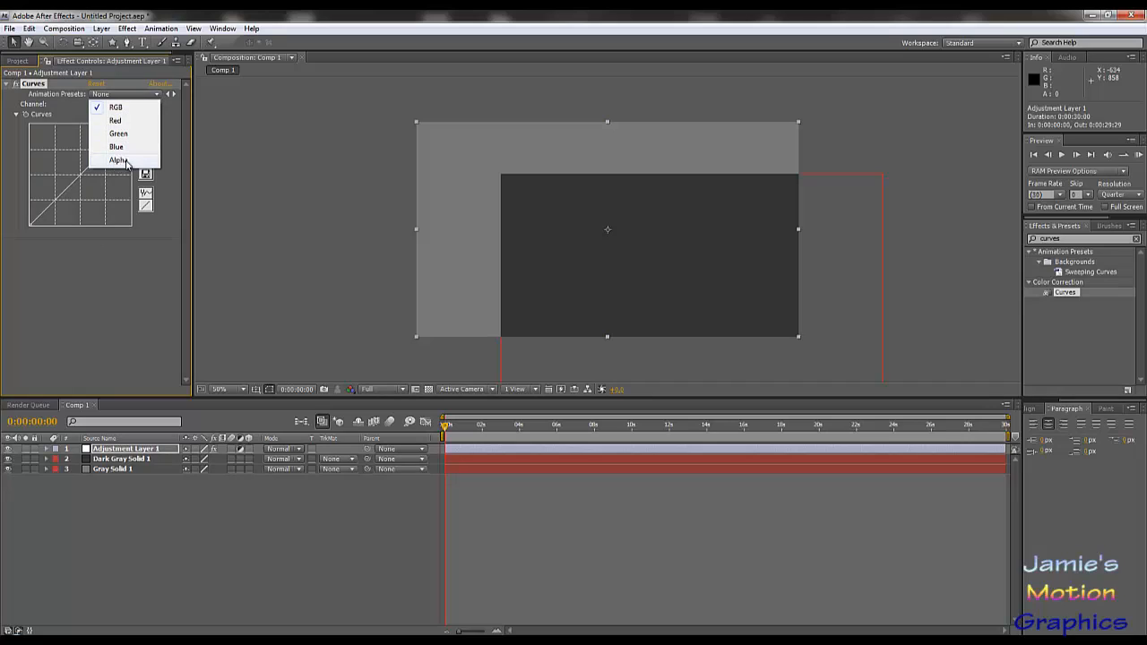
click(91, 287)
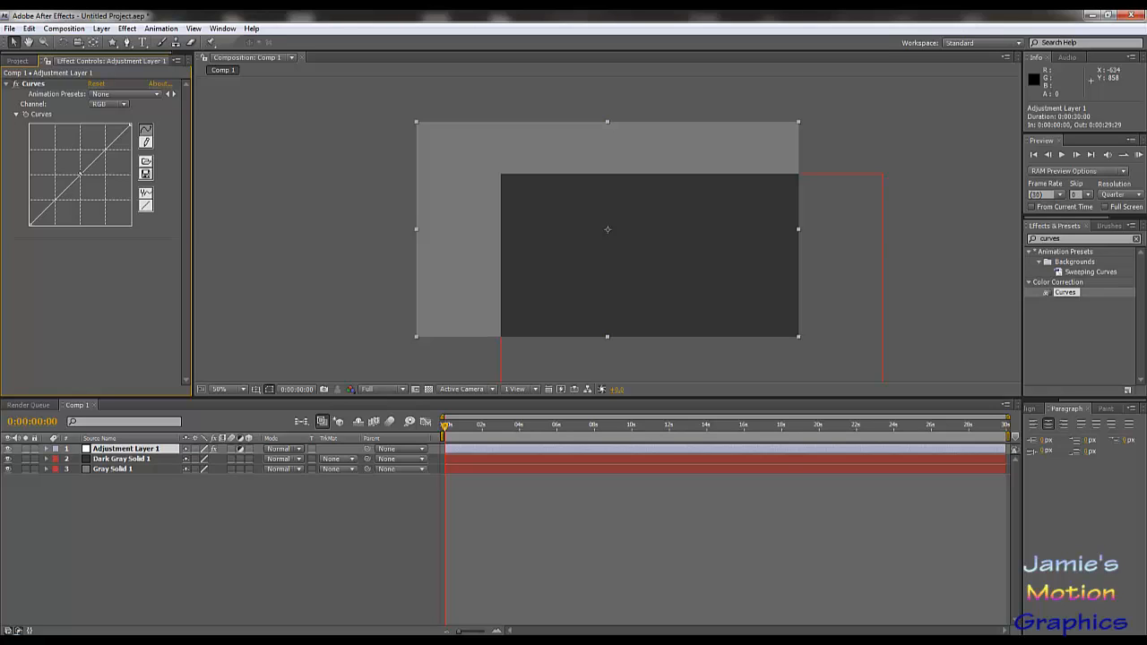
click(81, 175)
drag(76, 170, 56, 168)
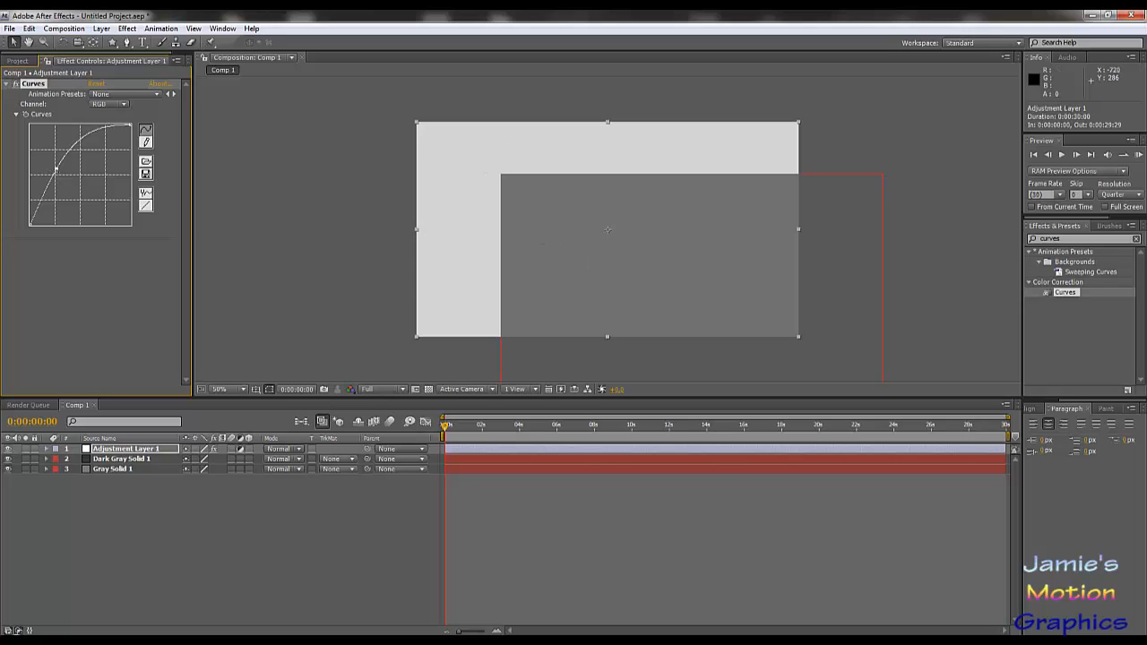
drag(55, 168, 86, 206)
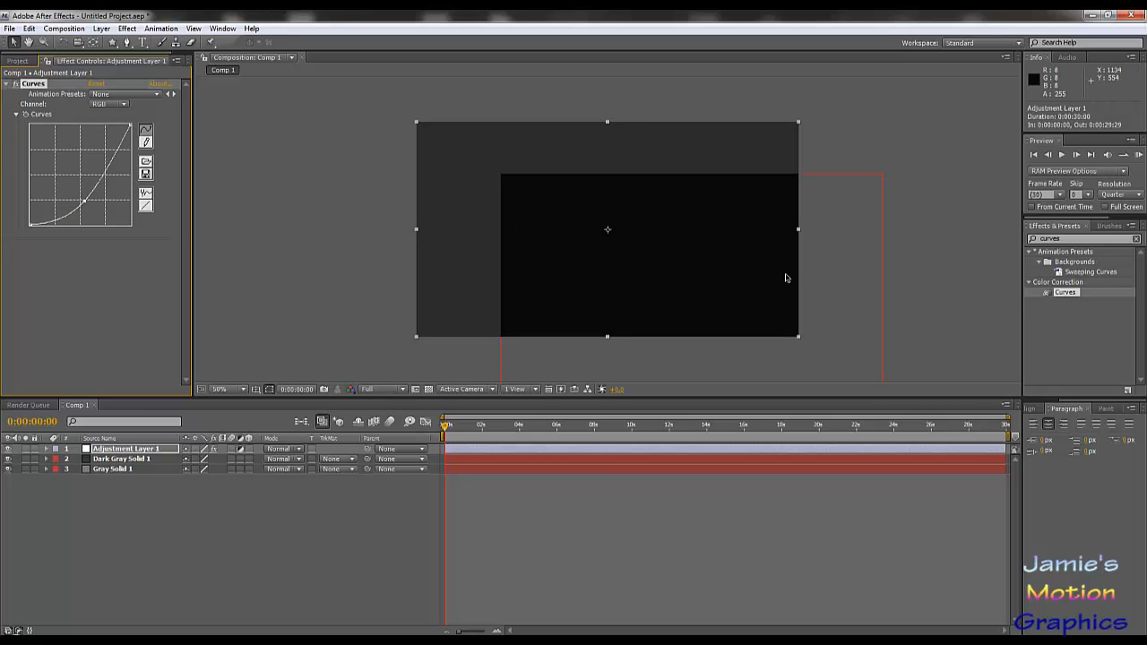
Step: Pull the RGB curve into the lower-right corner of its graph, undo that, and reset the Curves effect
drag(84, 200, 129, 229)
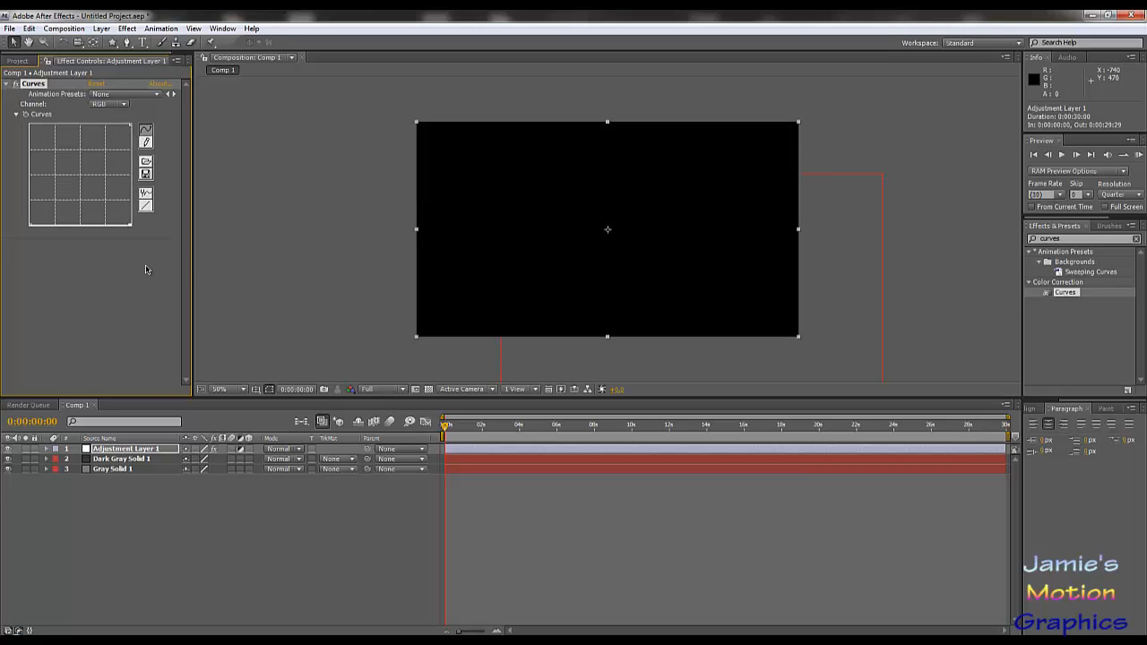
key(ctrl+z)
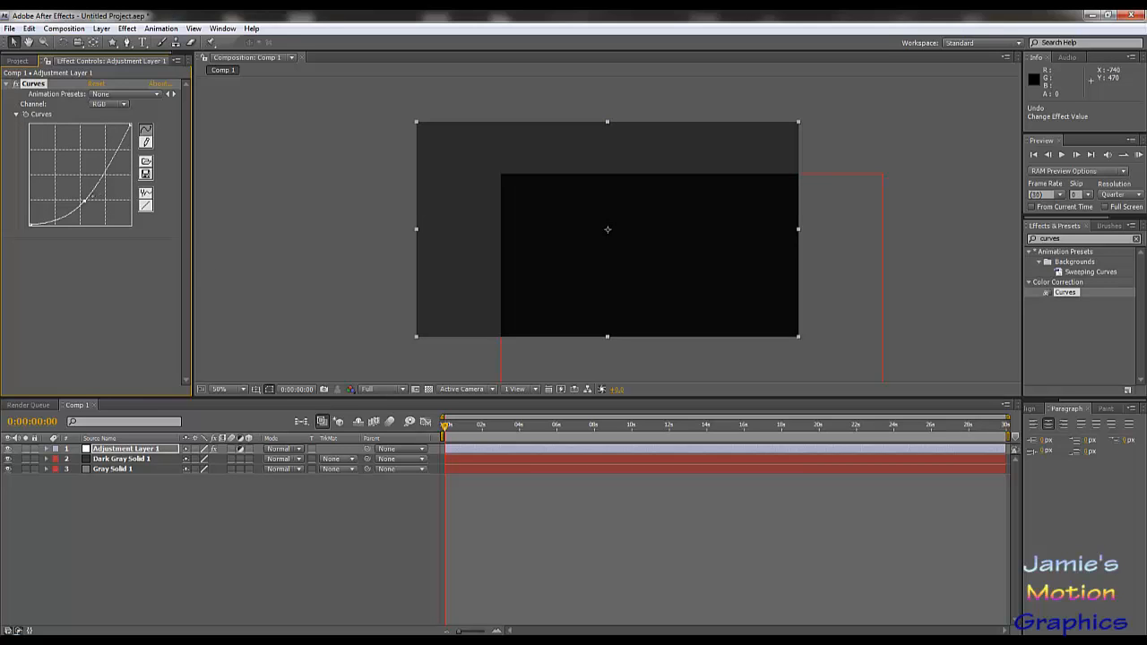
drag(85, 200, 77, 173)
click(97, 84)
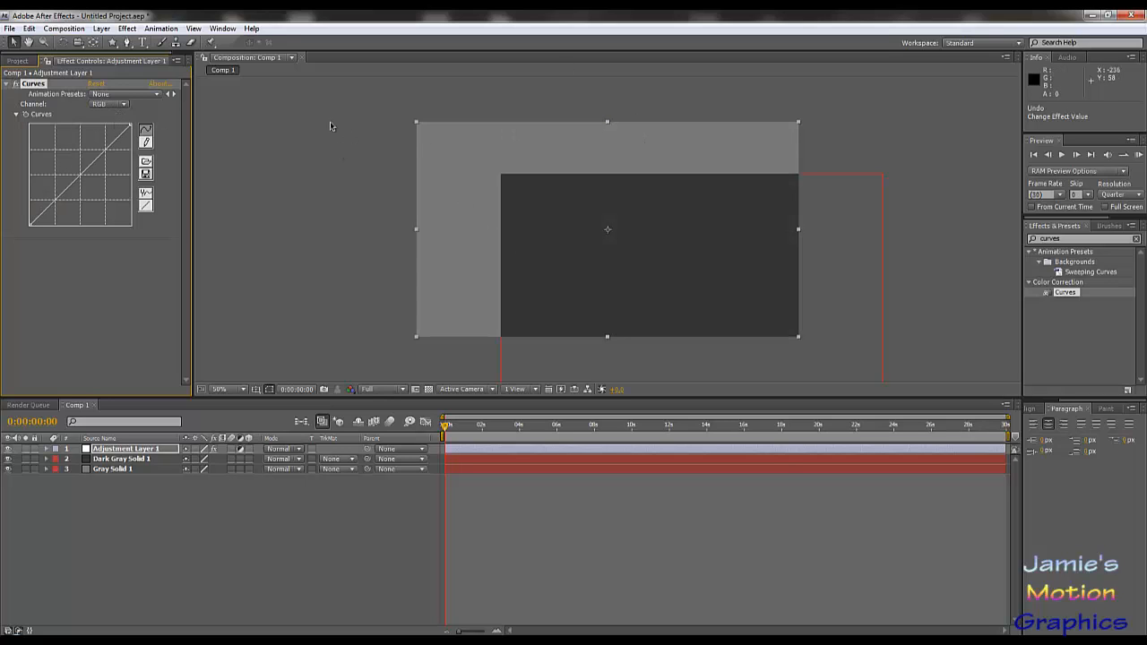
Step: Select the Red channel in Curves and raise its midpoint to tint the image red
click(124, 105)
click(125, 108)
click(110, 104)
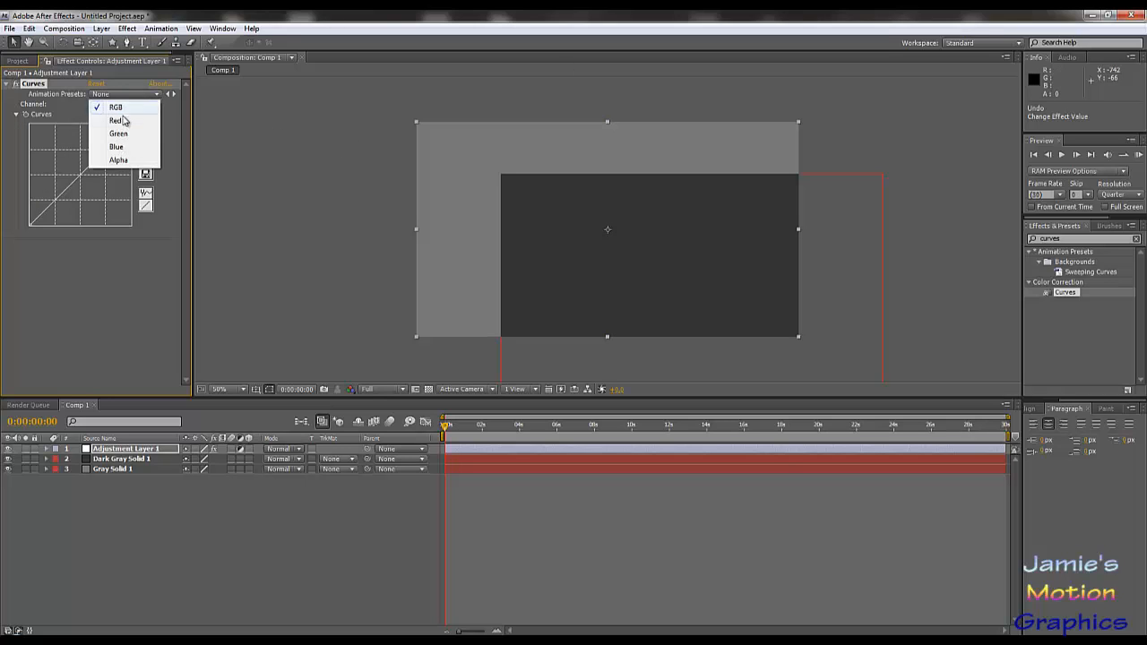
click(116, 120)
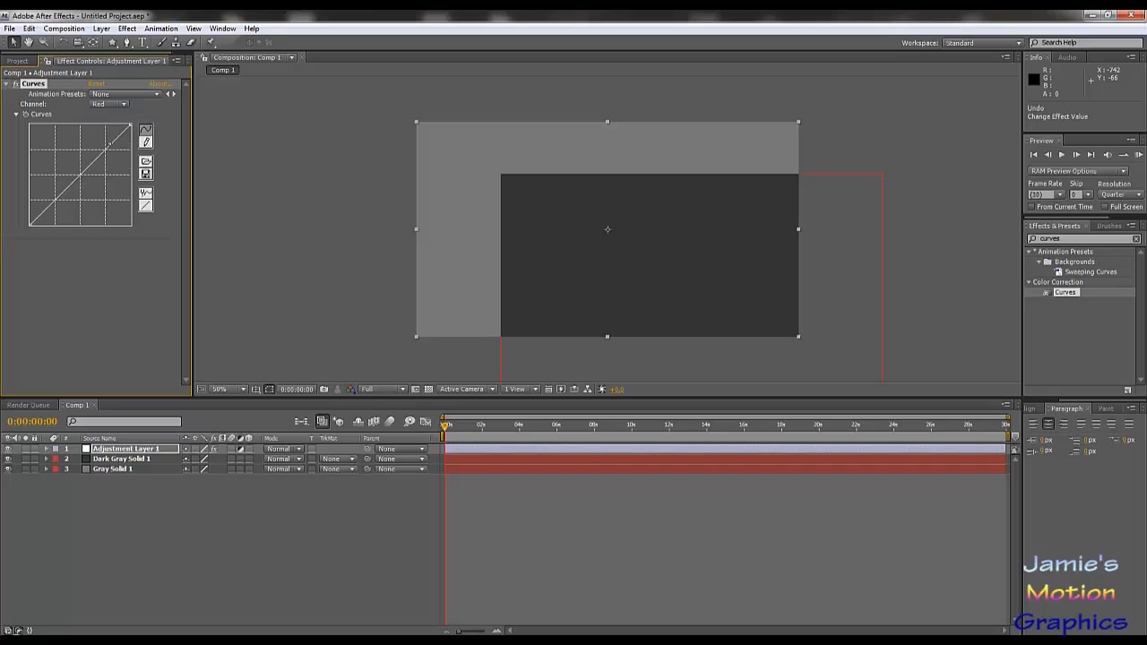
drag(85, 173, 59, 161)
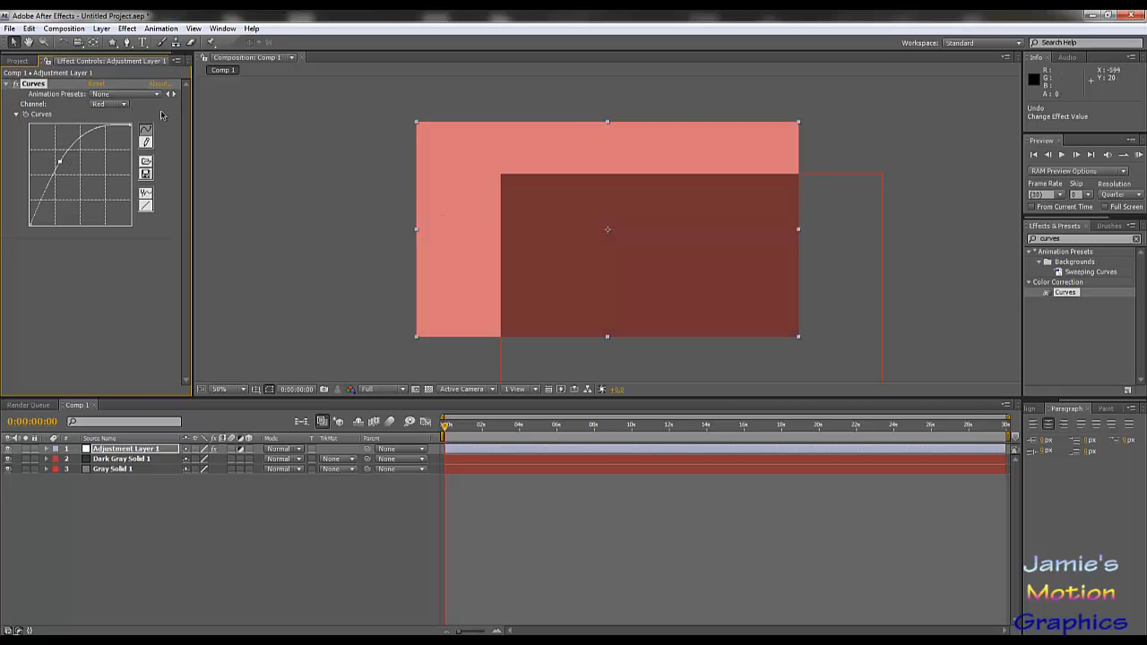
Step: Lower the Red channel's curve below the diagonal to tint the image teal, and restore the default curves
click(120, 105)
click(117, 120)
drag(60, 161, 96, 188)
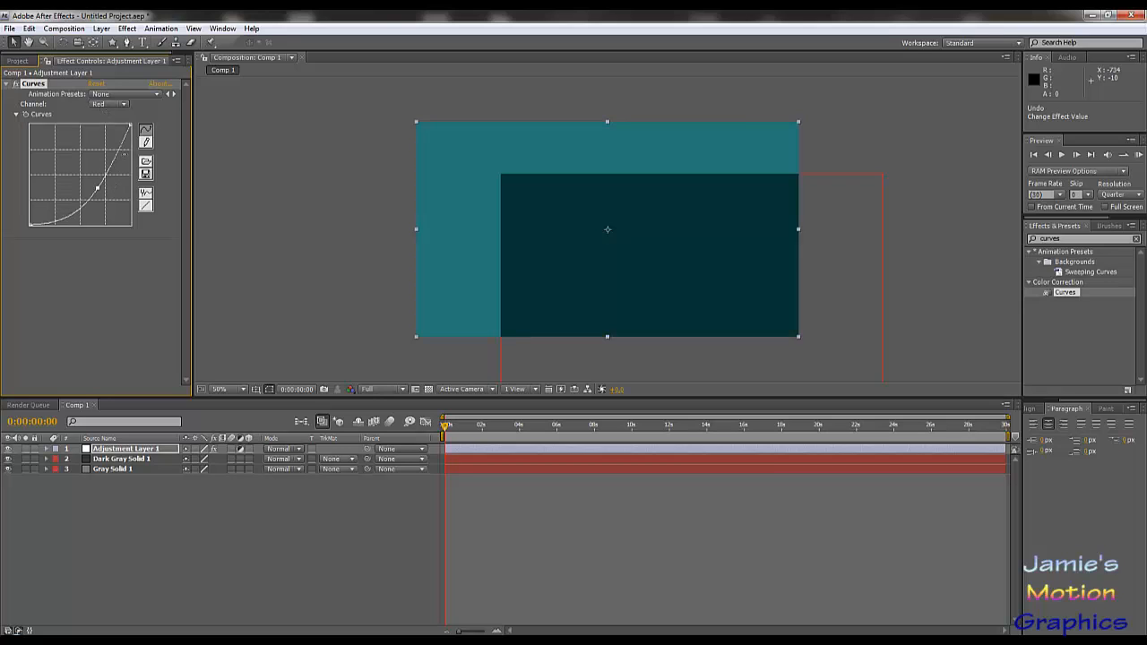
click(107, 104)
click(105, 87)
key(ctrl+z)
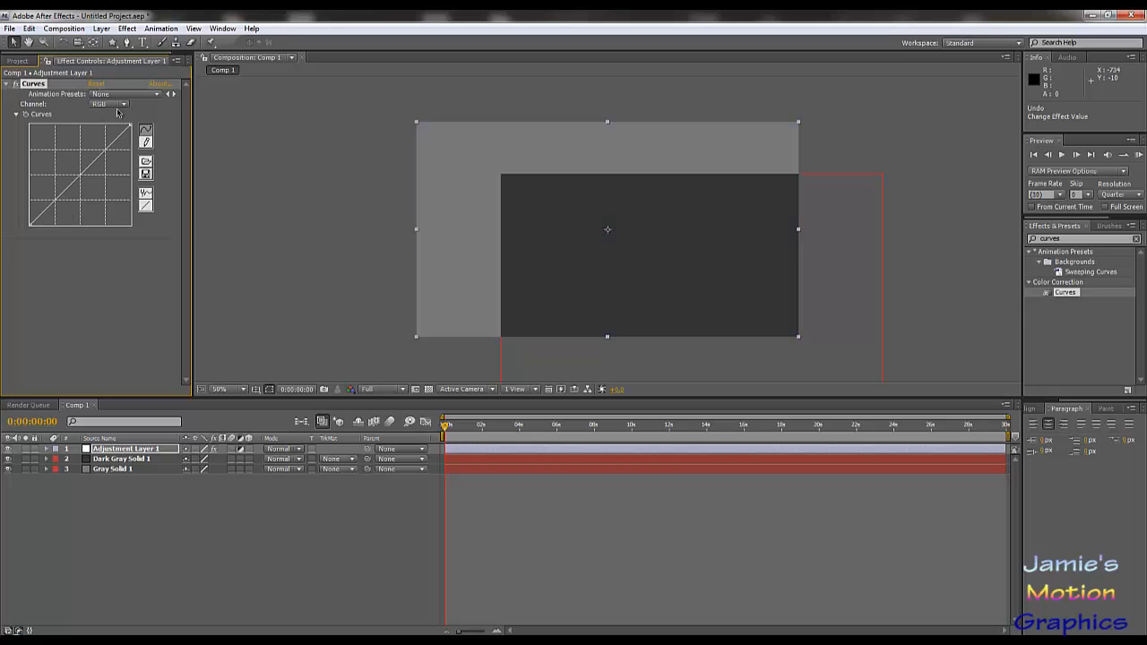
Step: Lower the Green channel's curve to tint the image purple, and reset the Curves effect
click(108, 104)
click(114, 136)
mouse_move(82, 176)
mouse_down()
mouse_move(58, 159)
mouse_move(92, 194)
mouse_up()
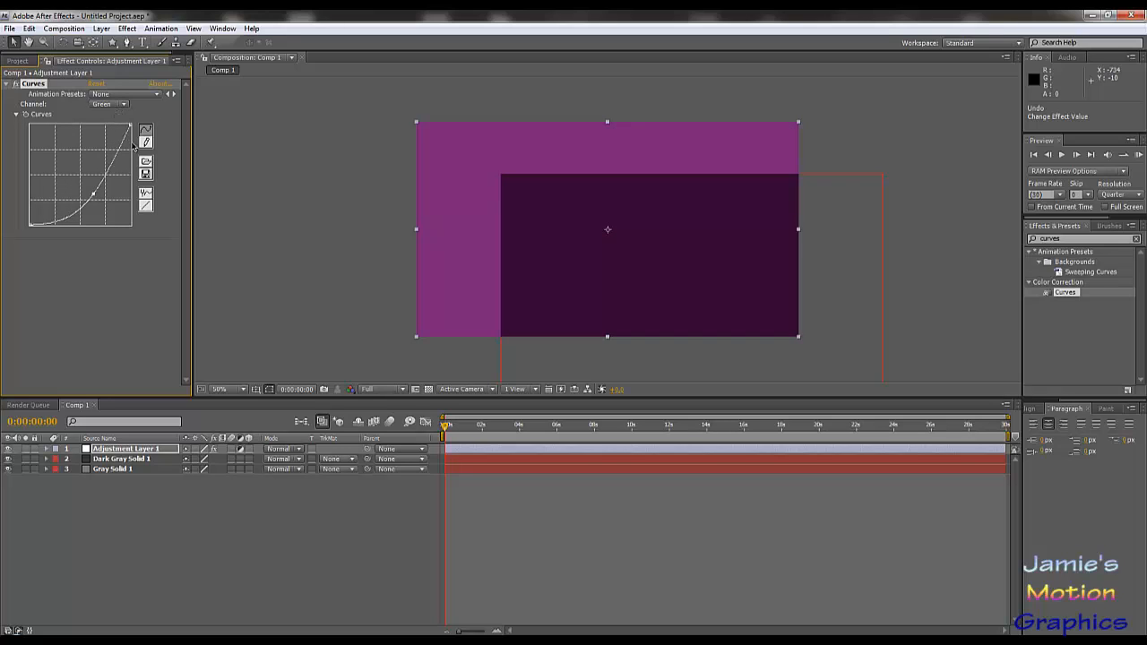
click(97, 83)
Step: Select the Blue channel in Curves and lower its midpoint to tint the image yellow
click(112, 106)
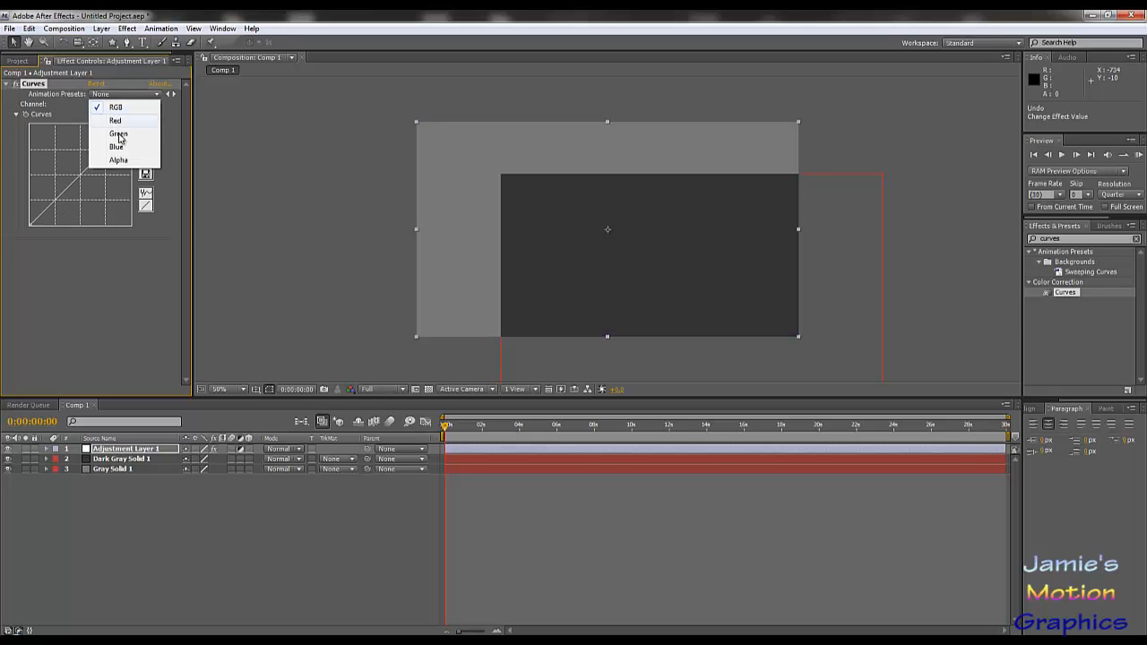
click(118, 146)
drag(86, 169, 99, 195)
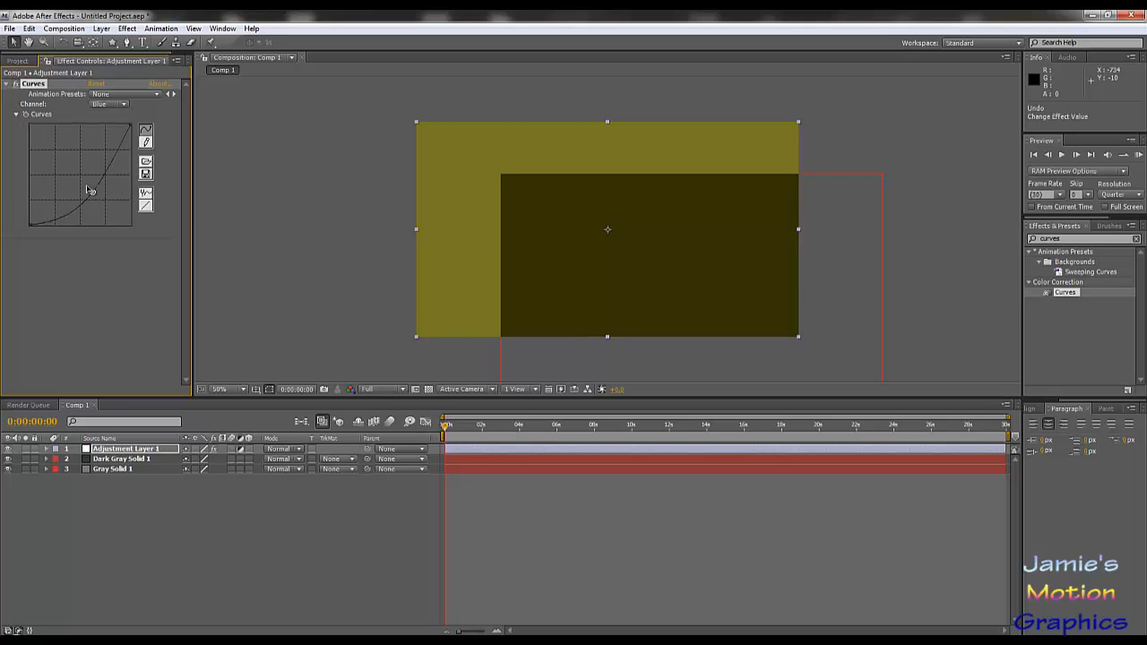
Step: Raise the Red channel's curve well above the diagonal in Curves to tint the image orange
key(ctrl+z)
key(ctrl+shift+z)
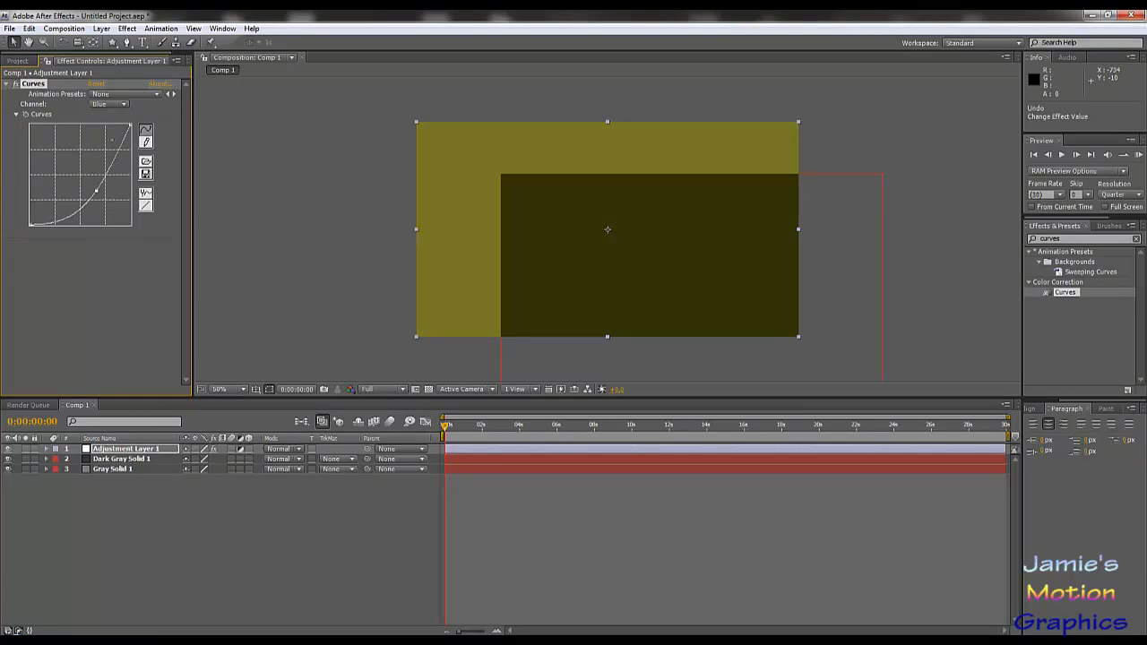
click(116, 105)
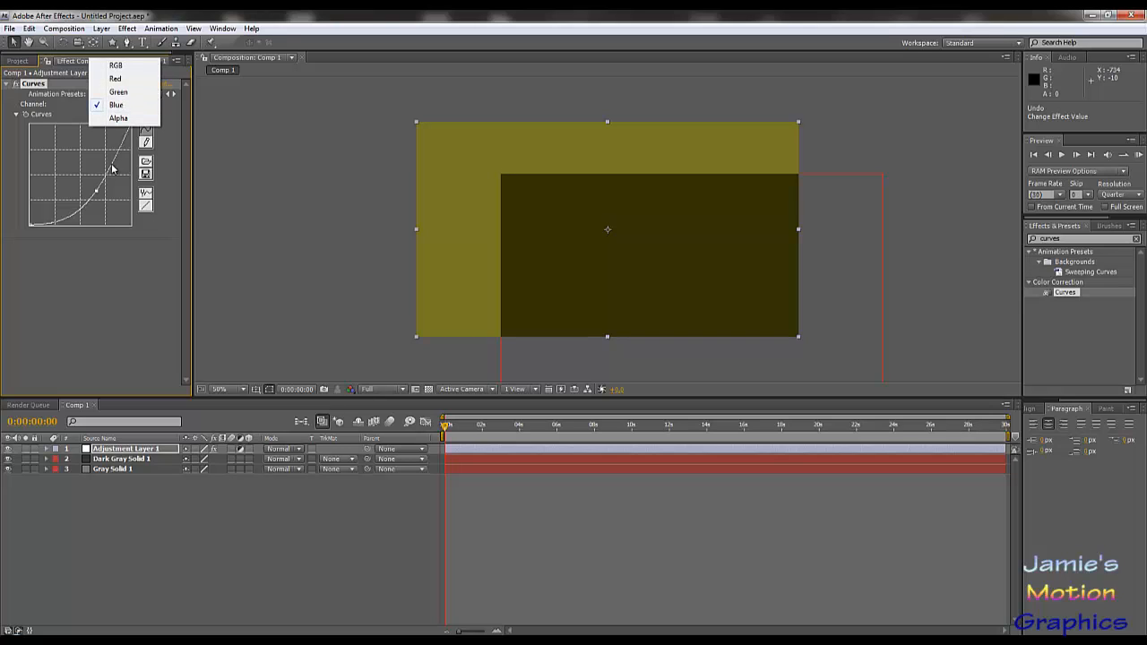
click(116, 79)
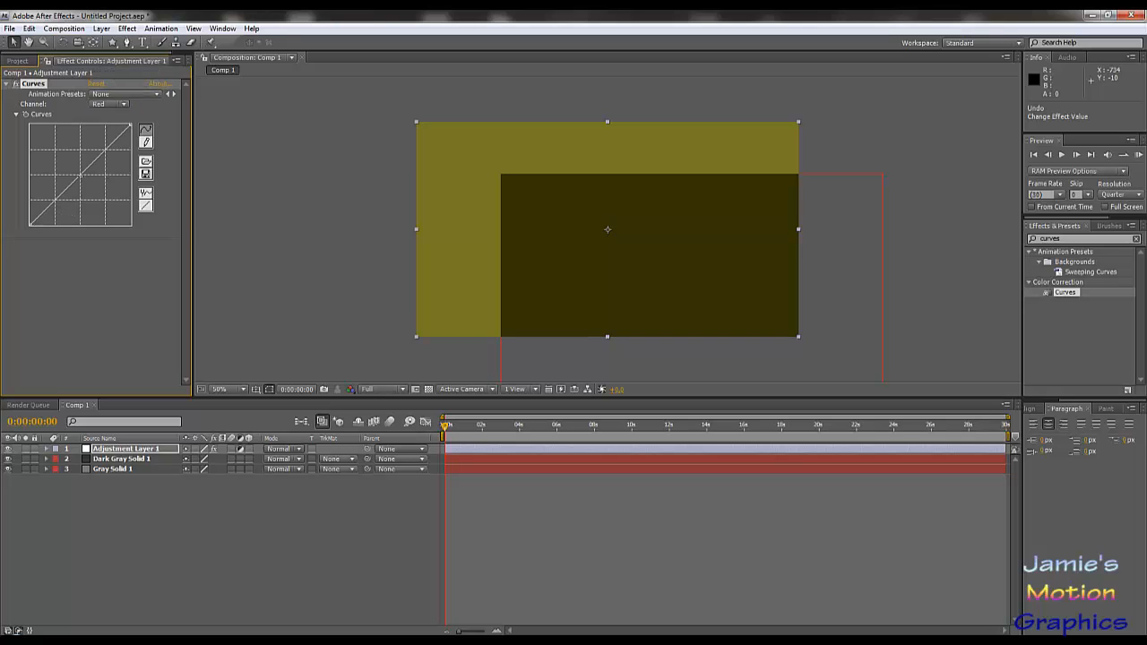
drag(82, 176, 62, 160)
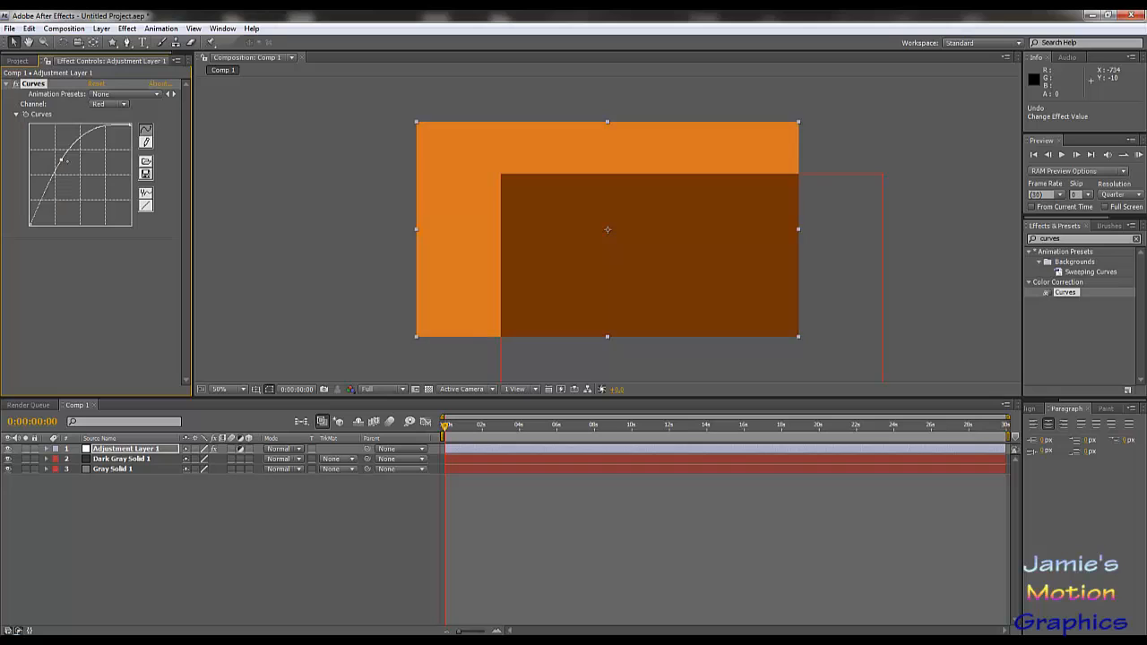
Step: Raise the Green channel's curve to tint the image yellow, and raise the Blue channel's curve to turn it off-white
click(108, 120)
click(109, 104)
click(113, 118)
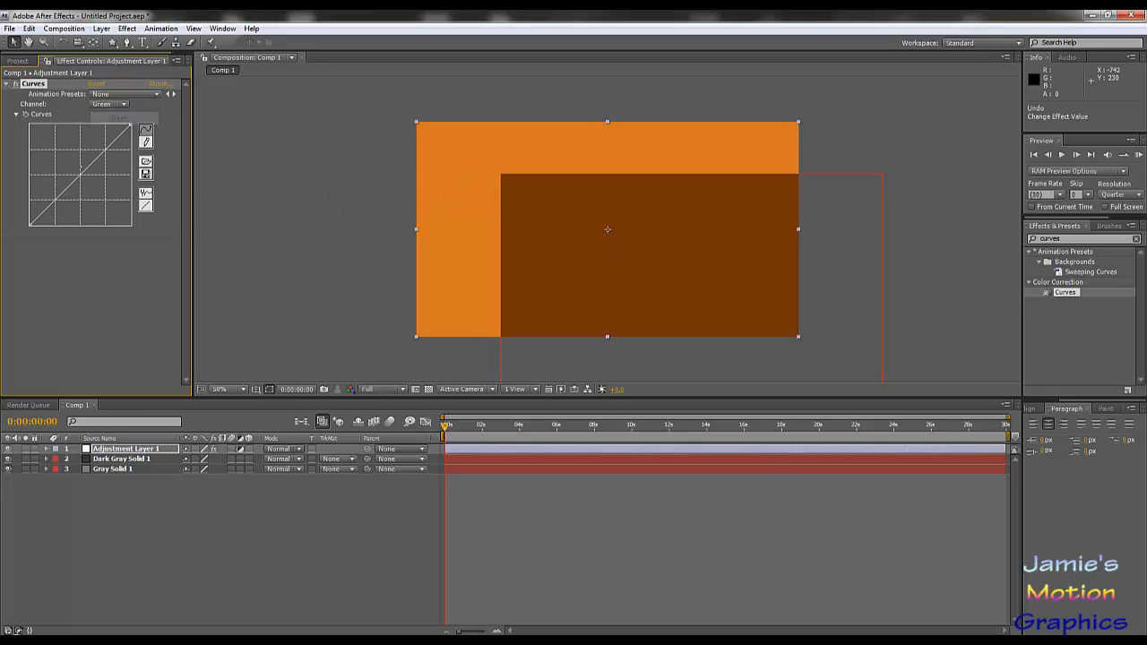
drag(82, 173, 57, 164)
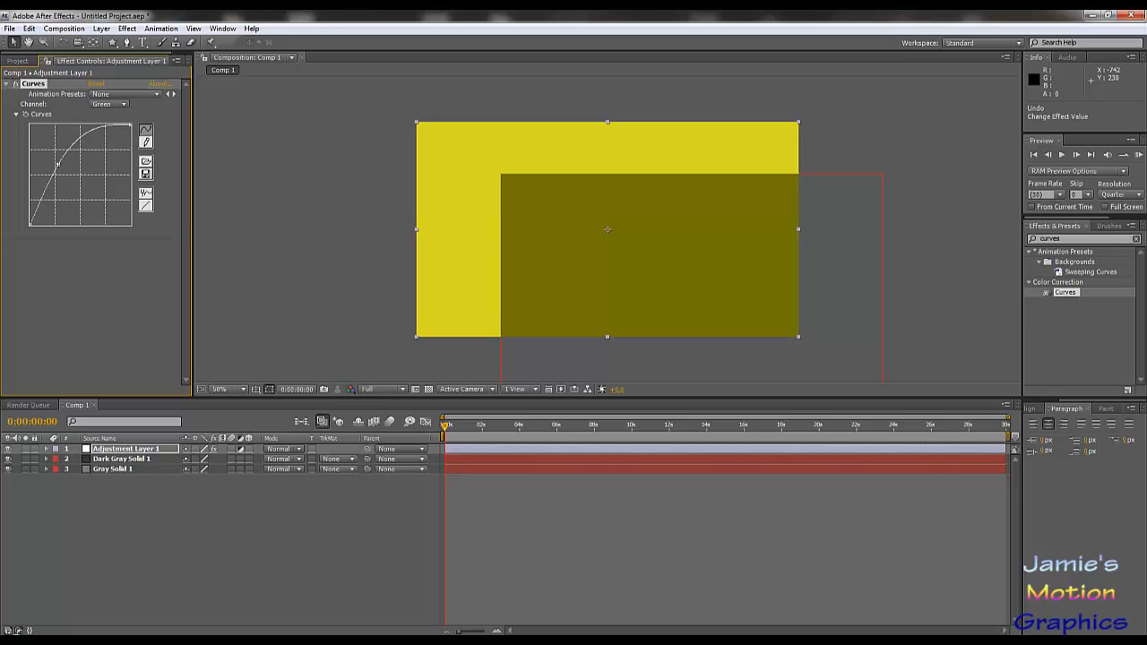
click(122, 106)
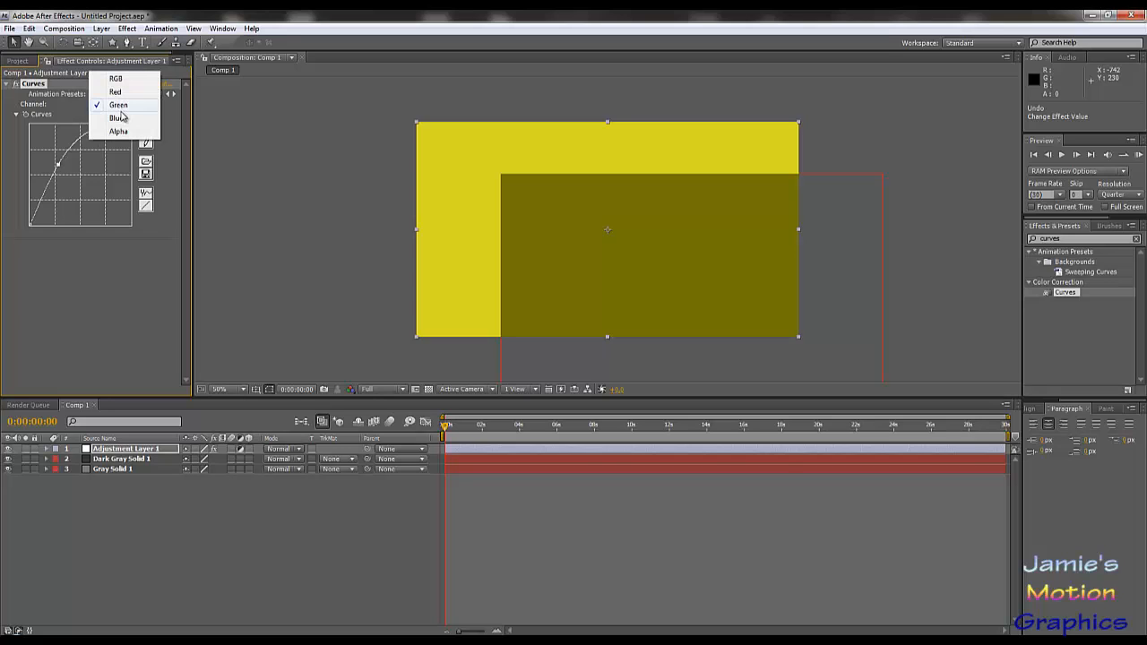
click(117, 120)
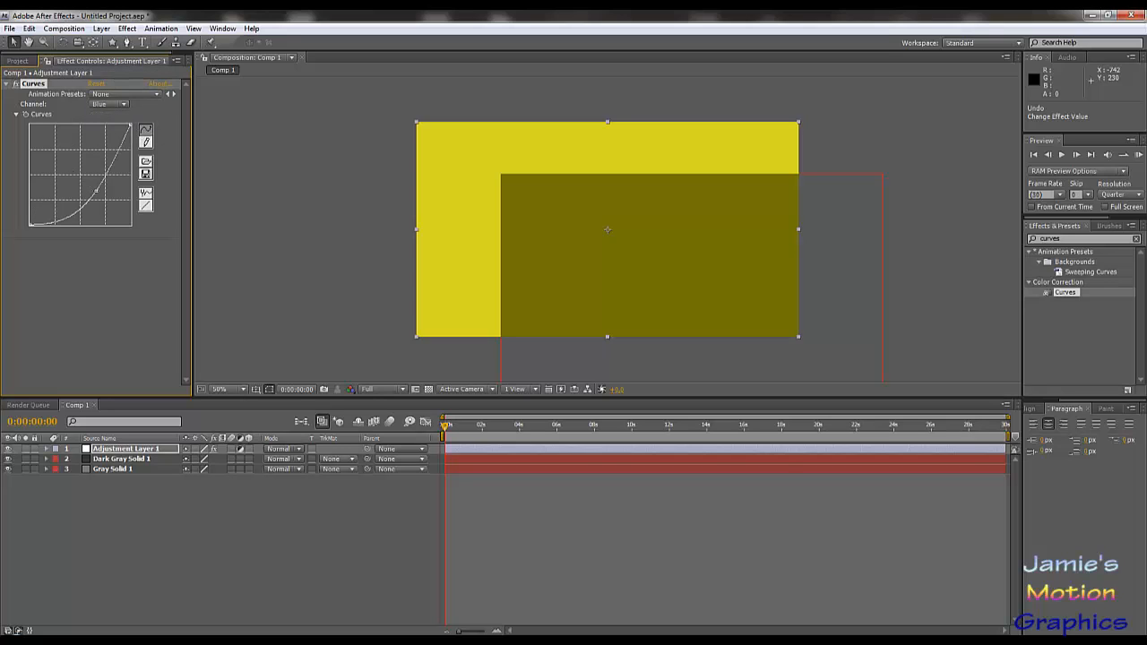
drag(97, 191, 60, 163)
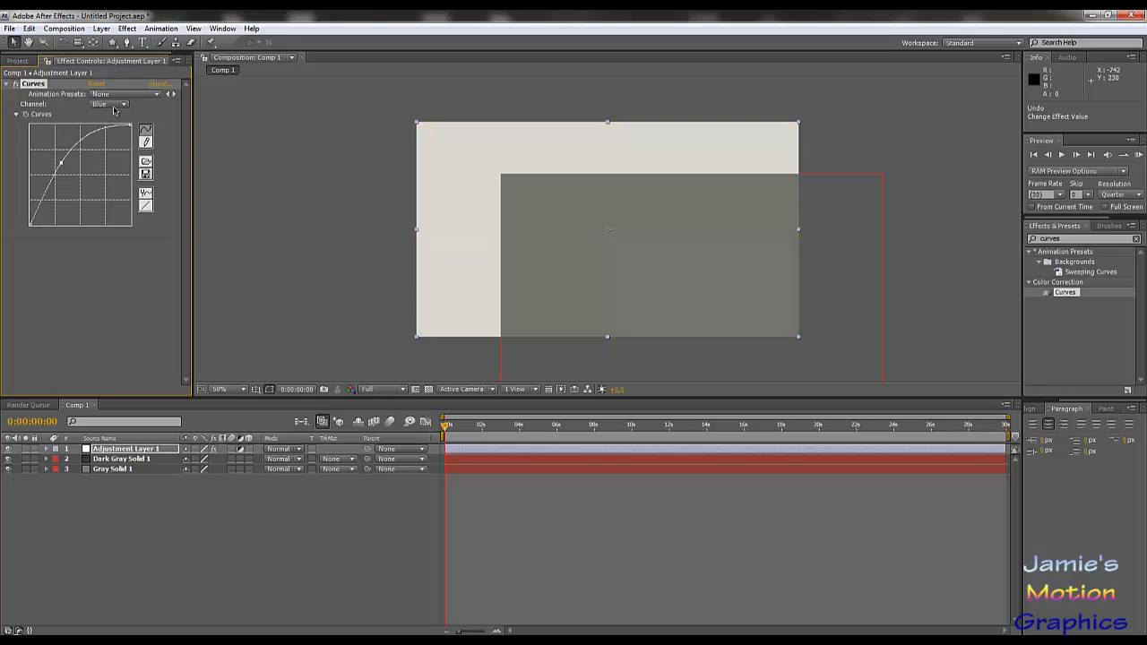
Step: Lower the Red channel's curve to tint the image cyan, and lower the Green channel's curve to turn it blue
click(114, 106)
click(115, 78)
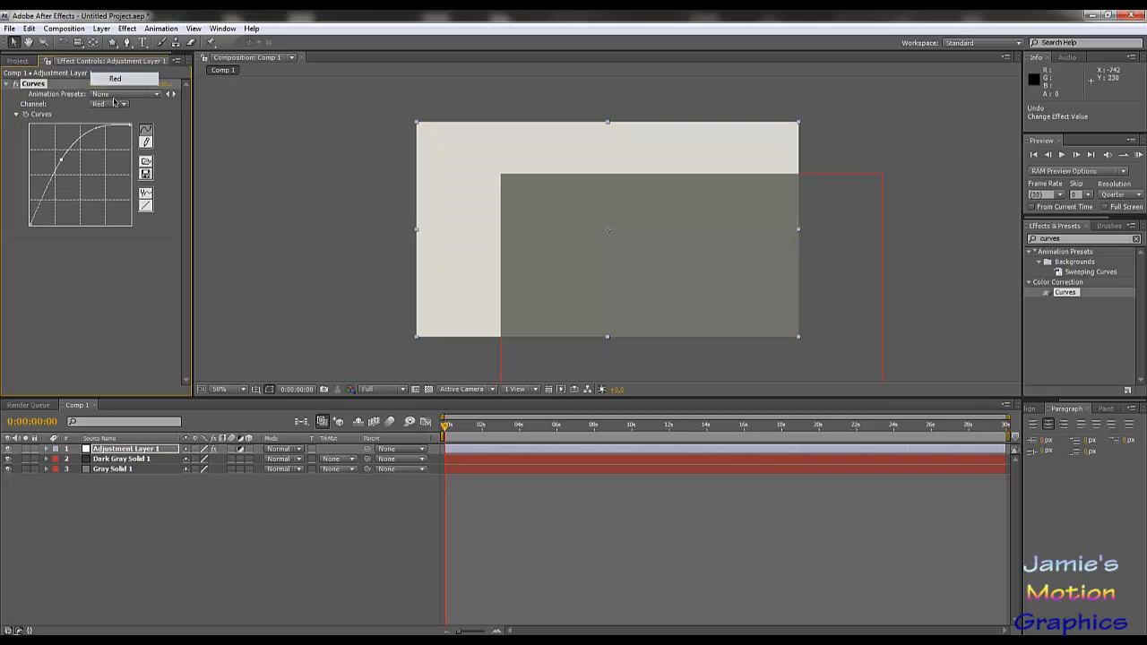
drag(61, 160, 97, 188)
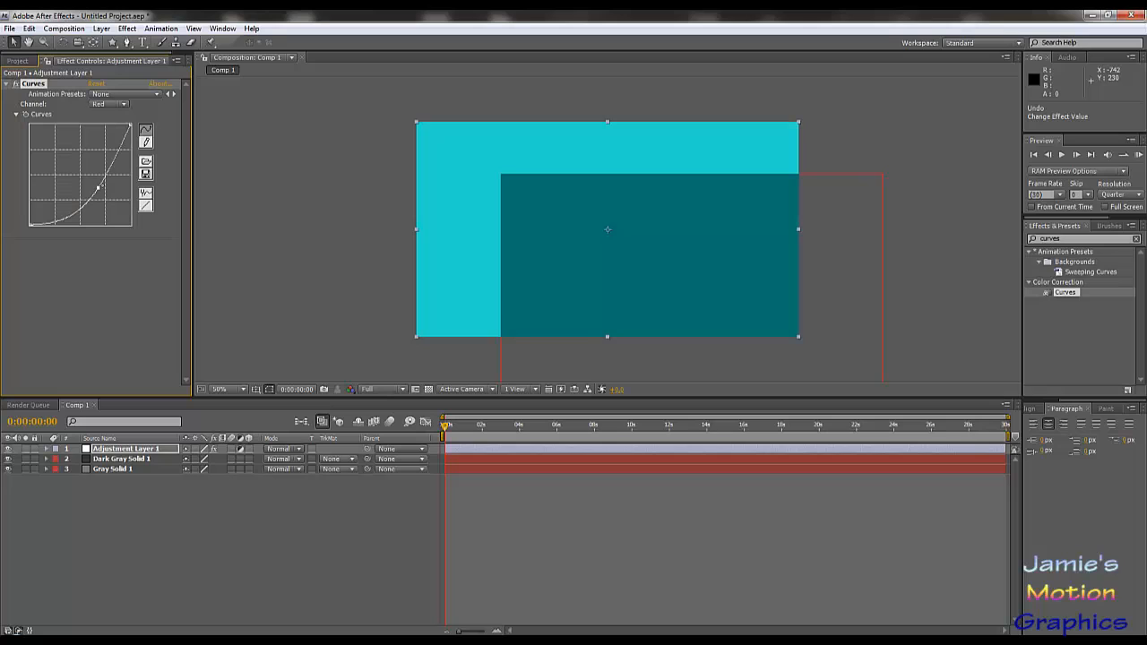
drag(98, 188, 99, 182)
click(112, 104)
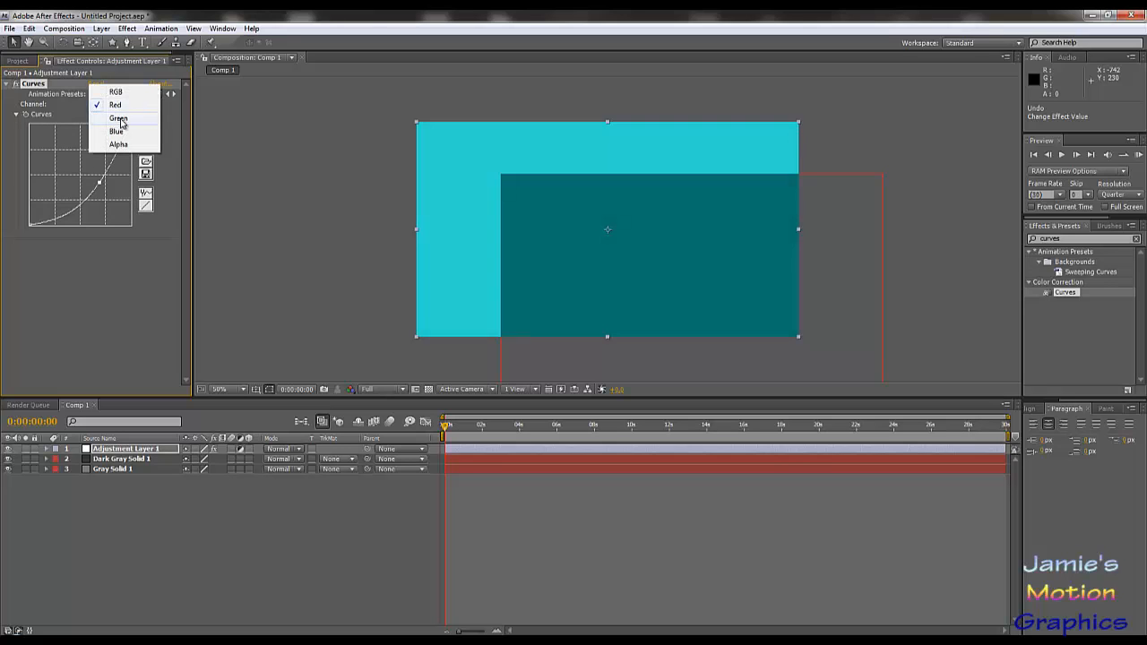
click(118, 118)
drag(57, 163, 101, 185)
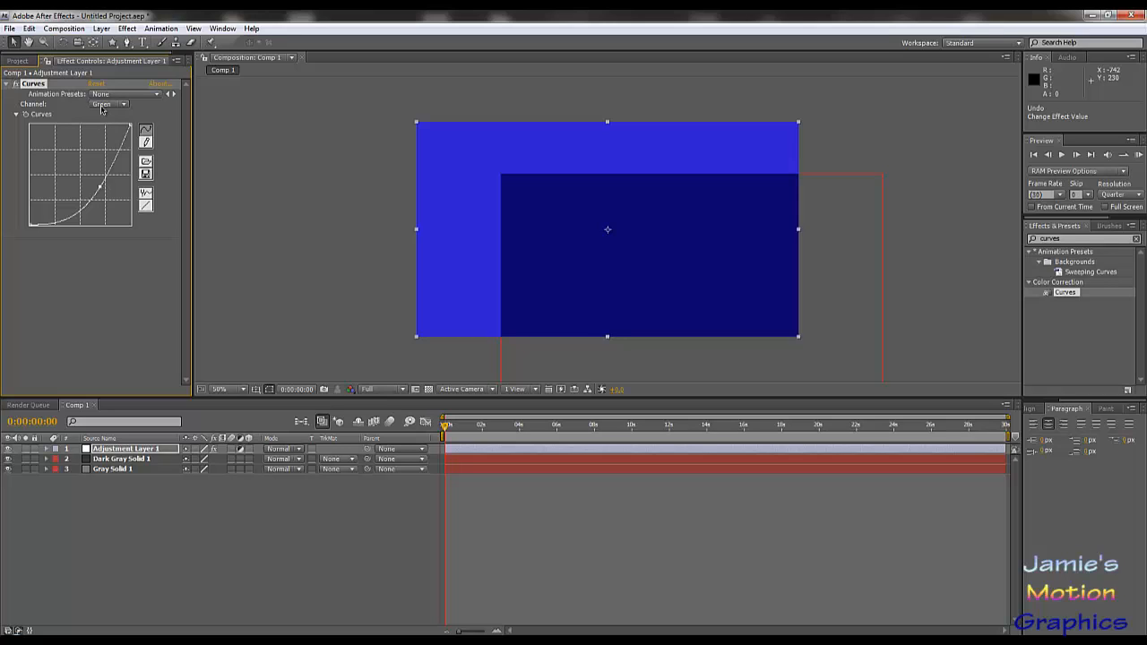
Step: Reset the Curves effect on the adjustment layer to its default straight curves
click(103, 105)
click(104, 89)
click(112, 104)
click(108, 118)
click(123, 105)
click(110, 118)
click(96, 83)
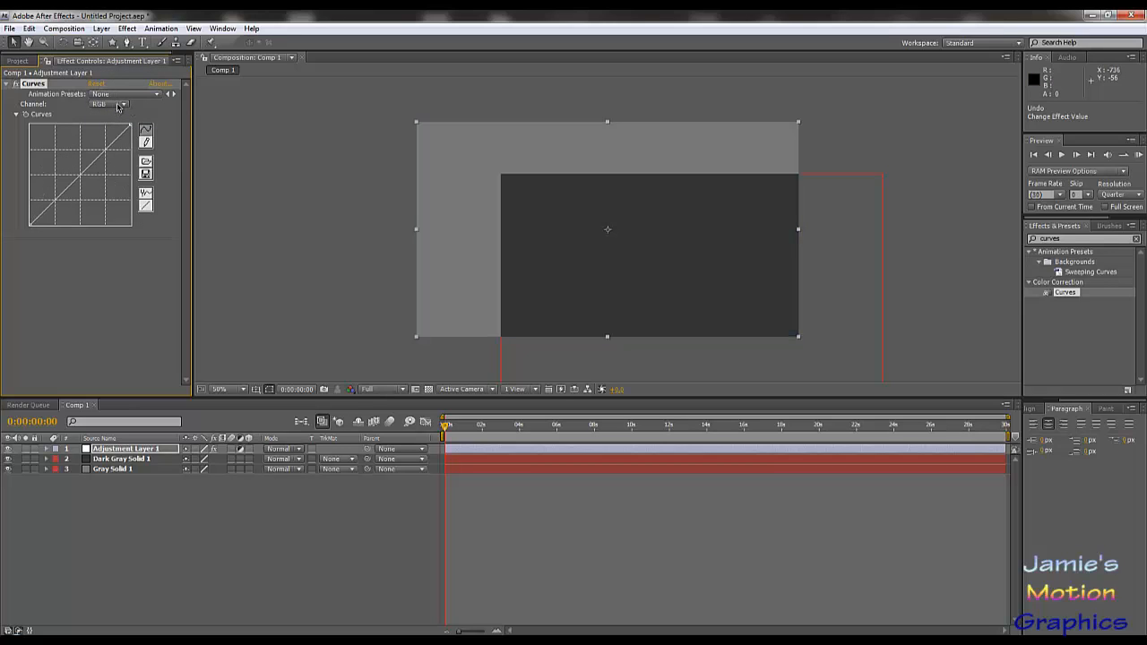
Step: Shape the Red channel's curve into an S with a raised upper point and a lowered lower point
click(116, 104)
click(42, 245)
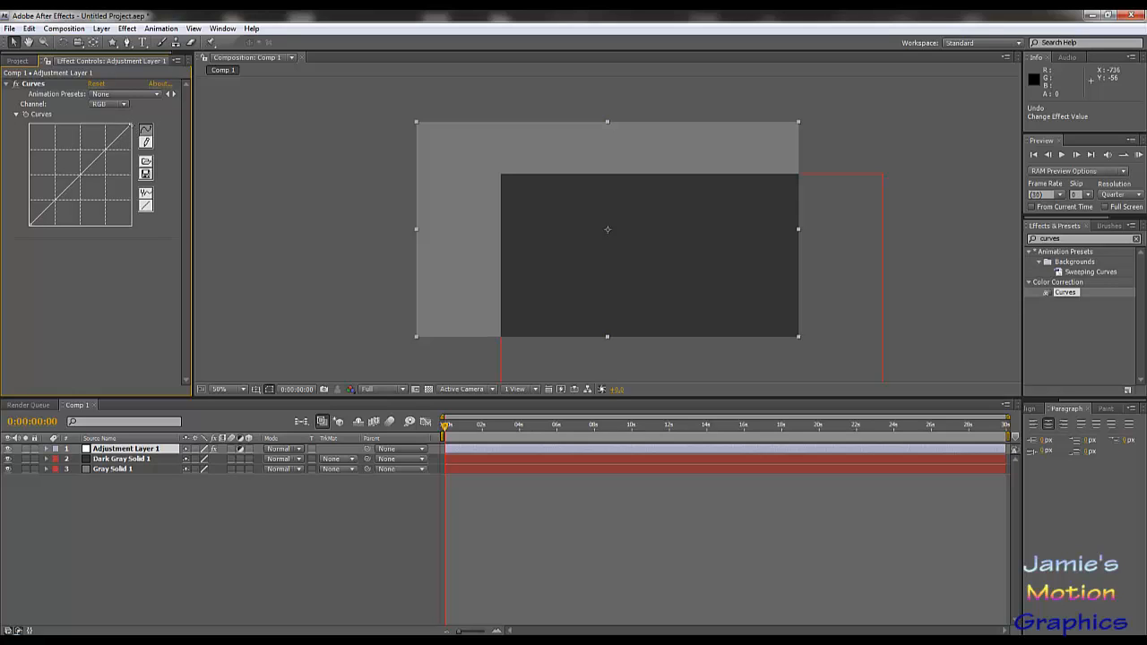
click(107, 104)
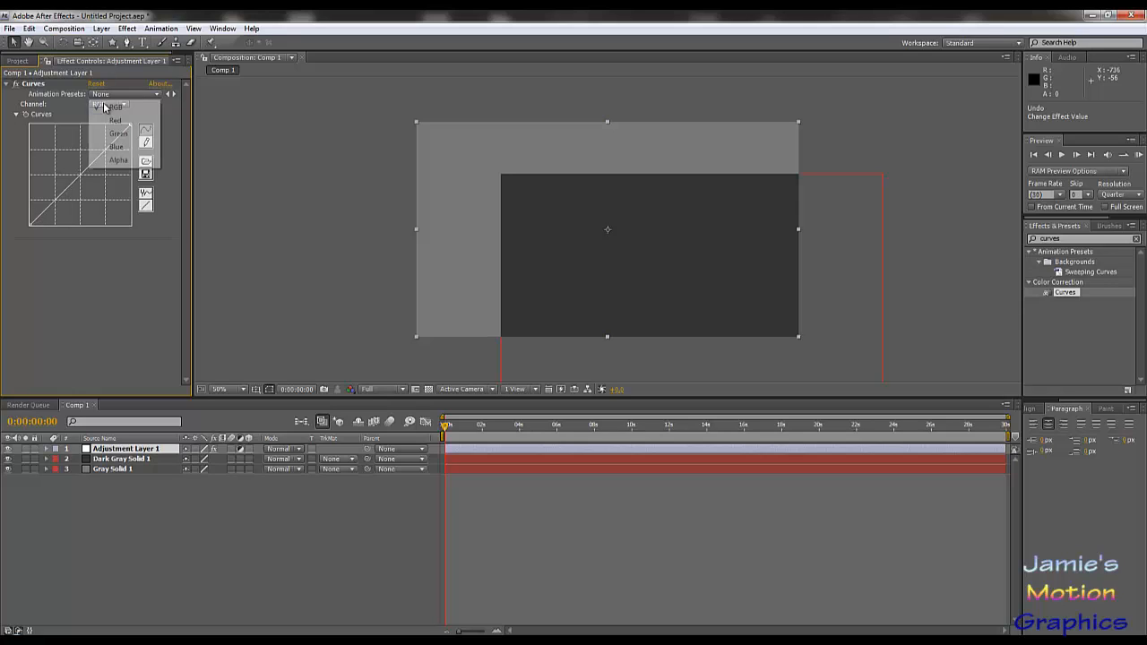
click(106, 117)
drag(82, 172, 92, 191)
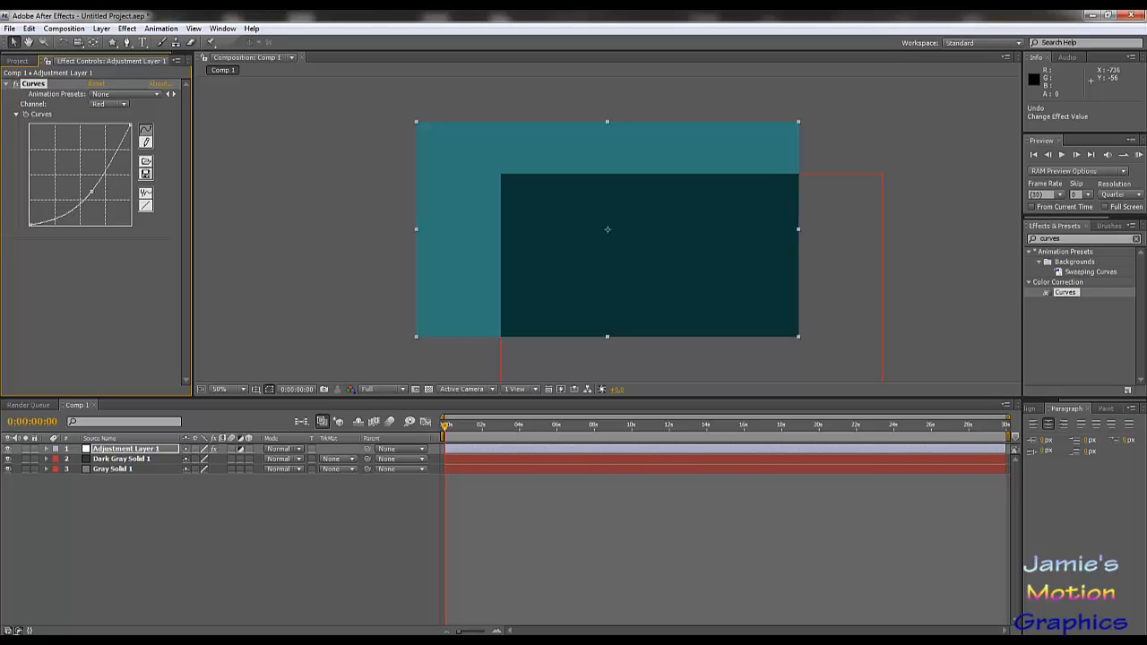
drag(91, 191, 88, 158)
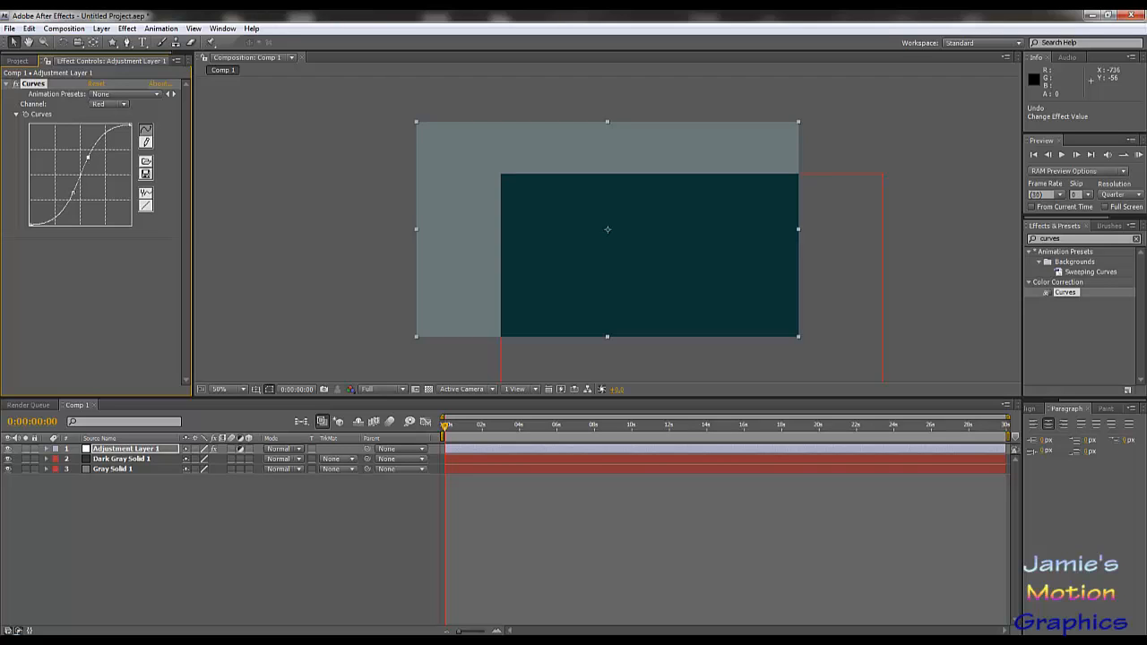
mouse_move(73, 192)
mouse_down()
mouse_move(63, 194)
mouse_move(75, 193)
mouse_up()
Step: Shape the Green channel's curve into a steep S, and reset the Curves effect
click(103, 105)
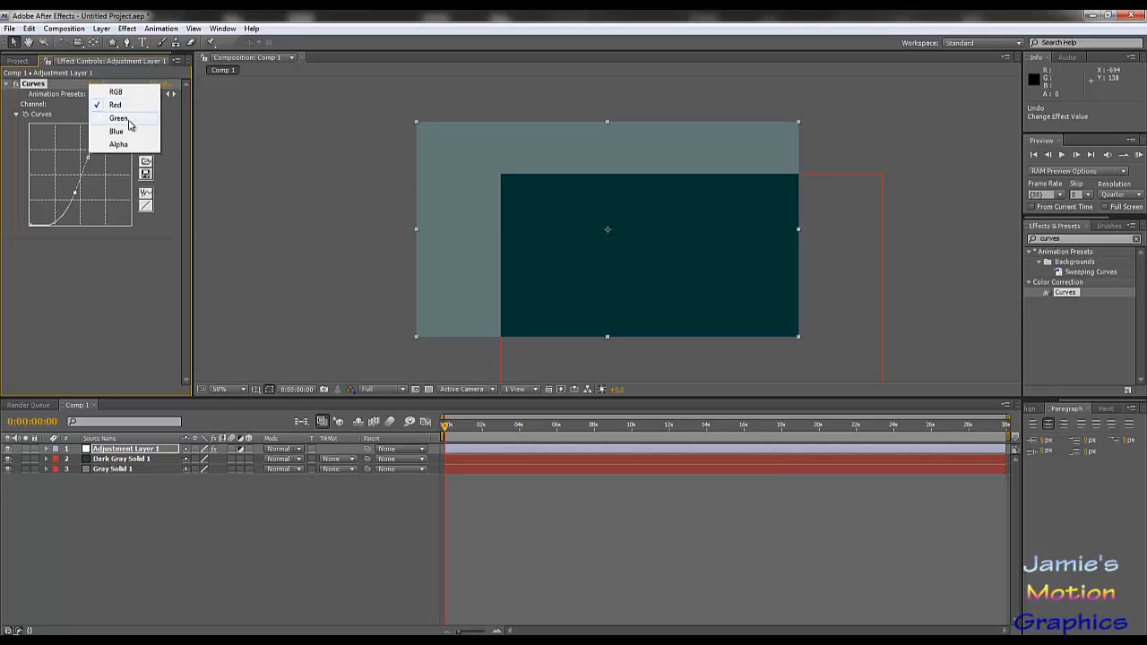
click(119, 118)
drag(96, 160, 79, 154)
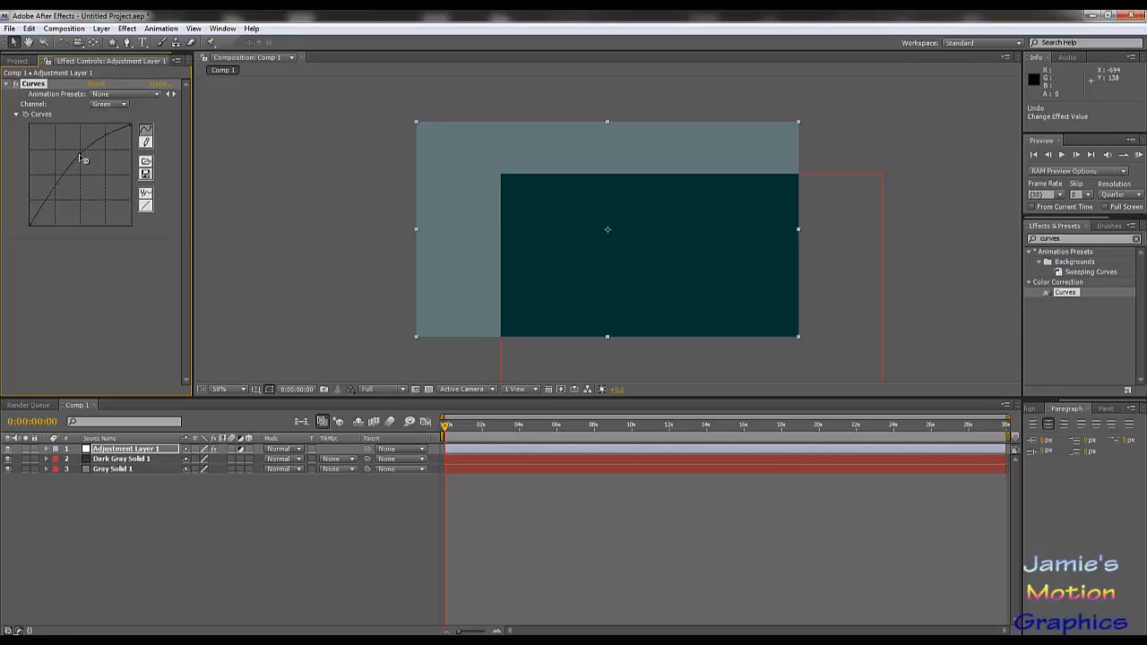
mouse_move(52, 192)
mouse_down()
mouse_move(71, 213)
mouse_move(64, 203)
mouse_up()
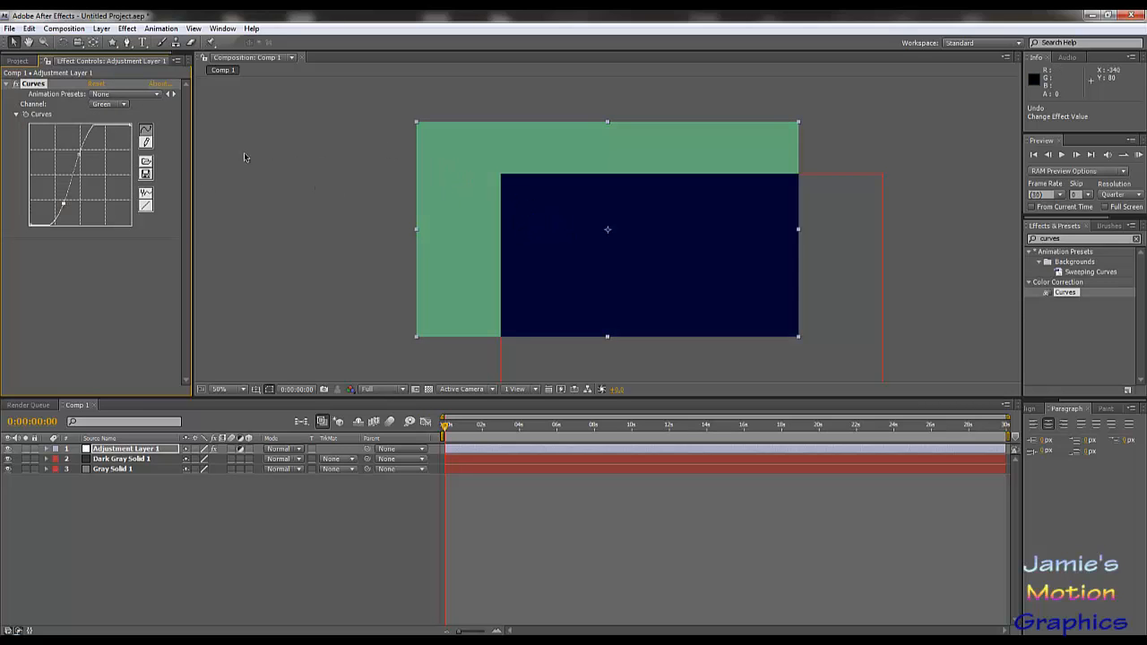
click(95, 84)
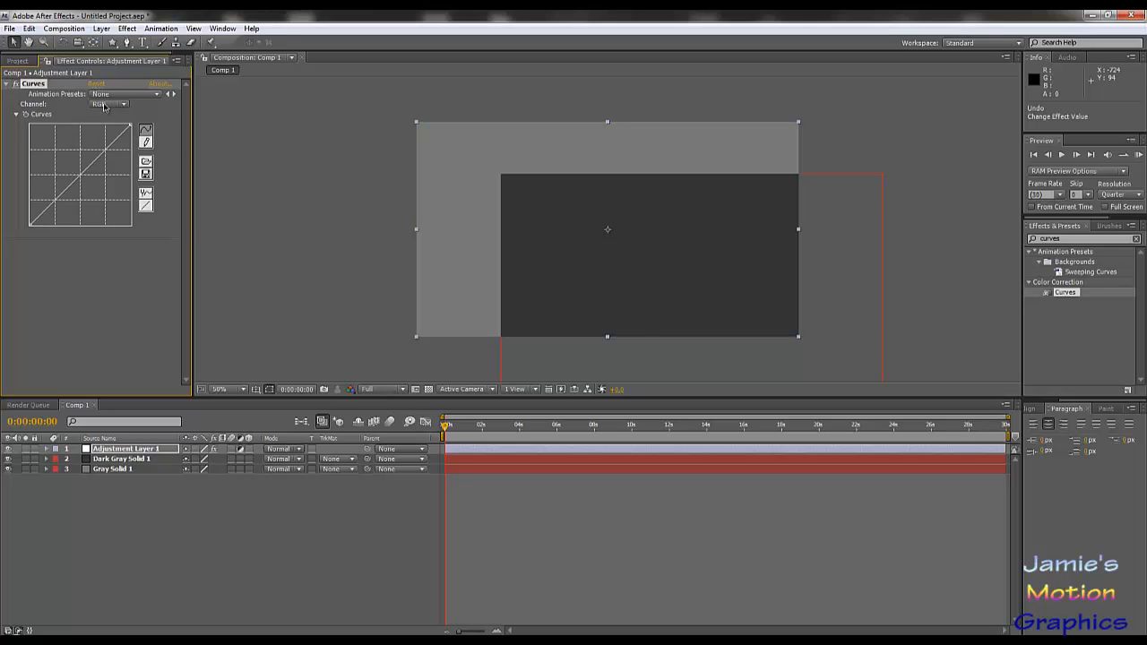
Step: Shape the RGB curve into an S to increase the contrast between the two solids, and reset the Curves effect
click(103, 106)
click(108, 106)
drag(96, 157, 61, 193)
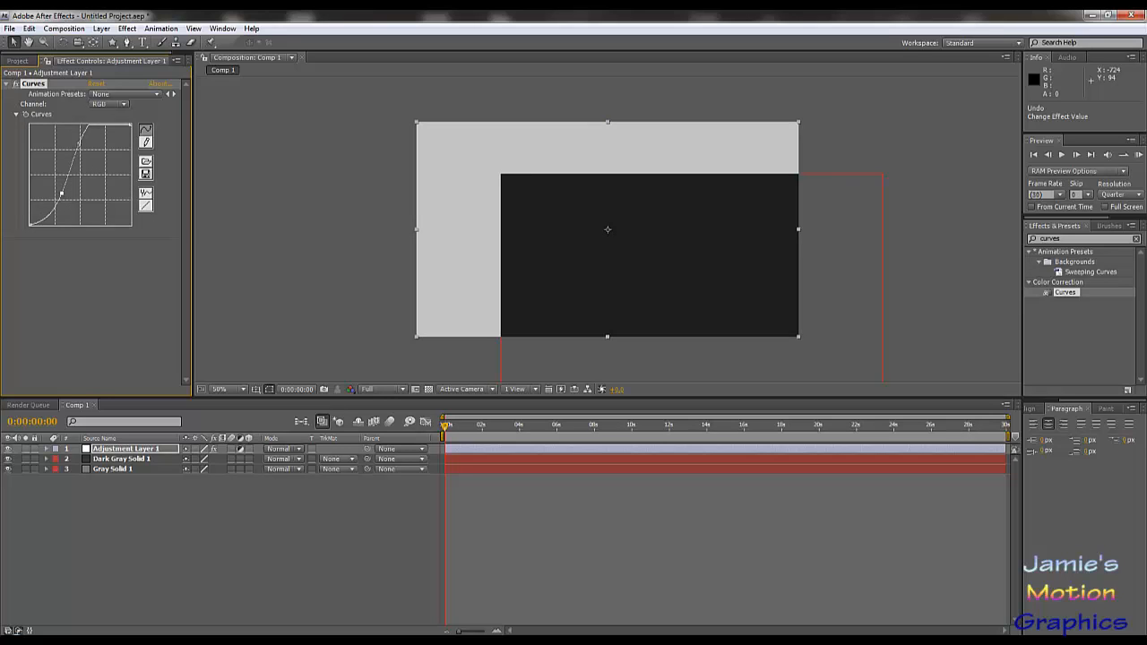
drag(79, 143, 84, 150)
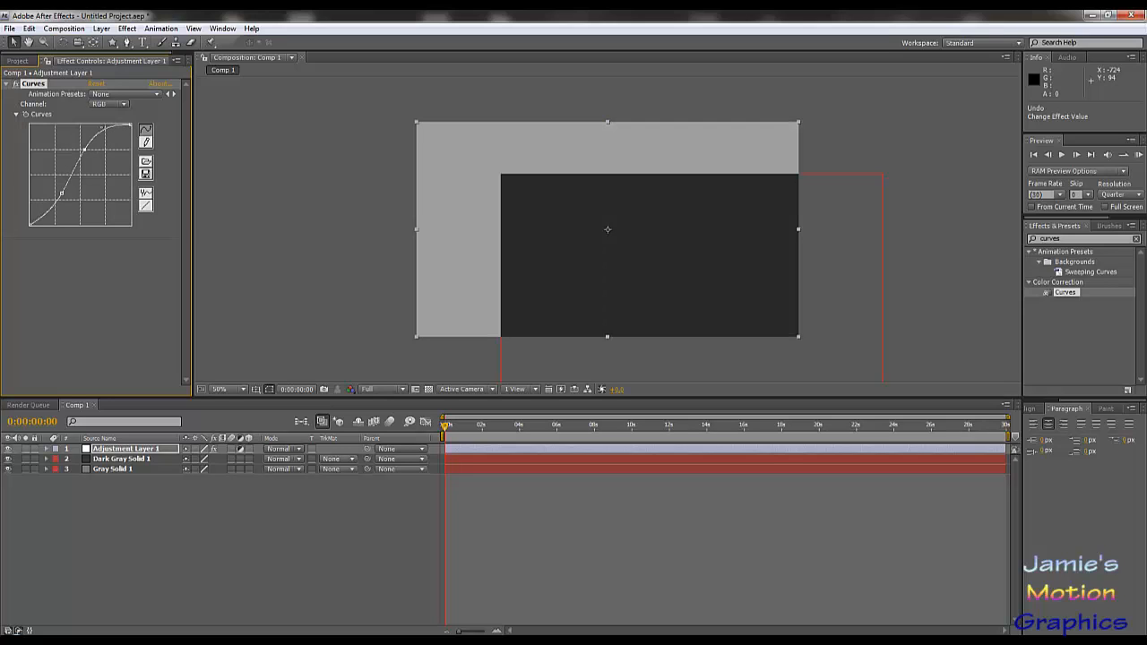
mouse_move(62, 193)
mouse_down()
mouse_move(65, 206)
mouse_move(92, 208)
mouse_move(64, 208)
mouse_move(63, 194)
mouse_up()
click(96, 84)
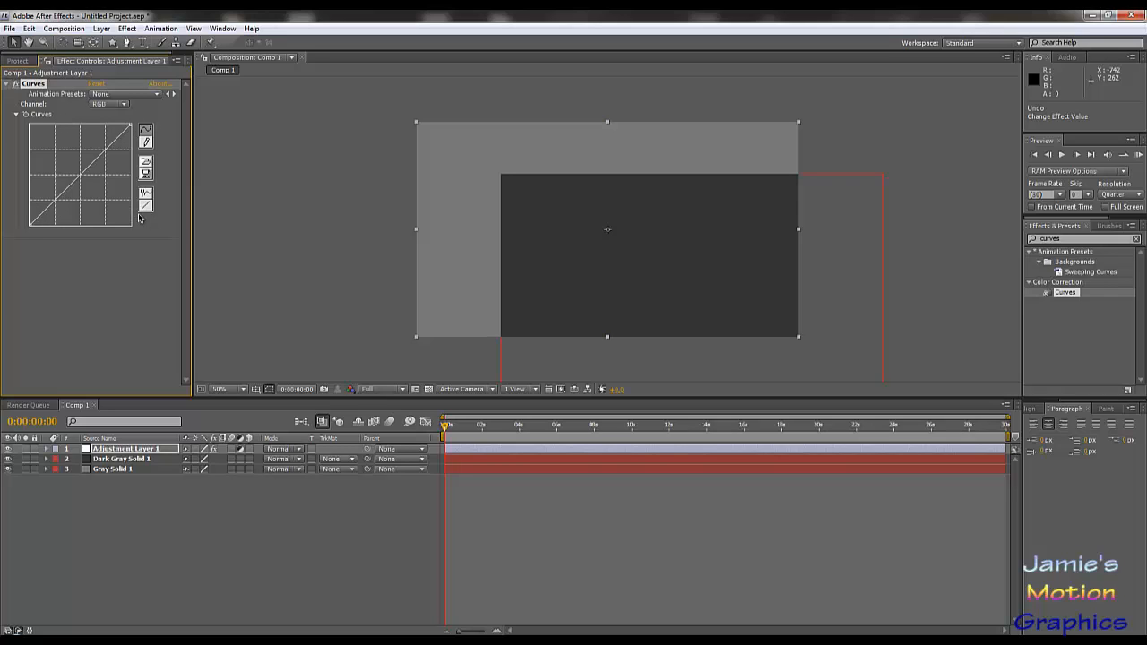
Step: Change the color of the Dark Gray Solid 1 layer to bright red in its solid settings
click(130, 462)
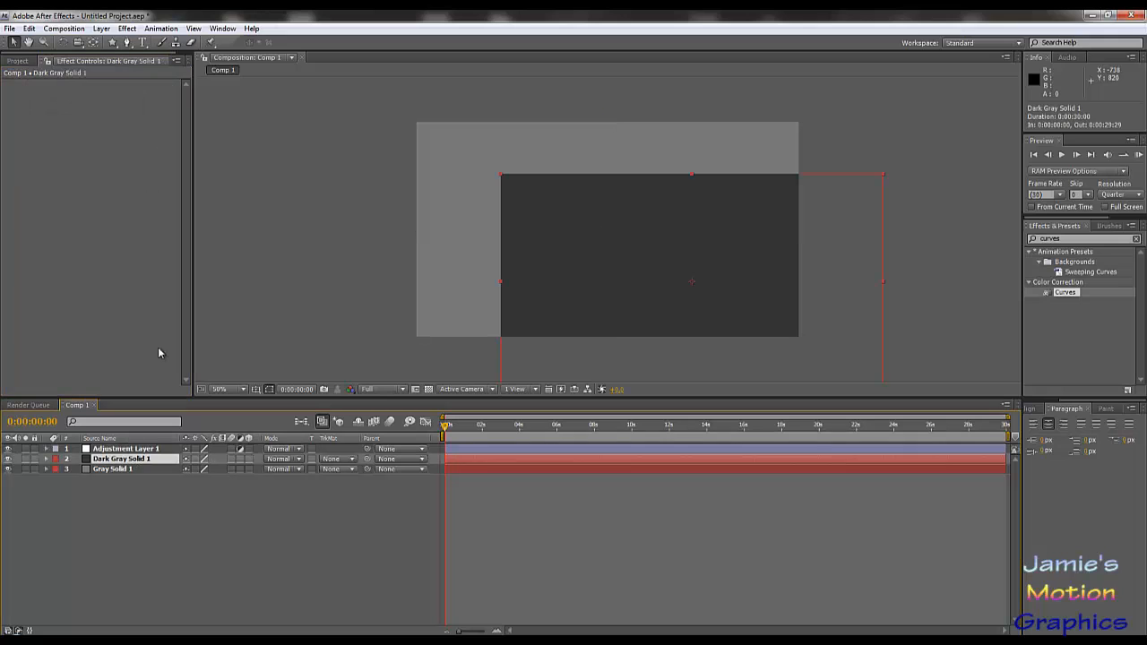
click(102, 27)
click(150, 56)
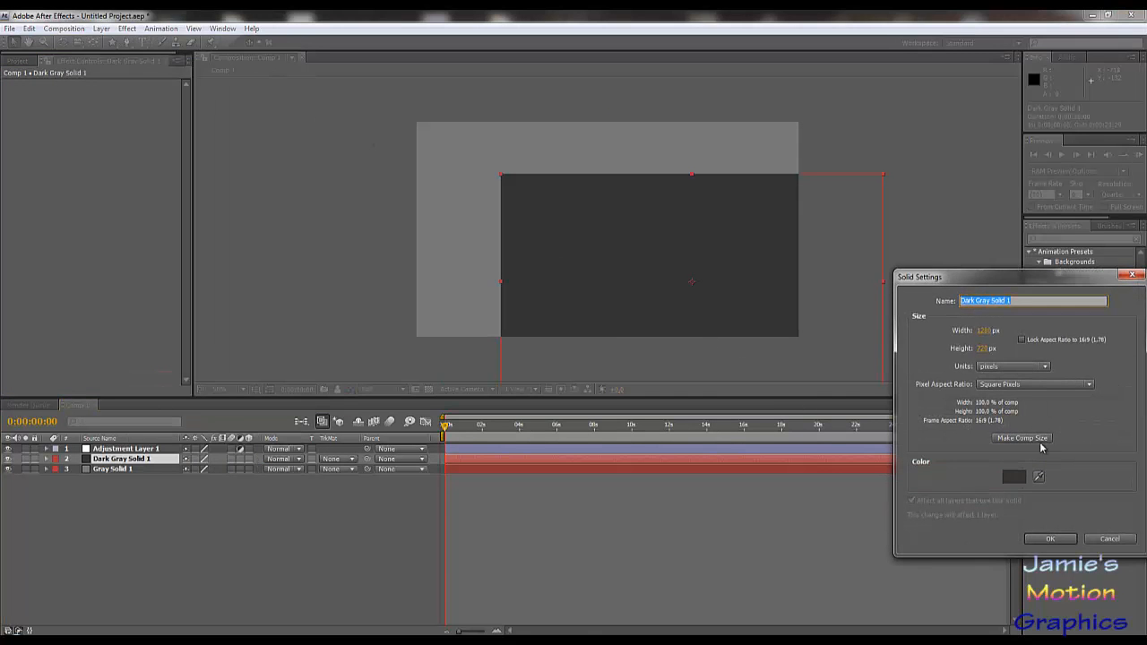
click(1014, 475)
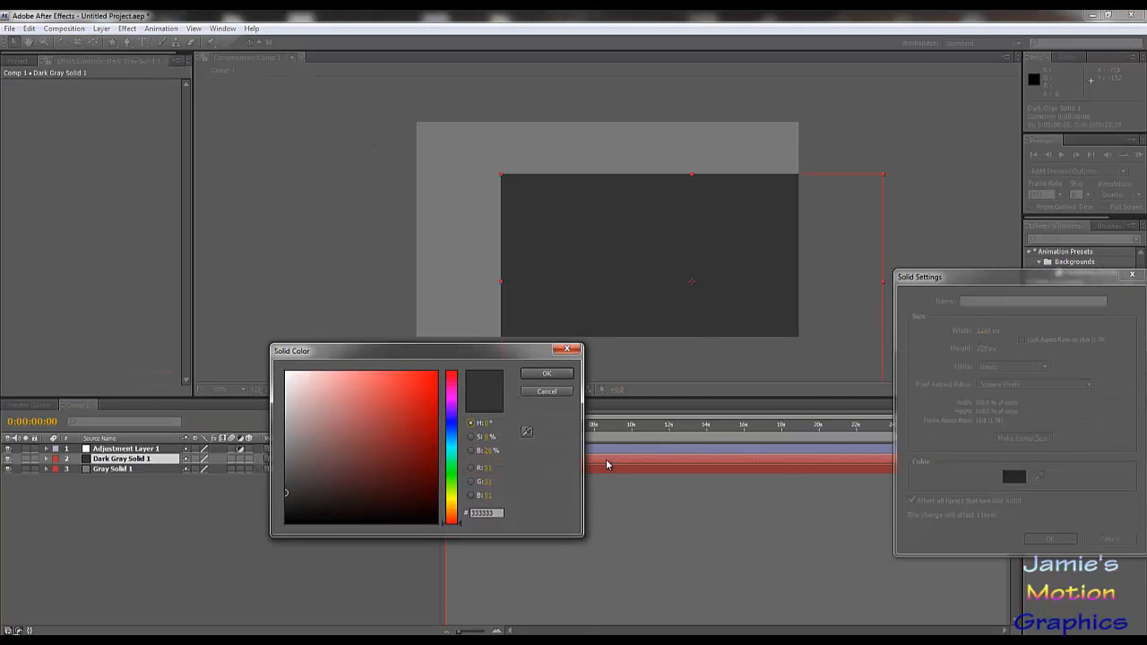
click(547, 373)
click(1049, 539)
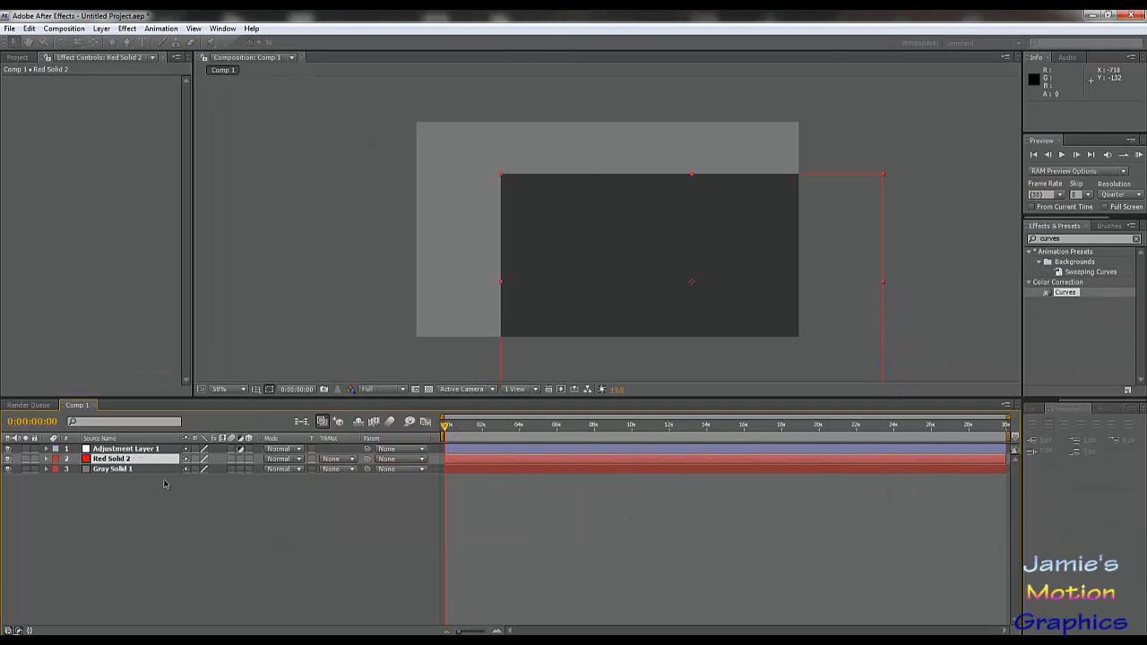
Step: Change the color of the Gray Solid 1 layer to deep green in its solid settings
click(120, 469)
click(105, 28)
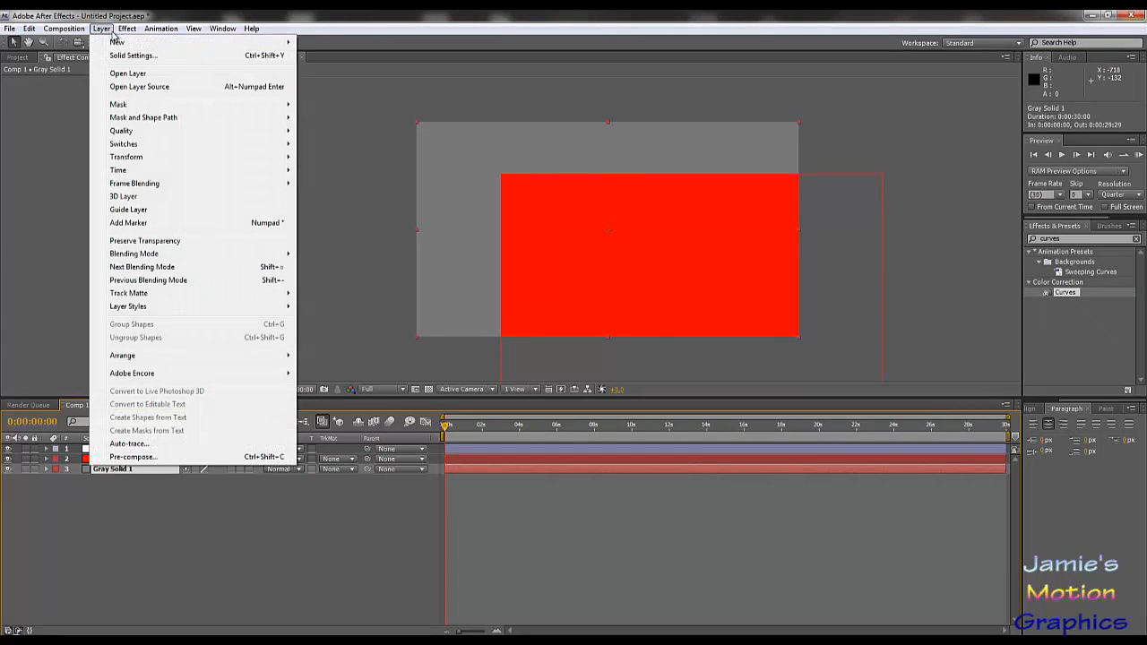
click(121, 54)
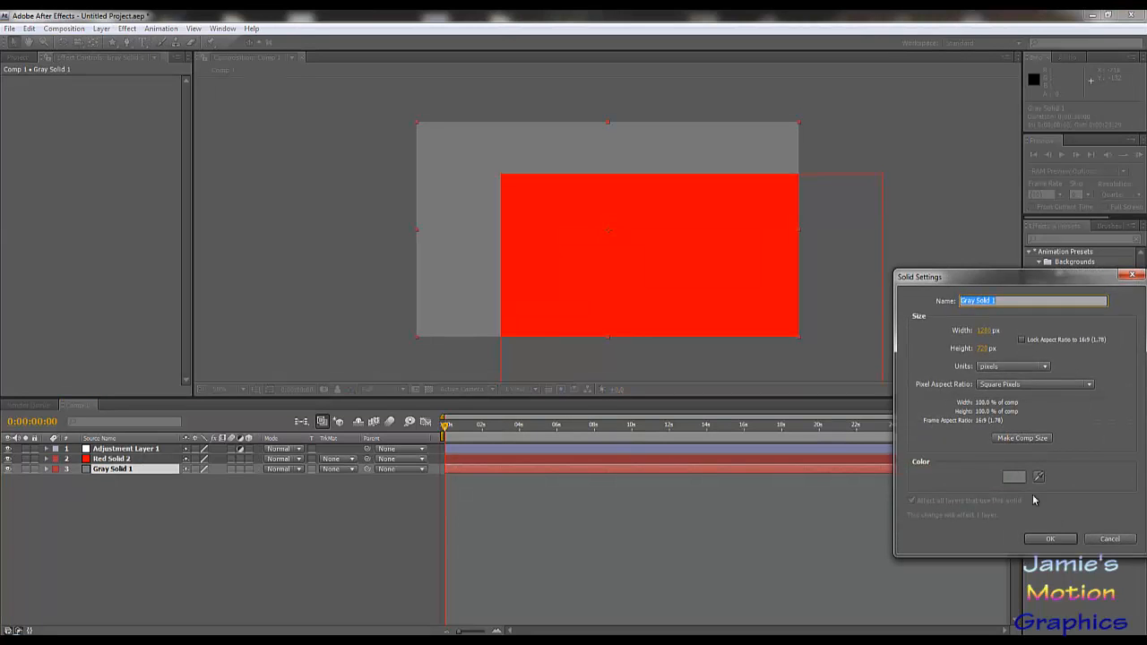
click(1013, 477)
click(454, 474)
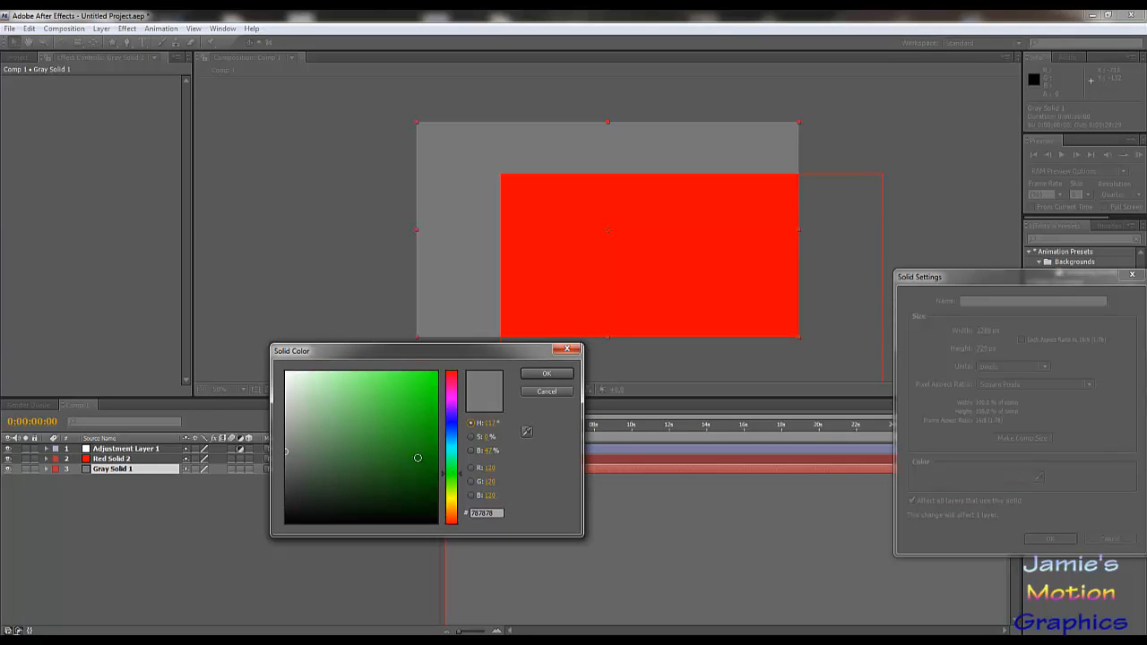
click(436, 411)
click(562, 375)
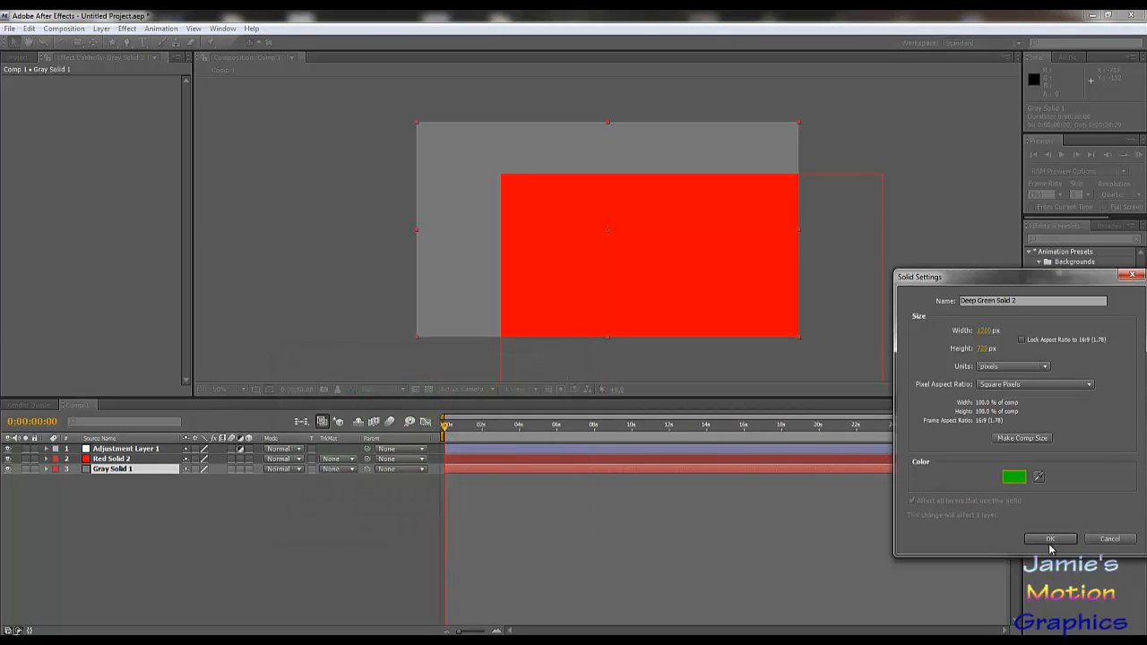
click(1050, 538)
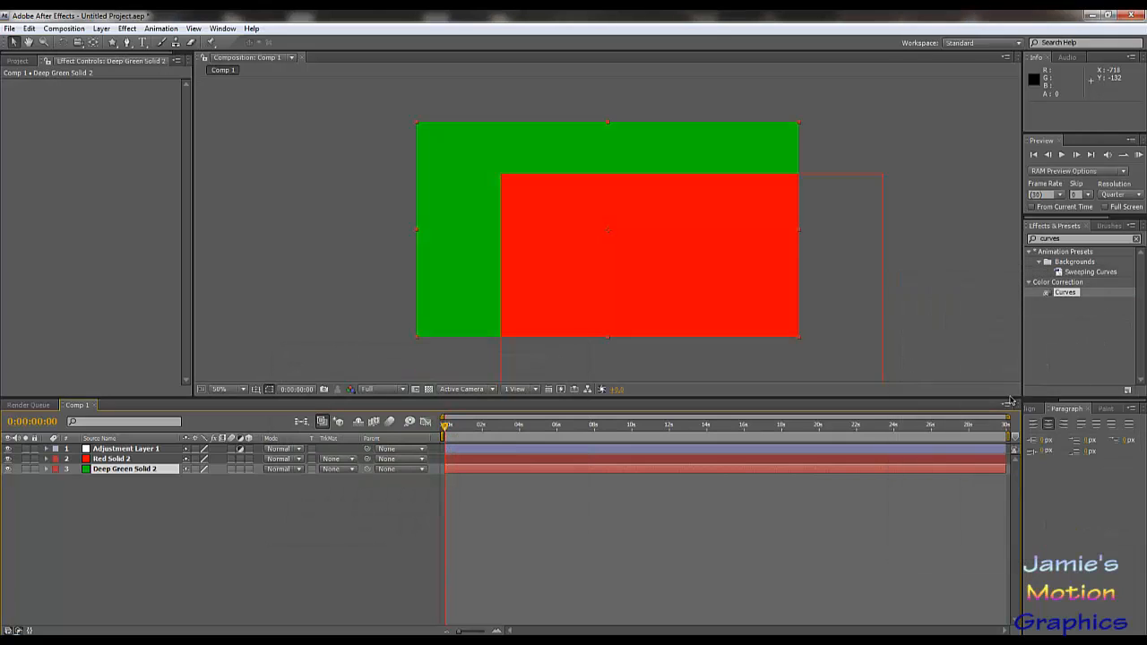
Step: Search the effects for "tint" and apply the Tint effect to Adjustment Layer 1
click(1075, 238)
text(tint)
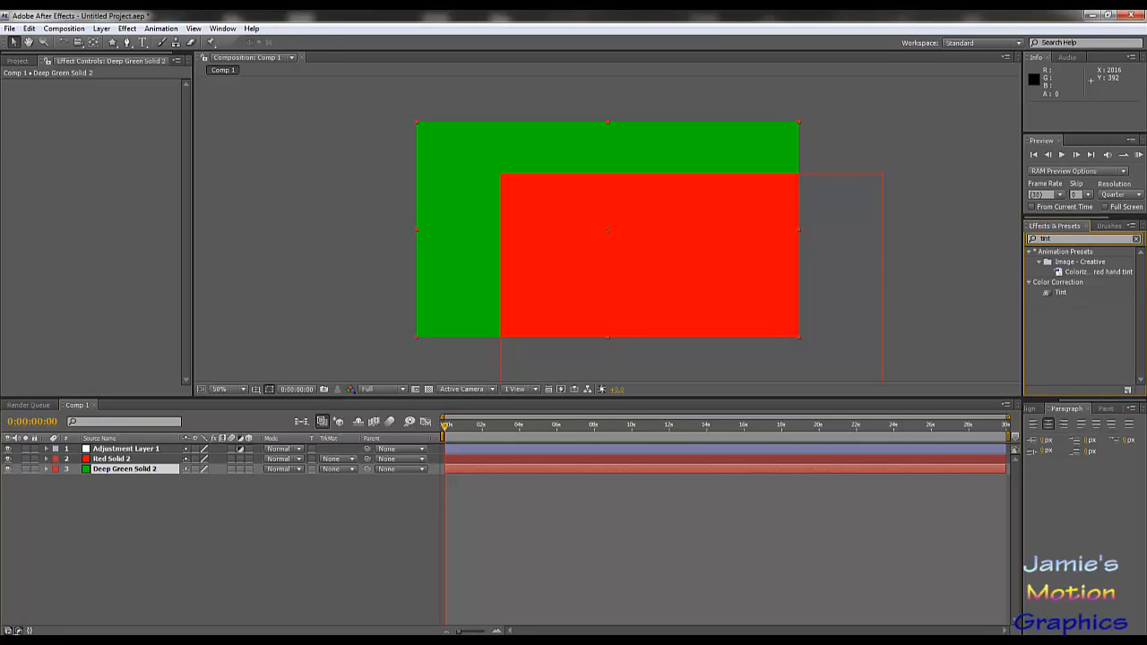
drag(1060, 292, 175, 67)
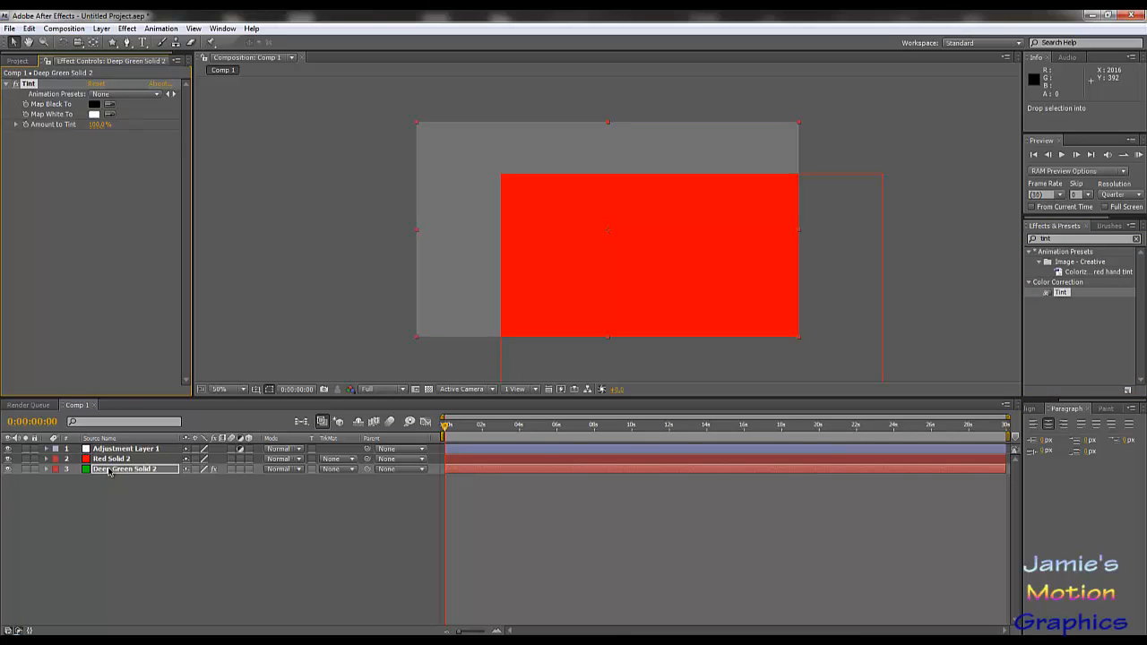
key(ctrl+z)
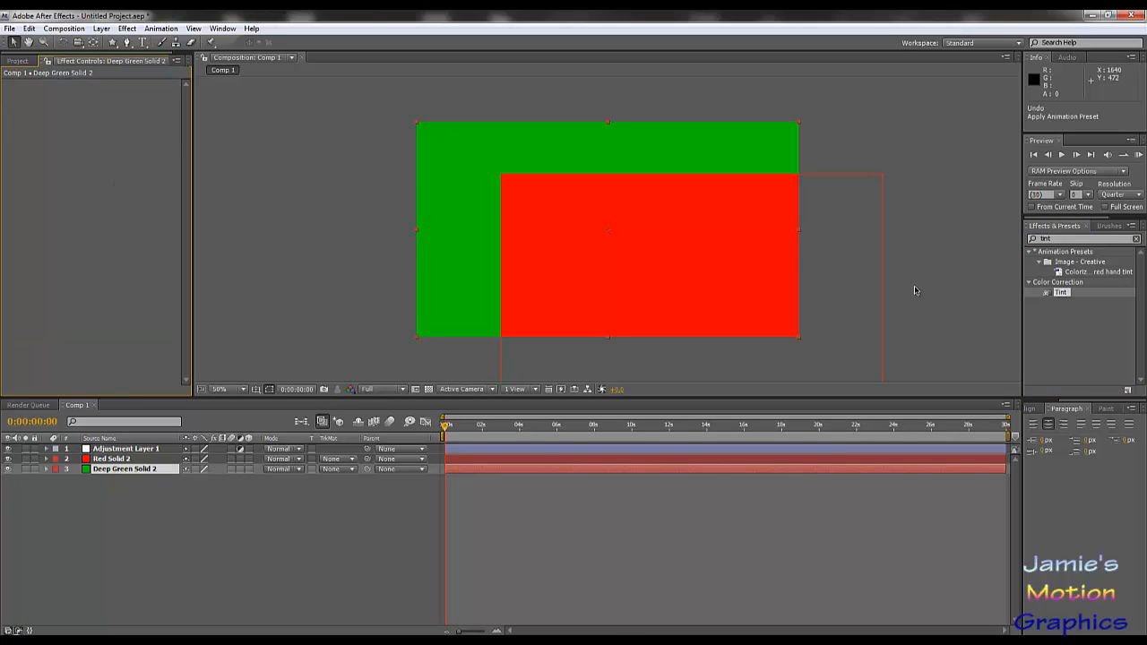
drag(1072, 294, 108, 450)
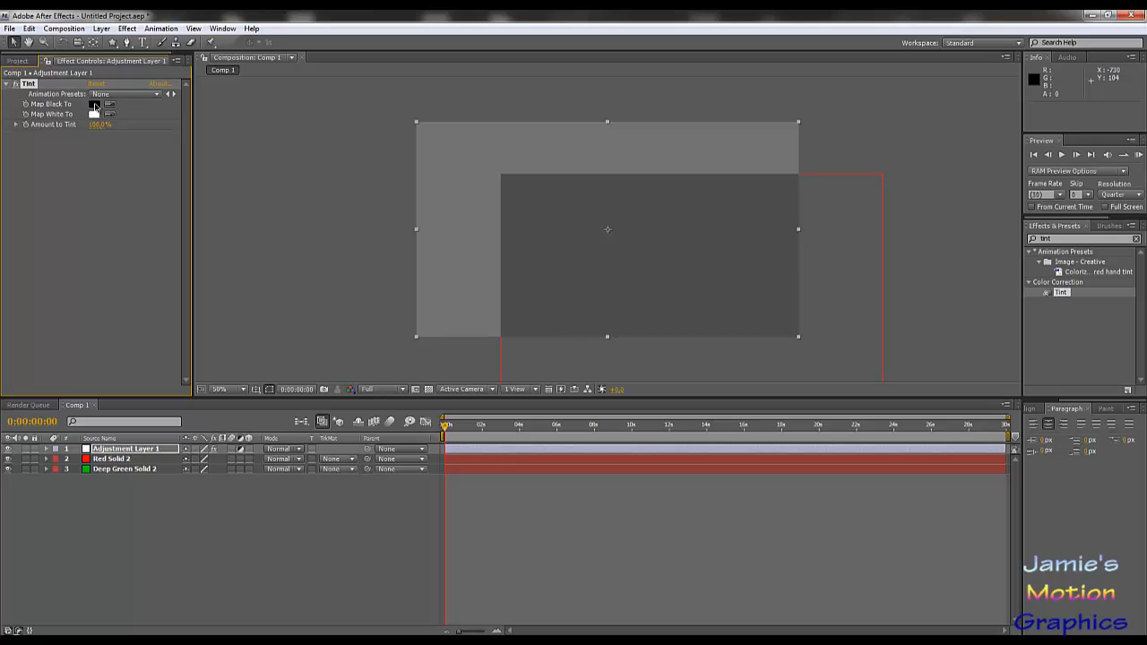
Step: Set the Tint effect's Map Black To color to pure blue (0000FF), trying several blue shades first
click(95, 106)
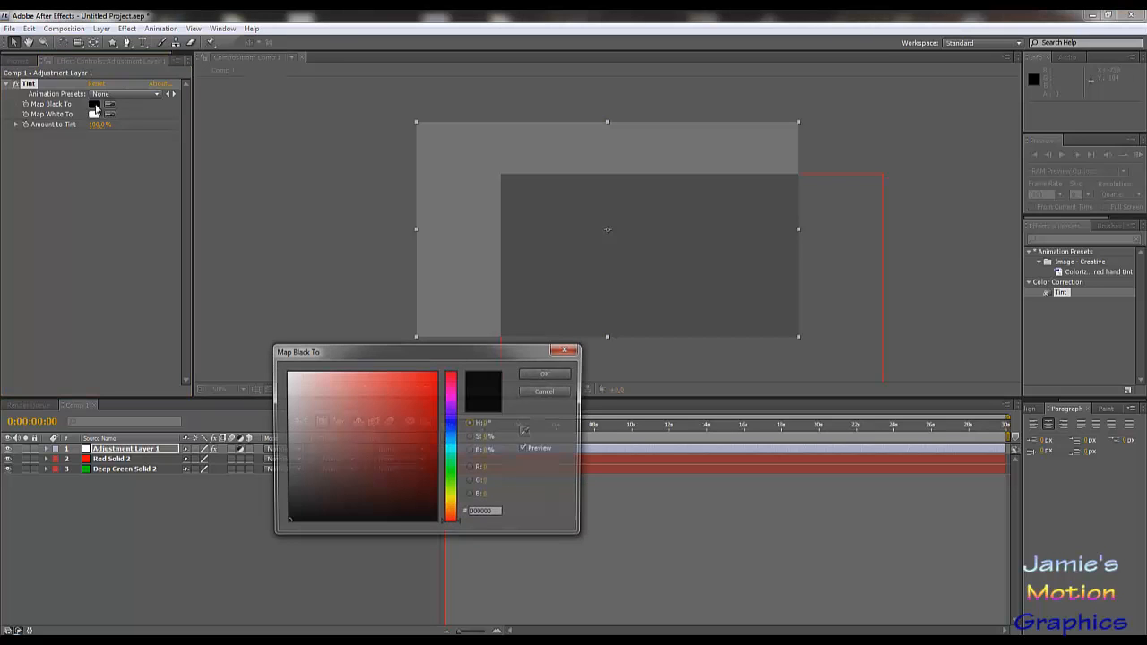
drag(397, 410, 437, 370)
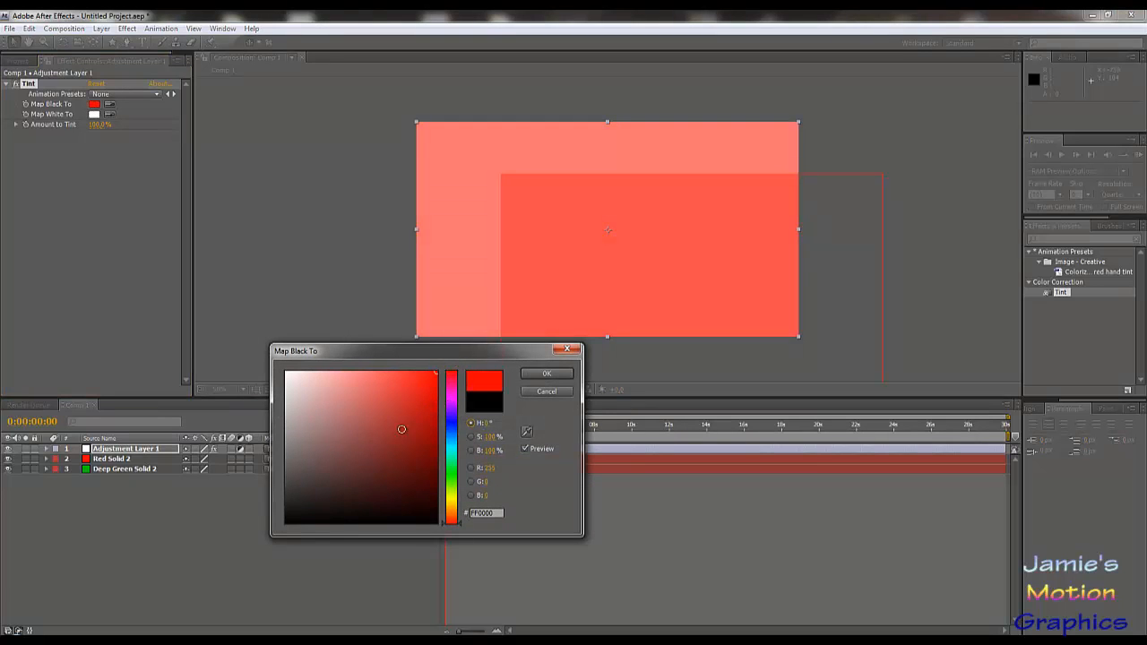
click(452, 422)
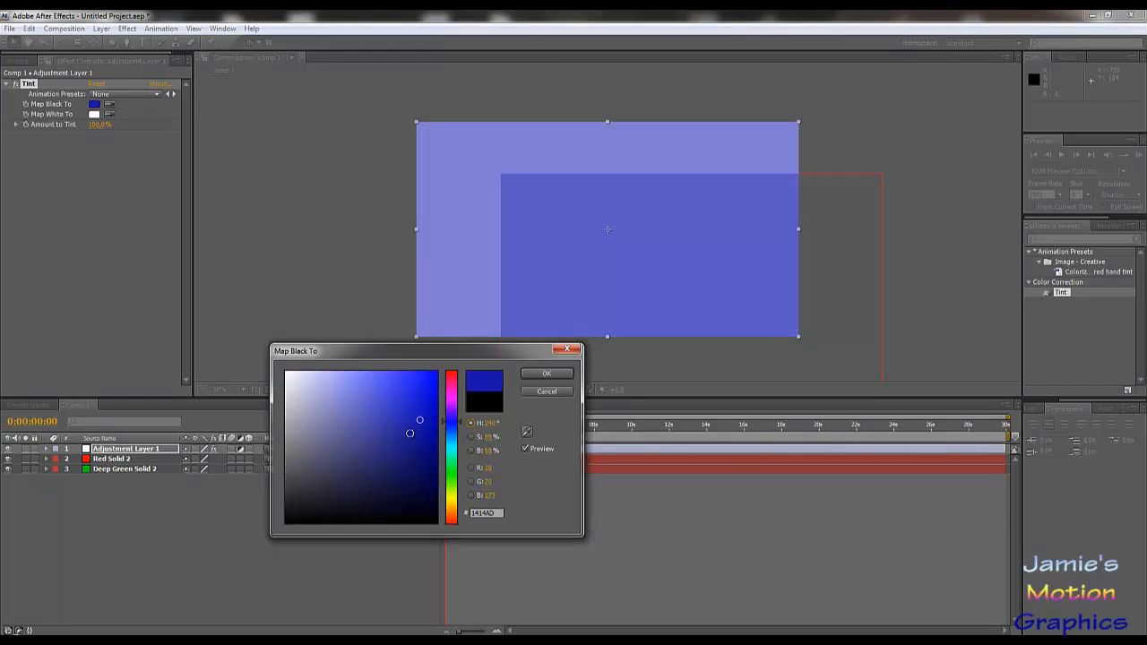
click(375, 400)
click(344, 446)
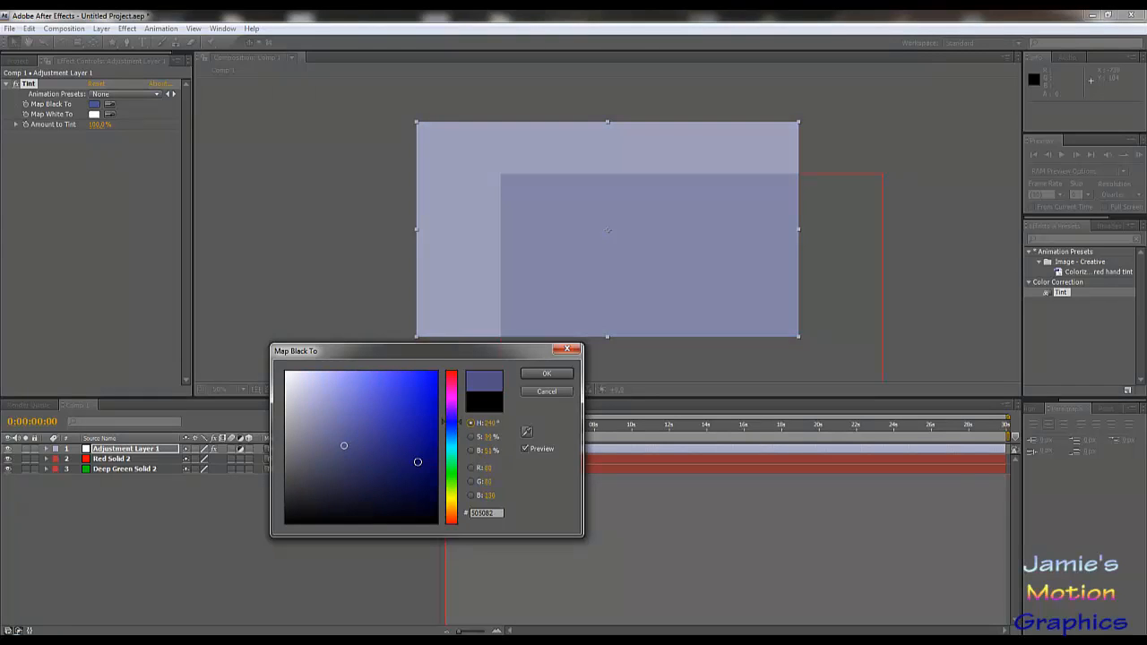
click(418, 463)
drag(417, 396, 503, 345)
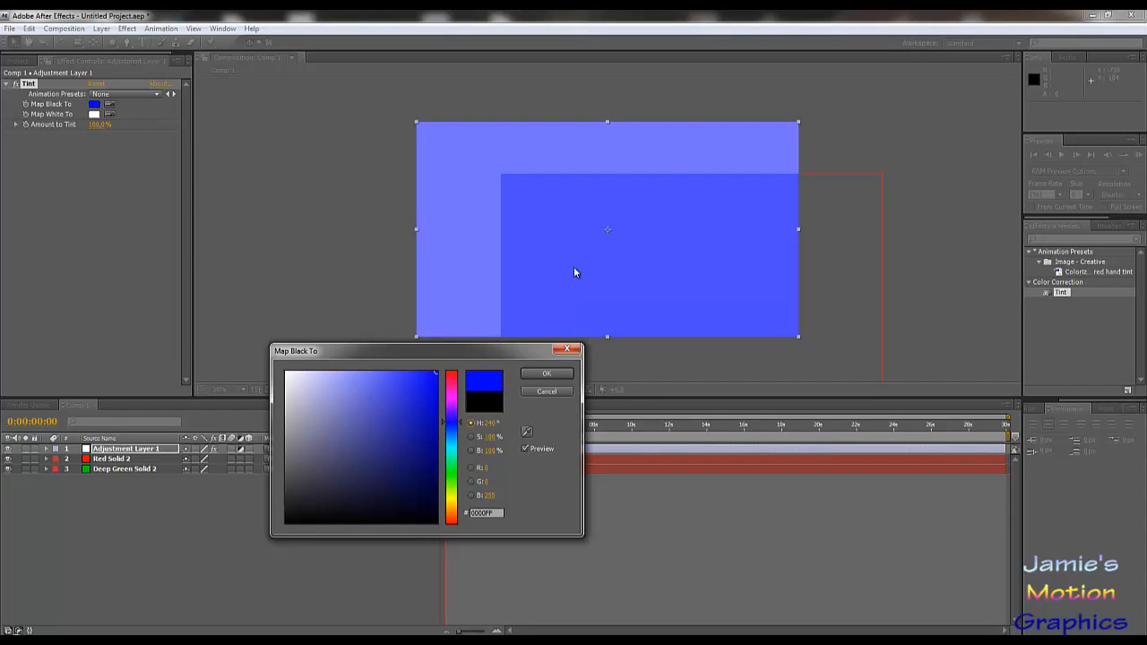
click(541, 374)
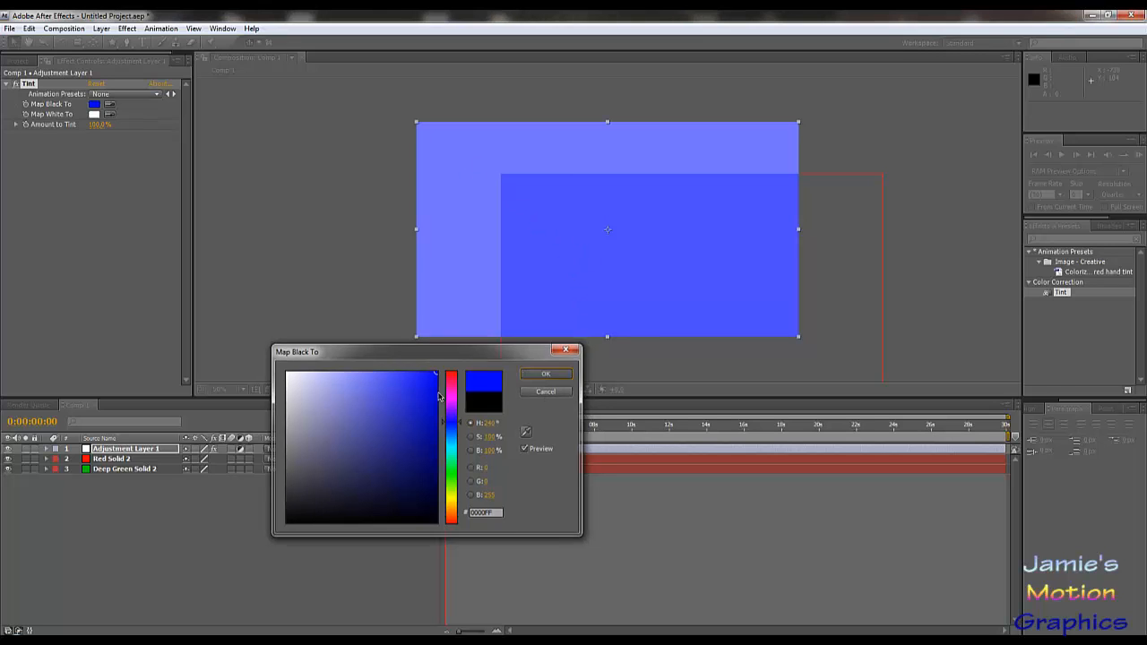
Step: Hide and show Adjustment Layer 1 to compare the tint, and set Map Black To to black (000000)
click(9, 449)
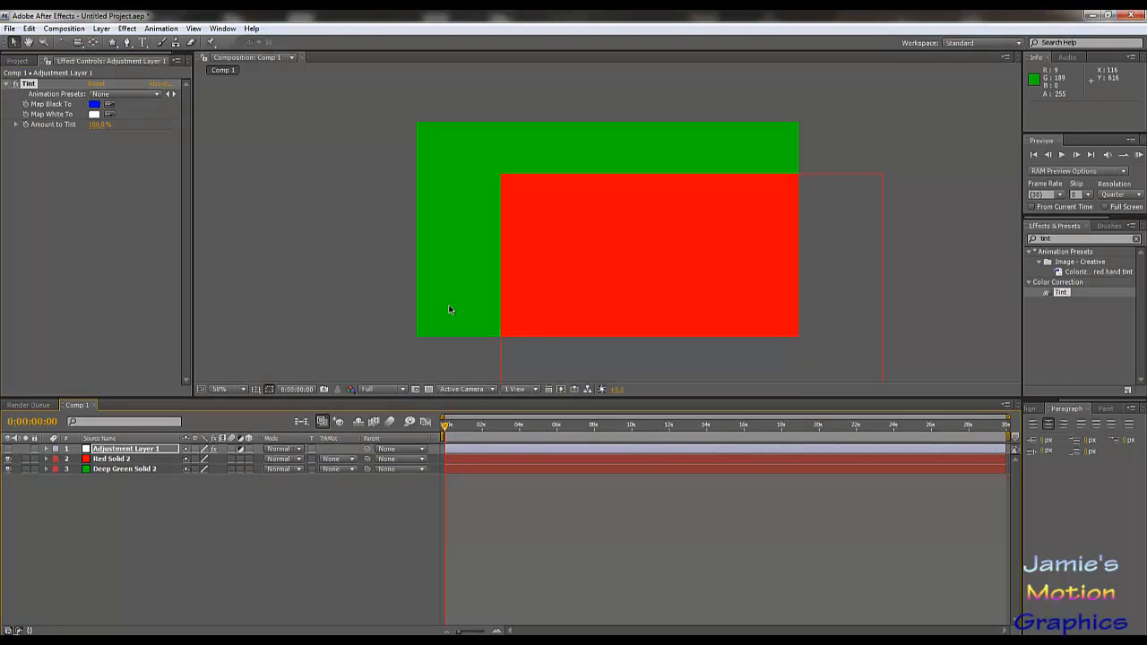
click(9, 449)
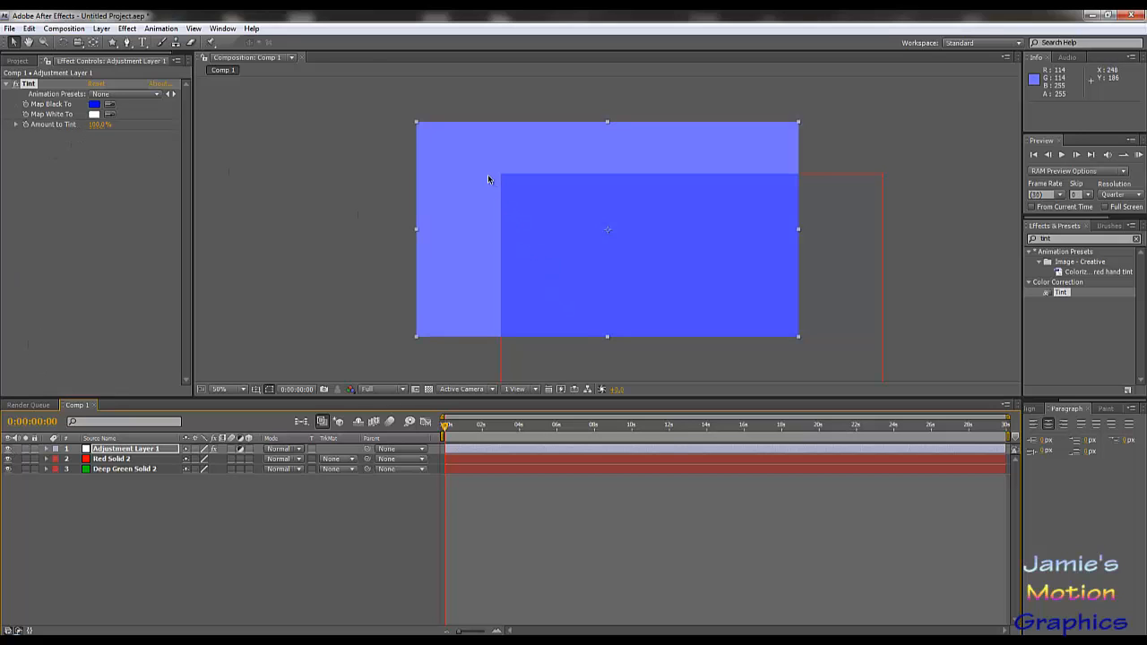
click(94, 105)
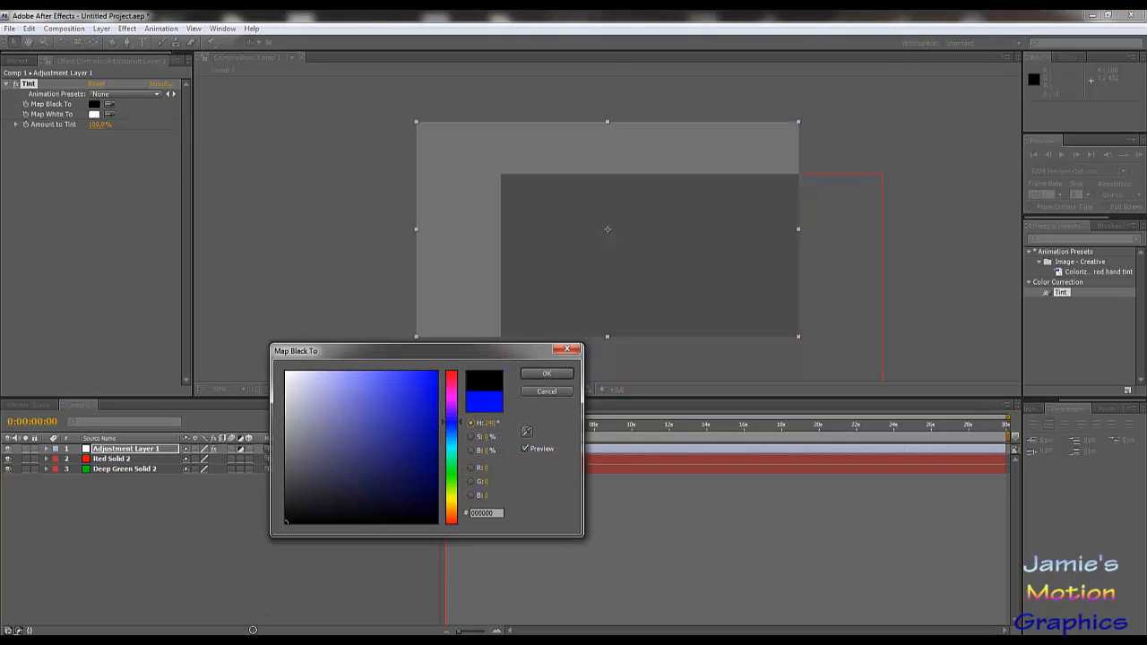
click(546, 373)
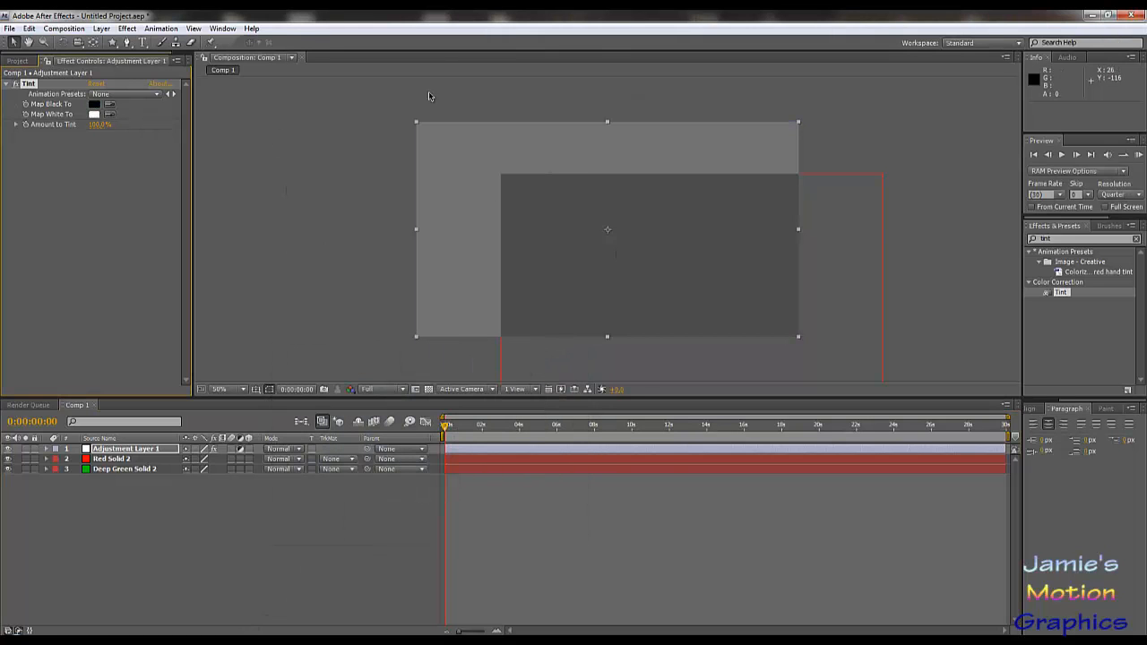
Step: Undo the Tint effect and both solid color changes, back to Dark Gray Solid 1 and Gray Solid 1
click(115, 460)
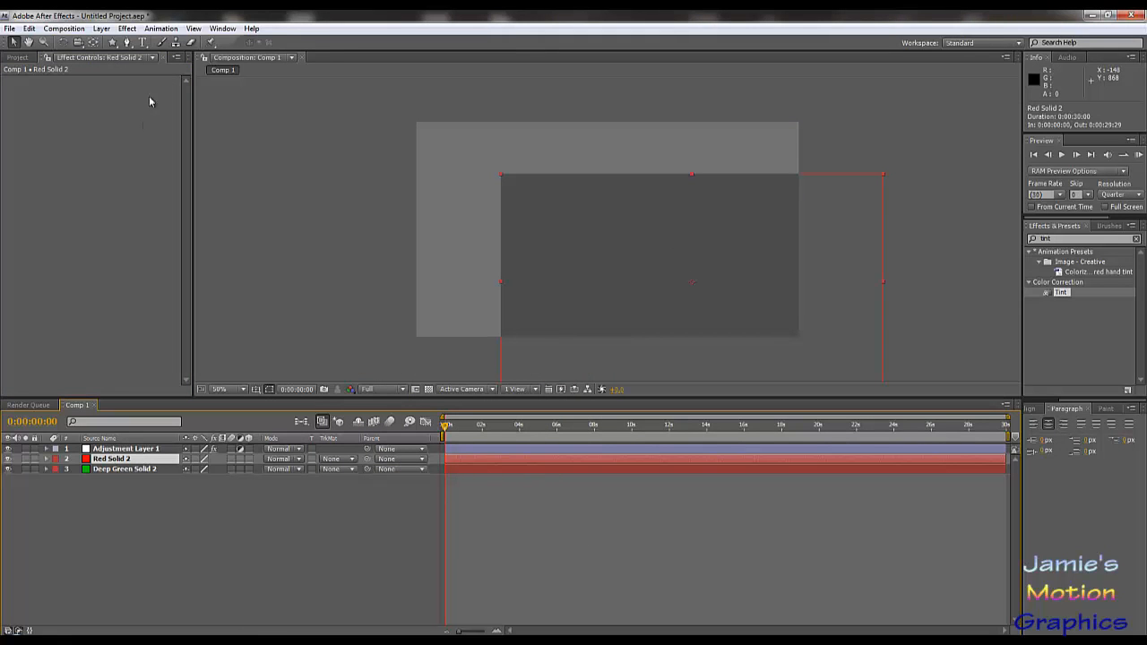
click(119, 448)
click(117, 458)
key(ctrl+z)
key(ctrl+z)
key(ctrl+z)
key(ctrl+z)
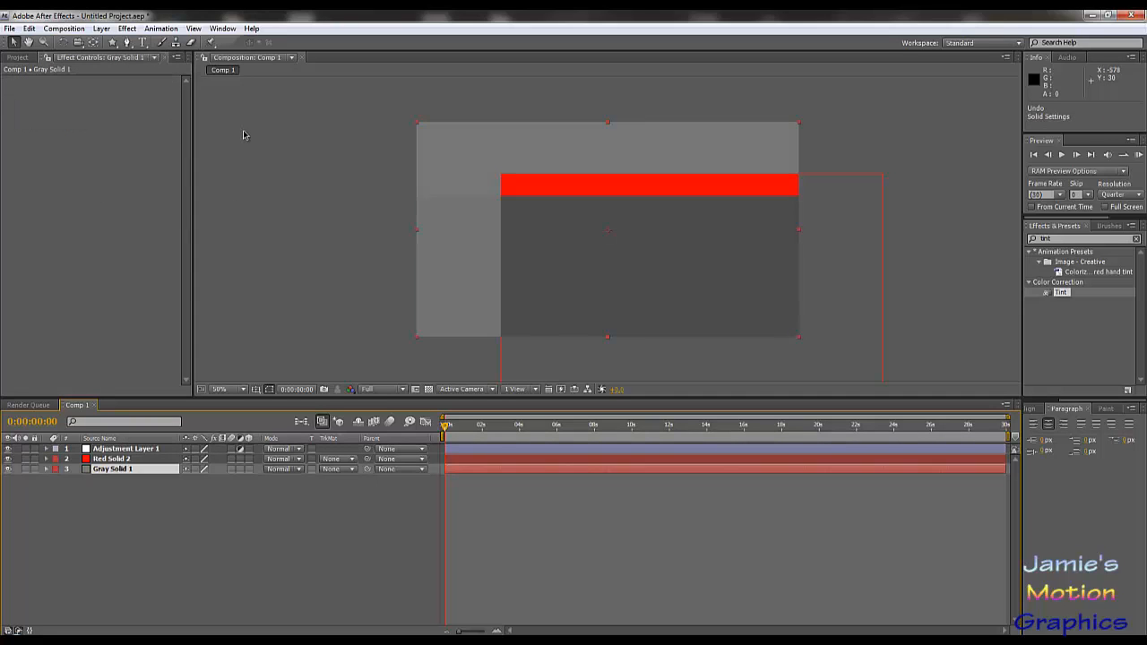
key(ctrl+z)
key(ctrl+z)
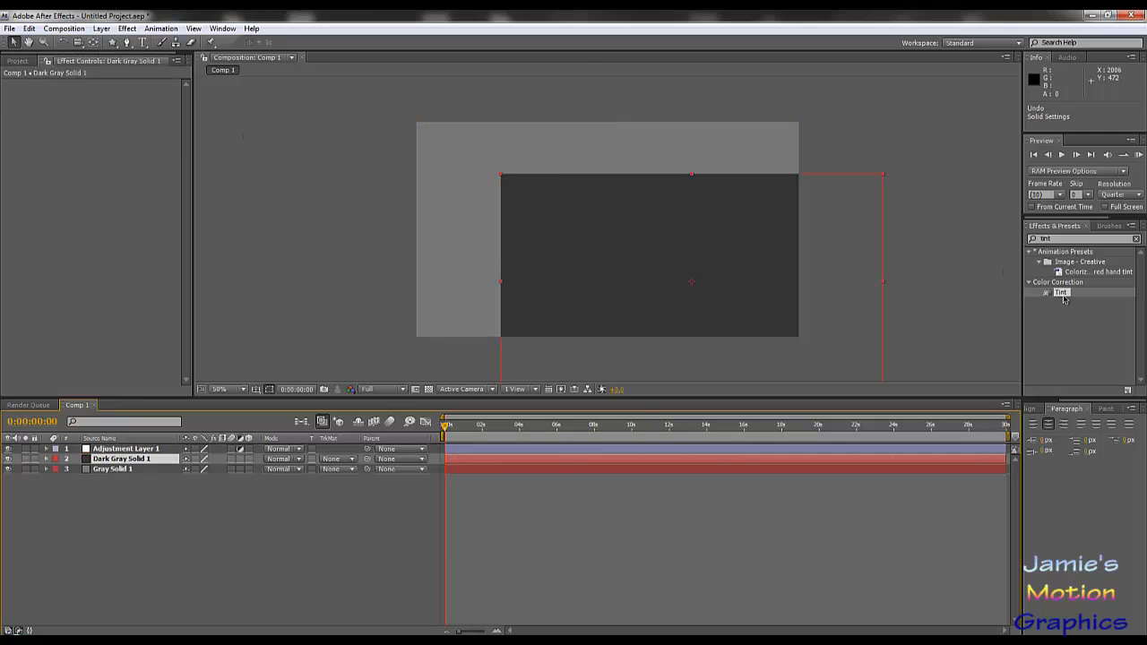
Step: Apply the Tint effect to Adjustment Layer 1 above the two gray solids
drag(1061, 293, 136, 451)
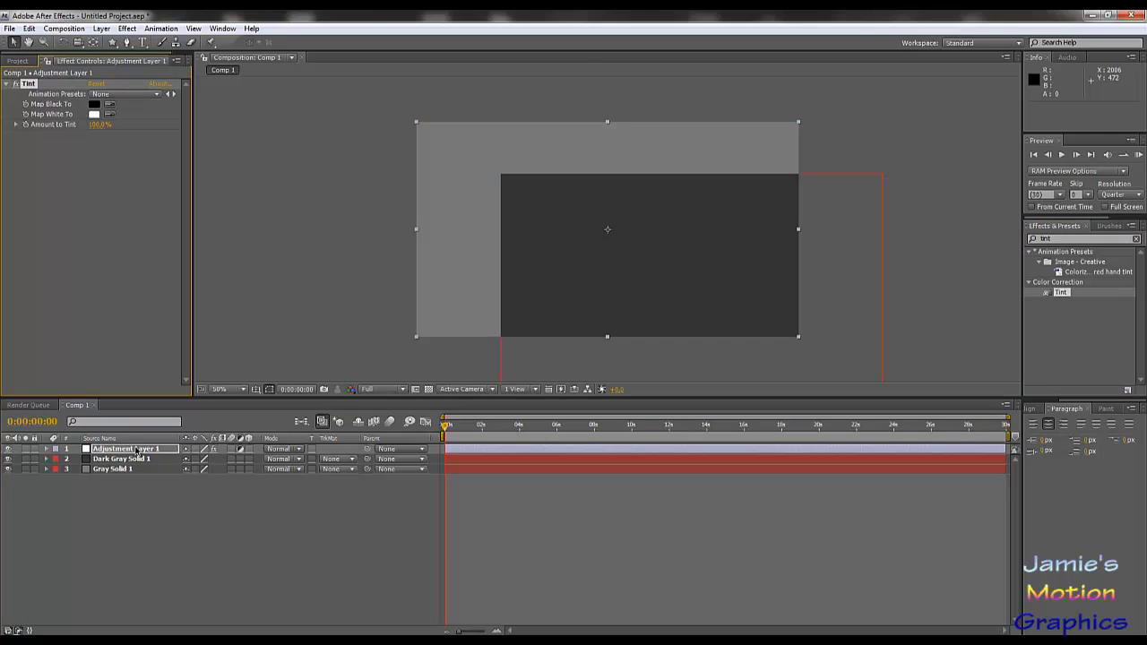
click(98, 215)
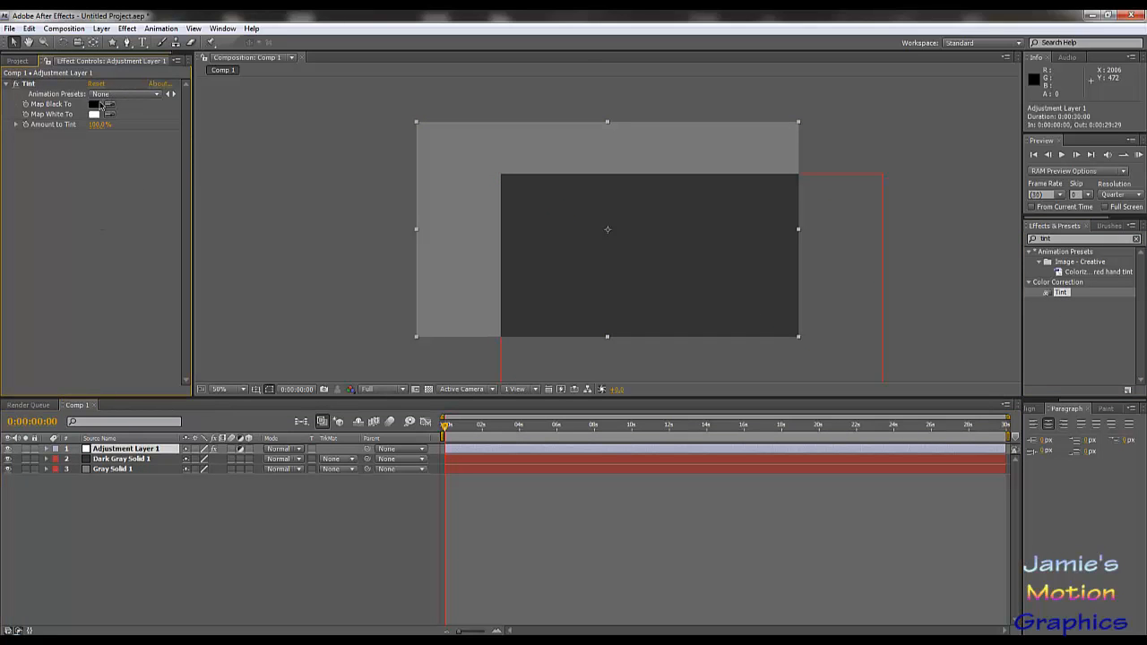
Step: Try red, teal and bright cyan as the Tint effect's Map Black To color, and cancel the color change
click(101, 104)
drag(397, 394, 489, 361)
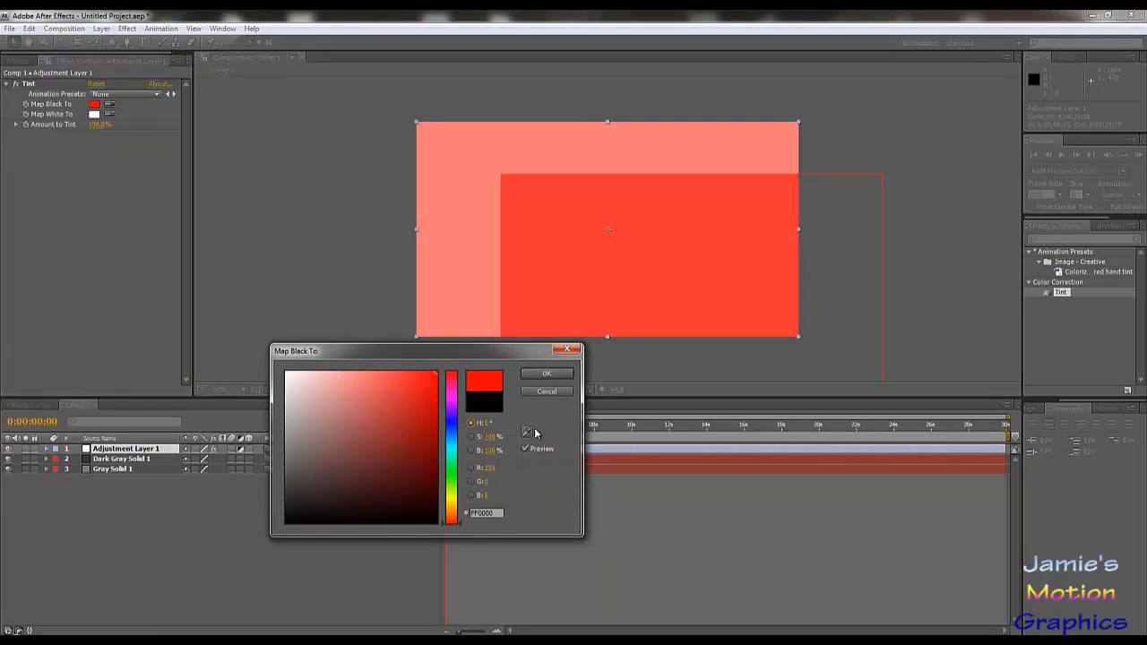
click(455, 436)
mouse_move(411, 431)
mouse_down()
mouse_move(373, 441)
mouse_move(422, 469)
mouse_up()
click(453, 450)
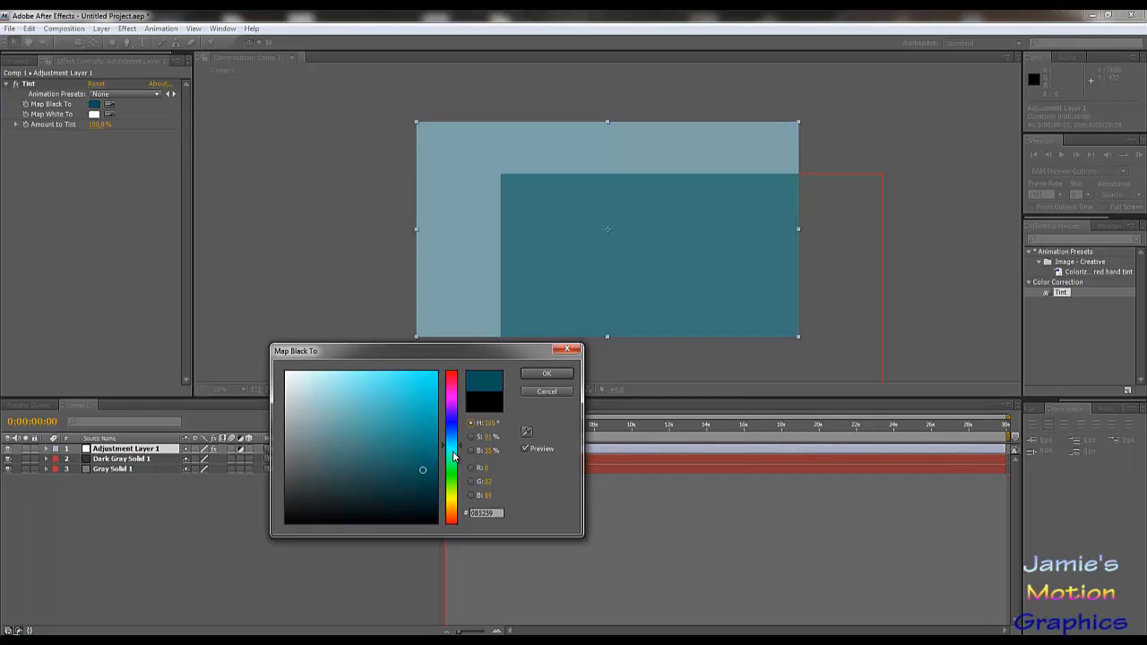
click(453, 452)
click(410, 446)
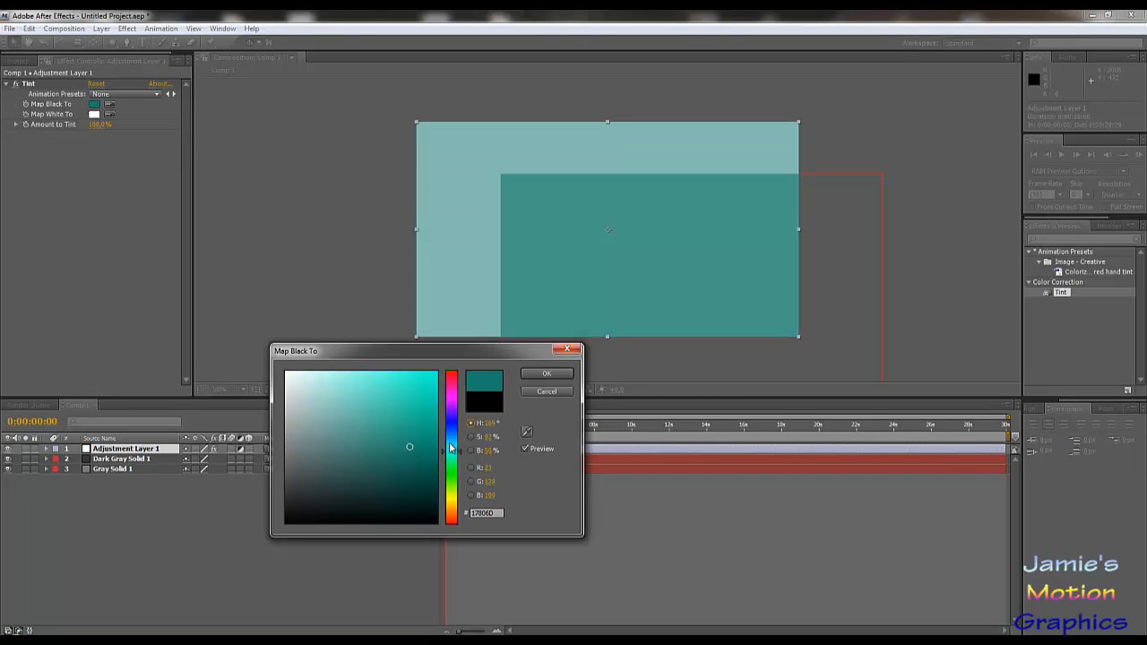
click(450, 446)
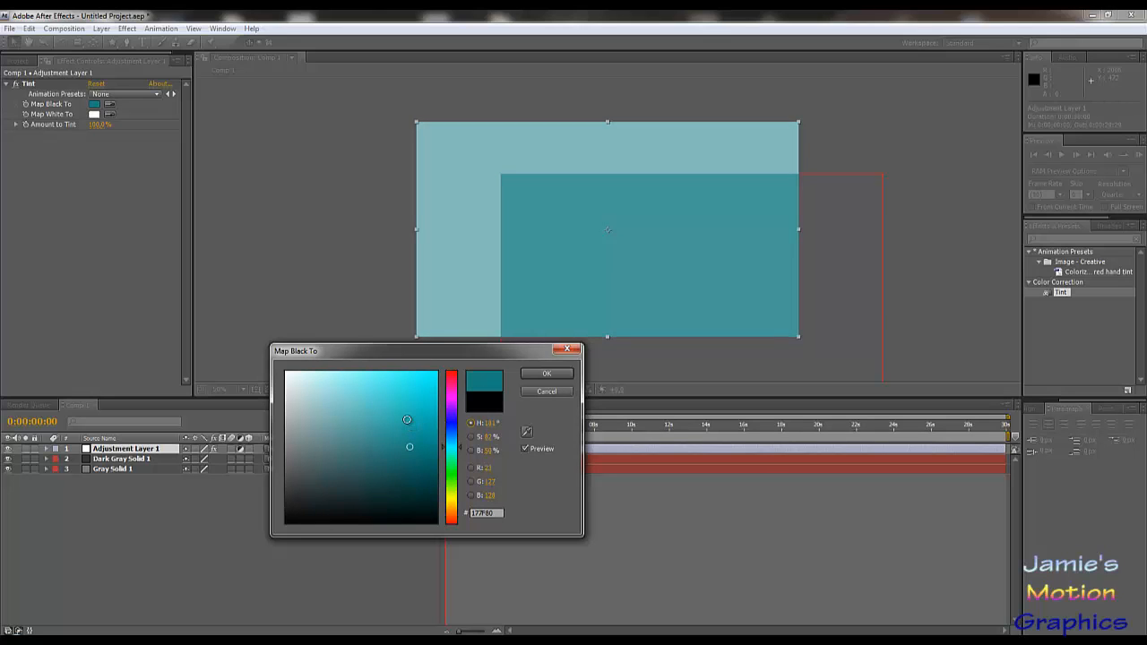
mouse_move(413, 405)
mouse_down()
mouse_move(434, 372)
mouse_move(397, 430)
mouse_move(421, 397)
mouse_move(536, 323)
mouse_up()
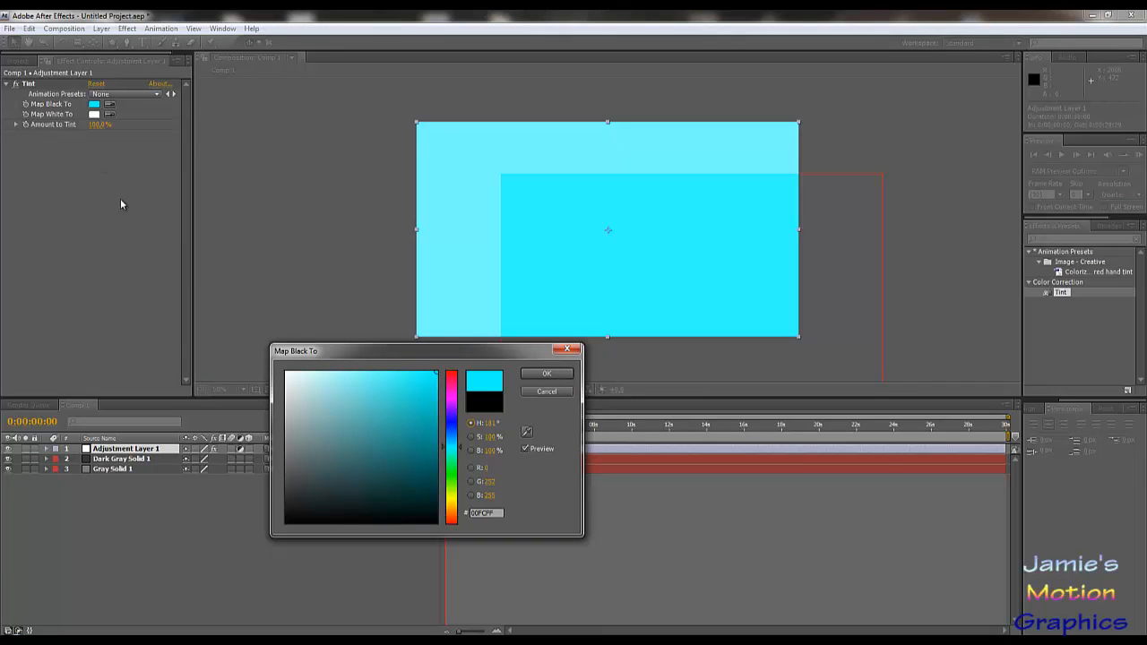
click(544, 392)
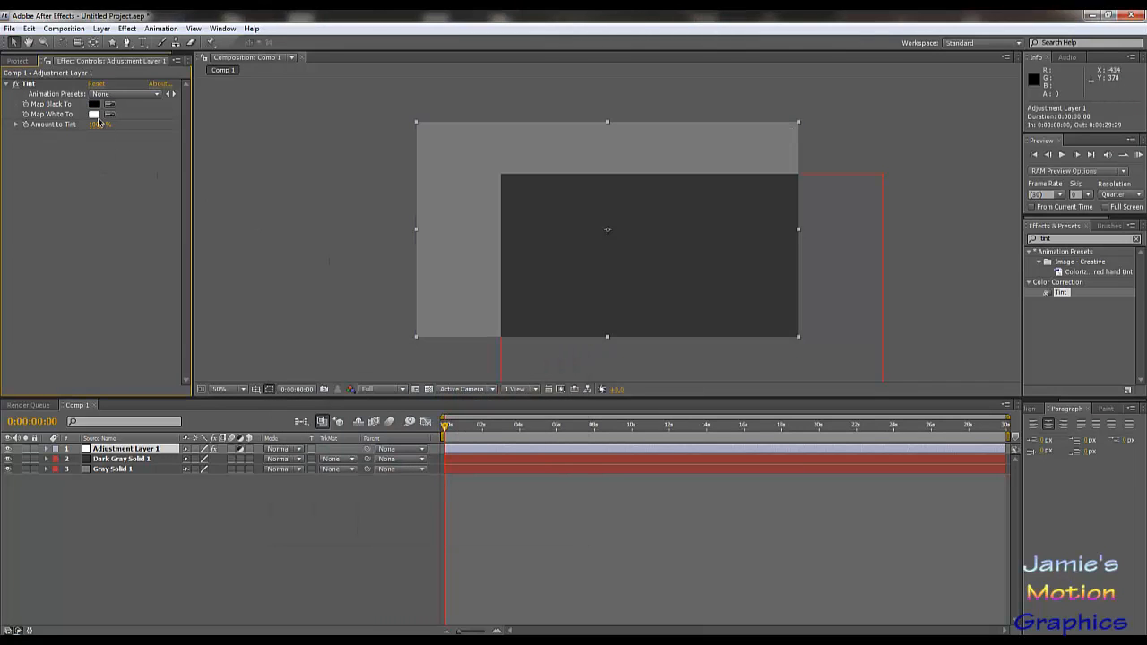
Step: Set the Tint effect's Map Black To color to pure red (FF0000)
click(96, 107)
drag(381, 407, 438, 371)
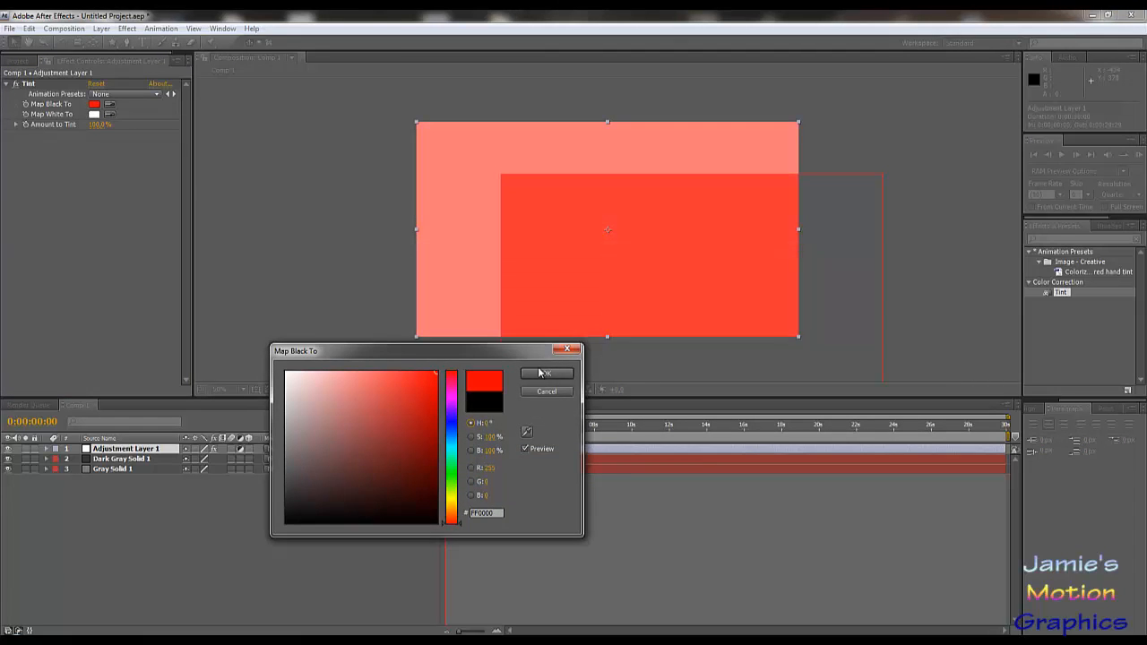
click(544, 374)
Step: Try purple, teal, several greens and blue as the Tint effect's Map White To color, and cancel the color change
click(94, 114)
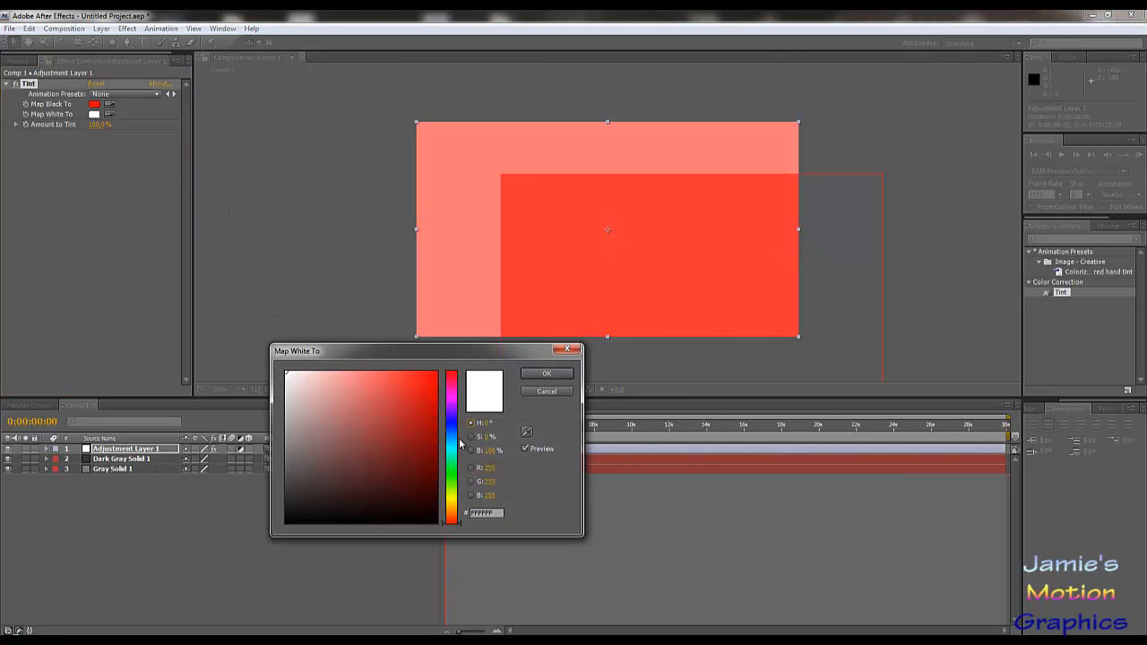
click(453, 406)
click(422, 412)
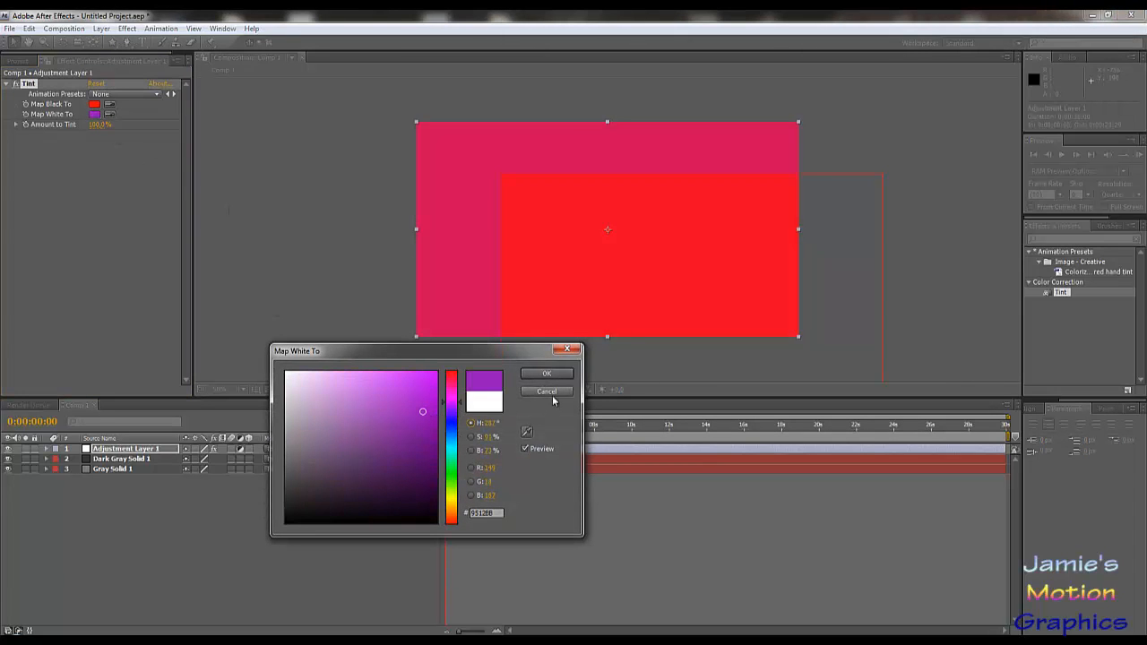
click(451, 448)
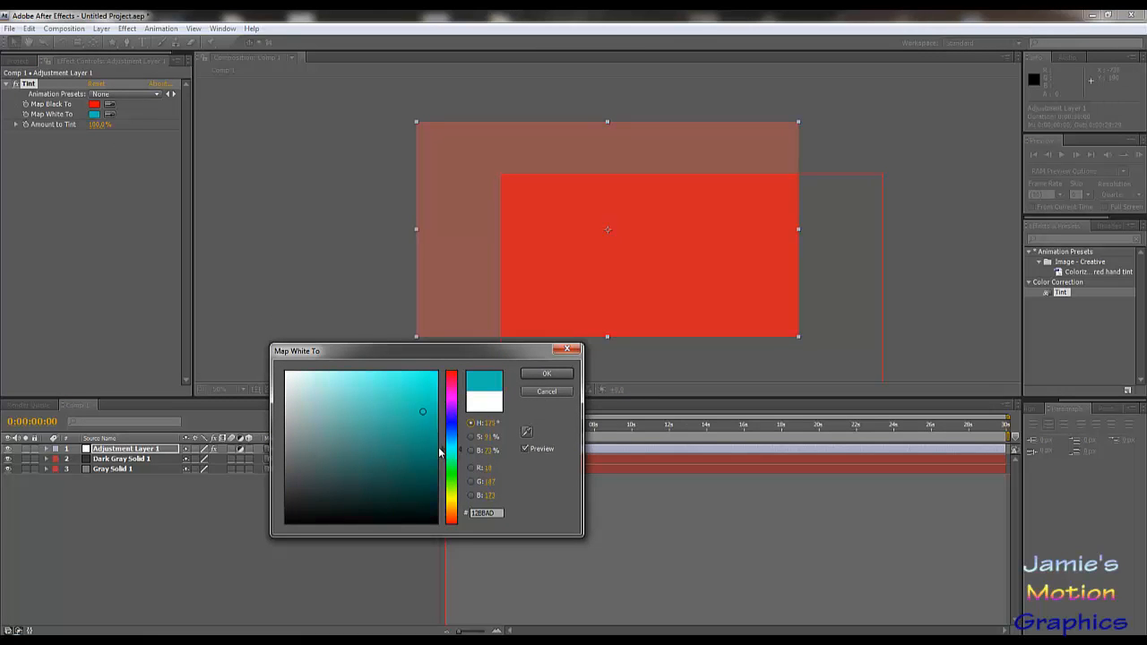
click(453, 479)
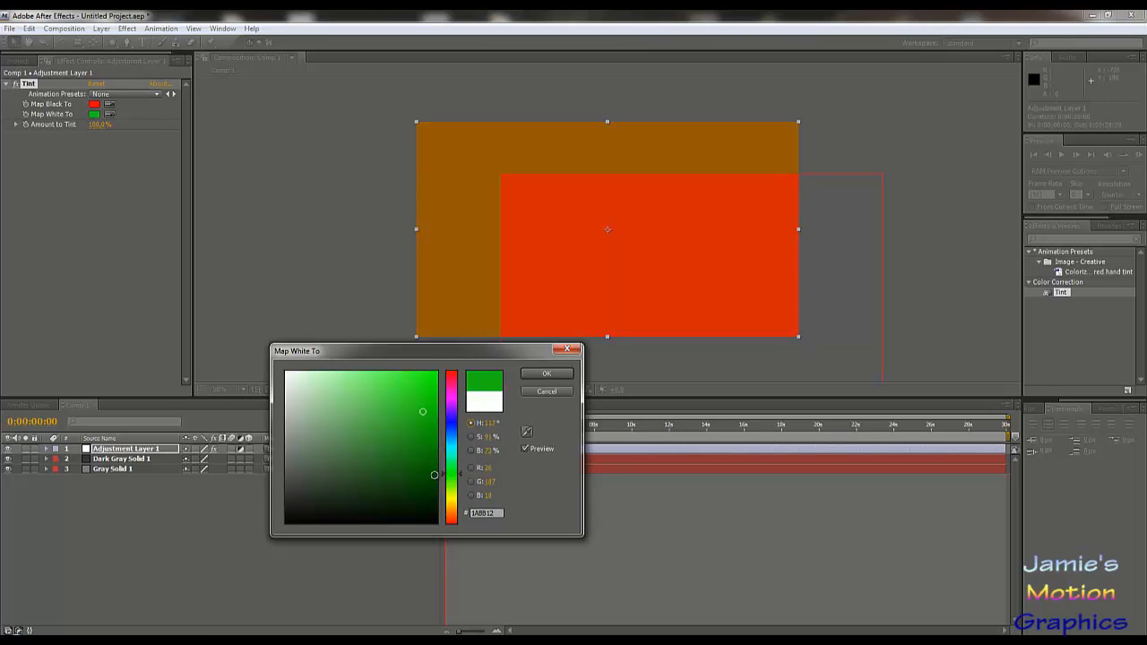
click(429, 474)
drag(429, 475, 434, 502)
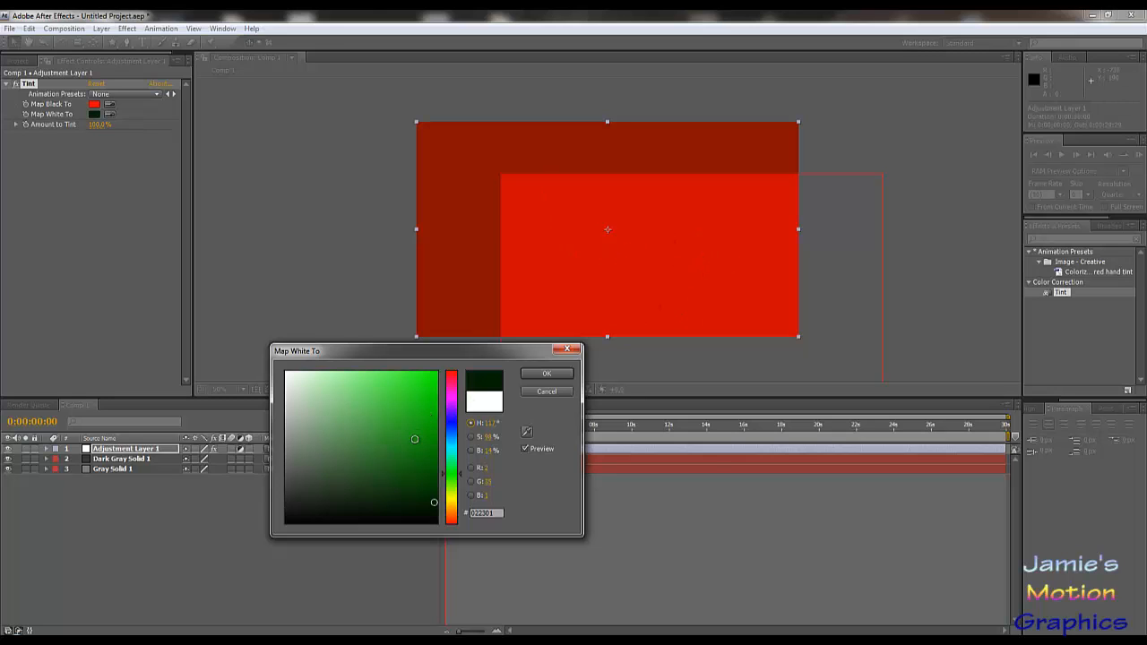
drag(415, 436, 370, 451)
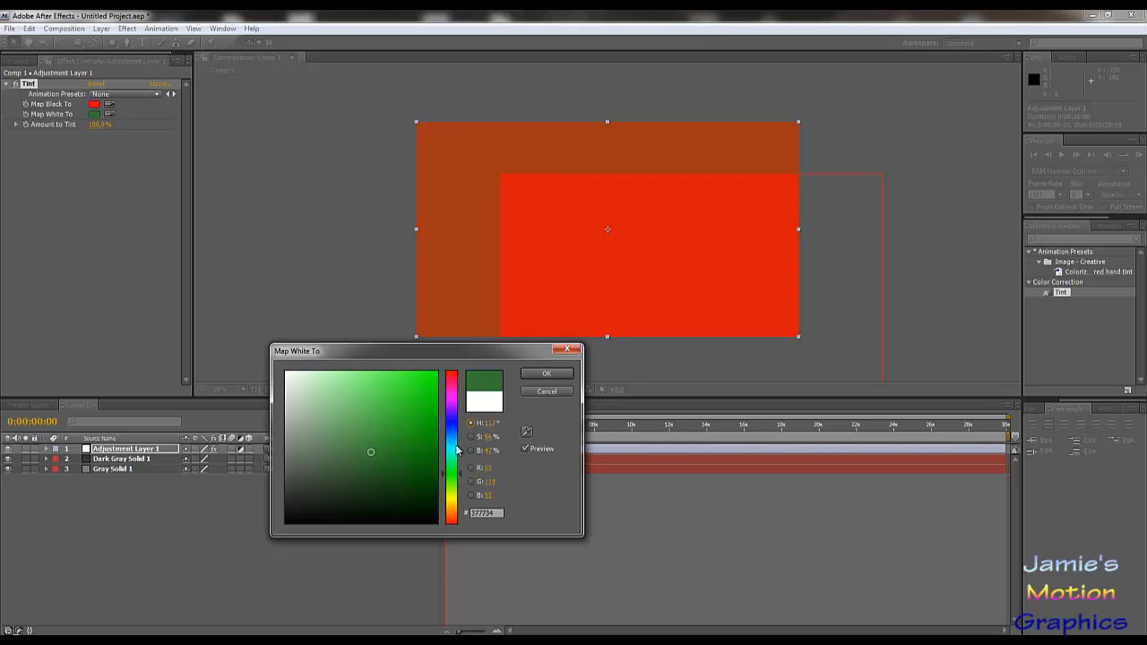
click(452, 429)
drag(402, 417, 439, 371)
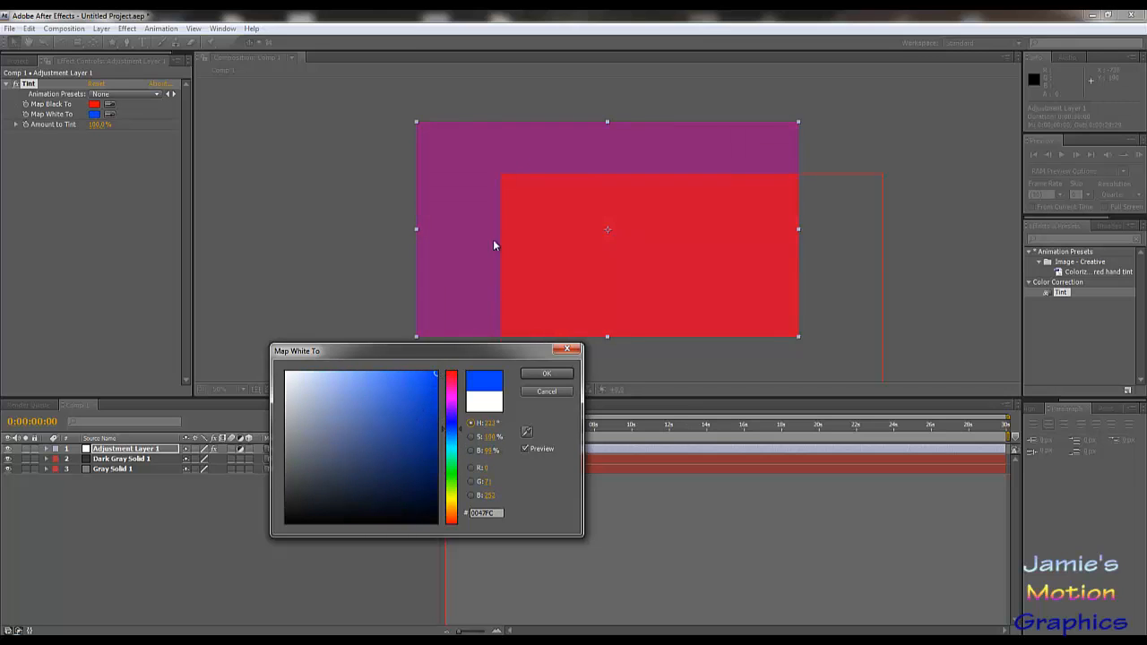
click(453, 426)
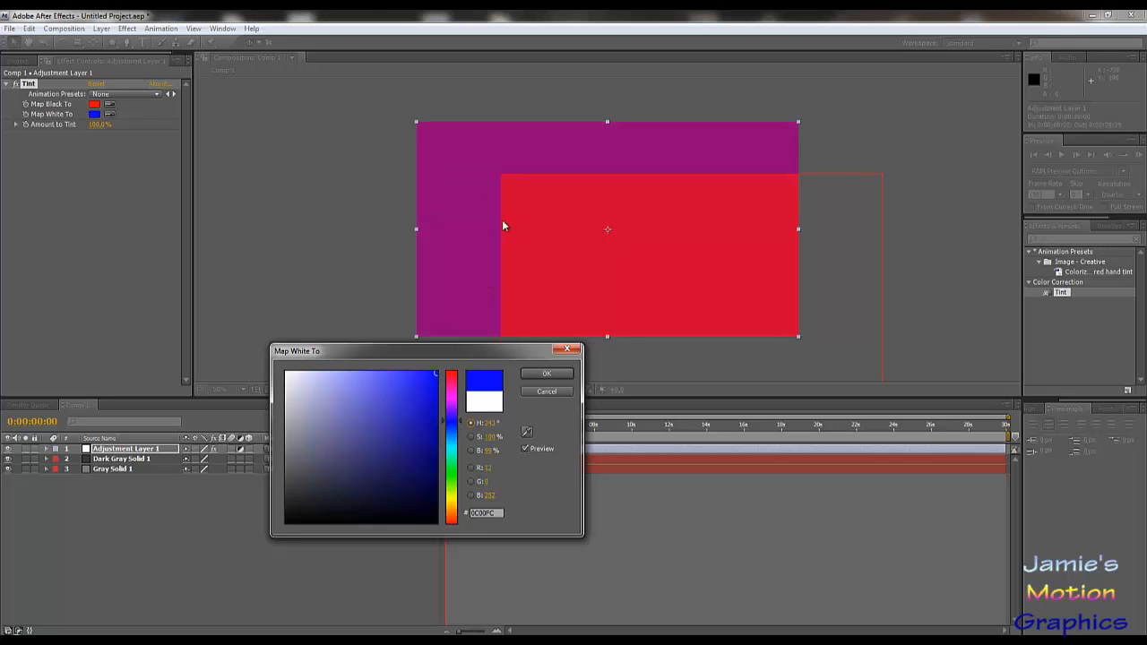
drag(453, 409, 467, 520)
click(546, 392)
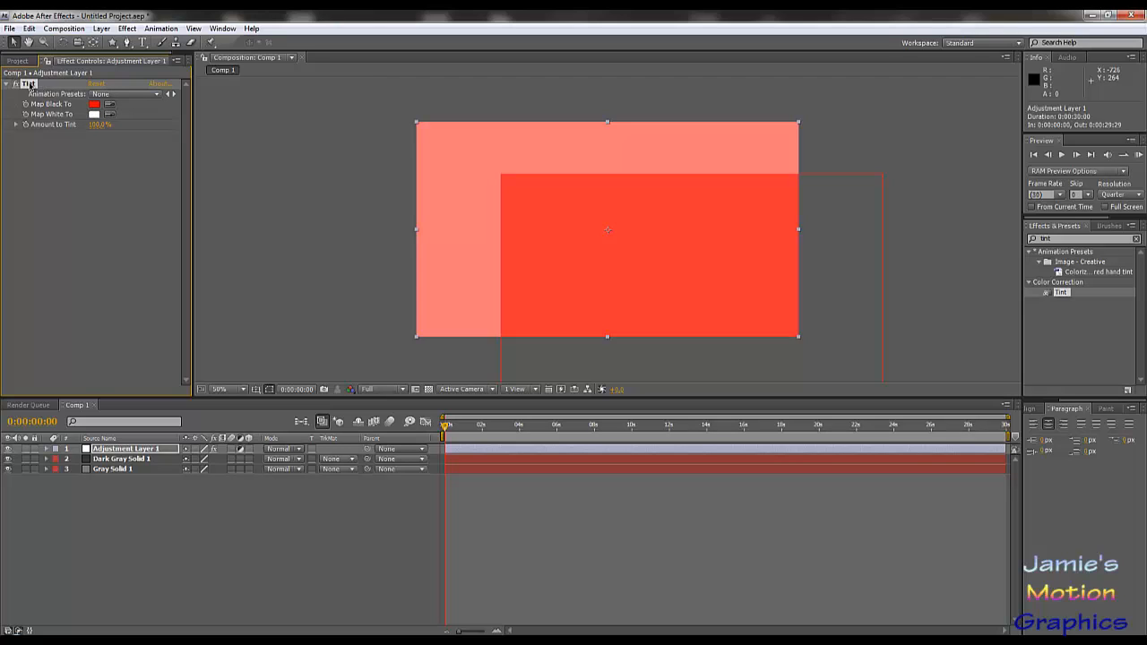
Step: Apply the Curves effect below Tint on Adjustment Layer 1 and bend its RGB curve into an S-shape
click(1056, 238)
text(curve)
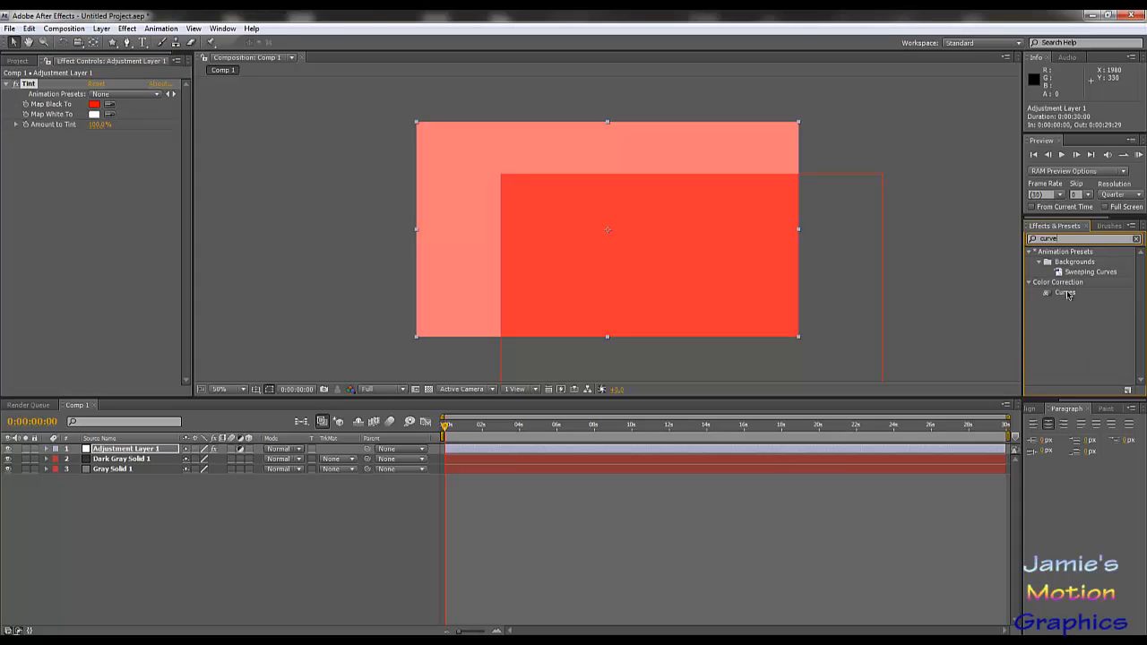
drag(1067, 292, 90, 130)
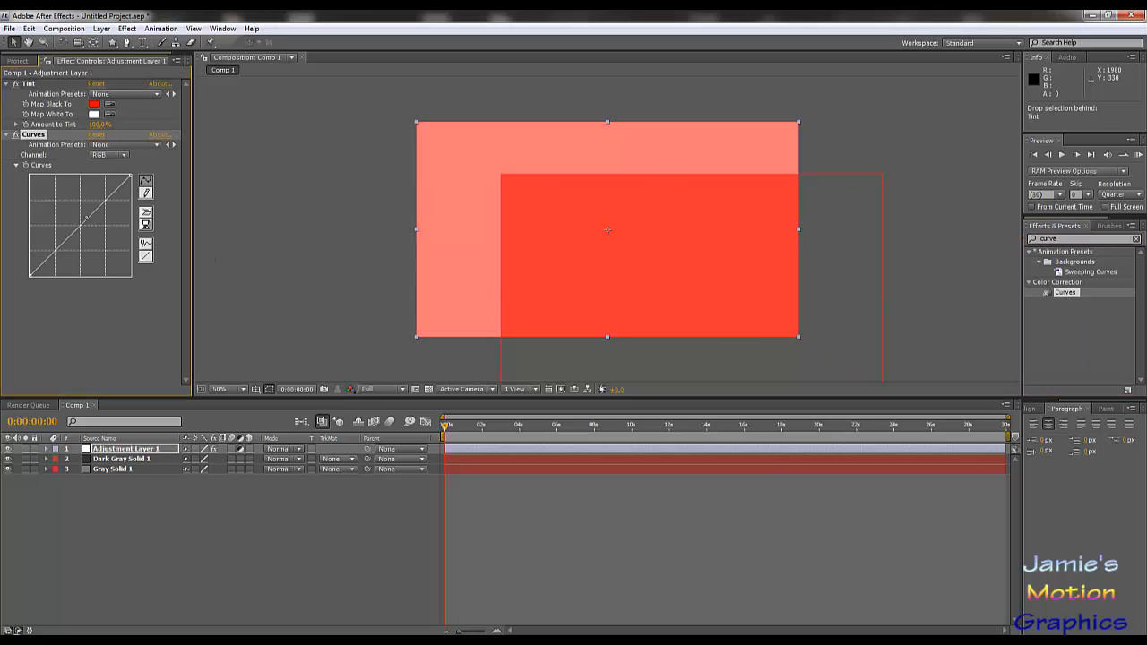
drag(83, 223, 65, 248)
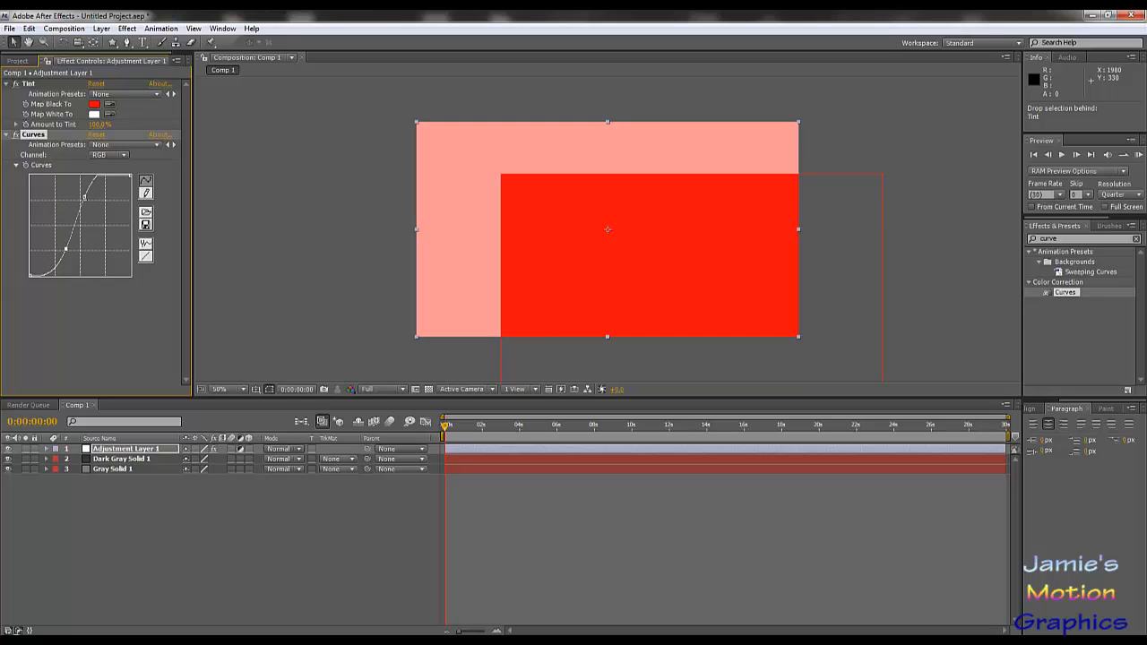
drag(84, 196, 85, 209)
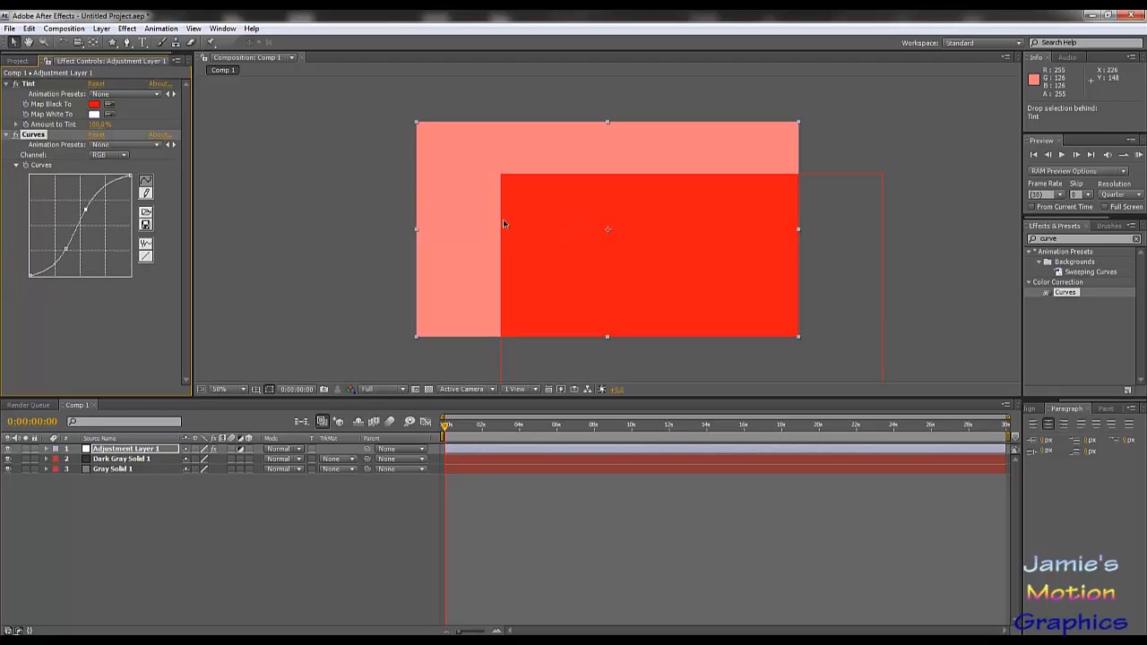
Step: Move the Curves effect above Tint in the effect order and return it below Tint
drag(41, 137, 47, 81)
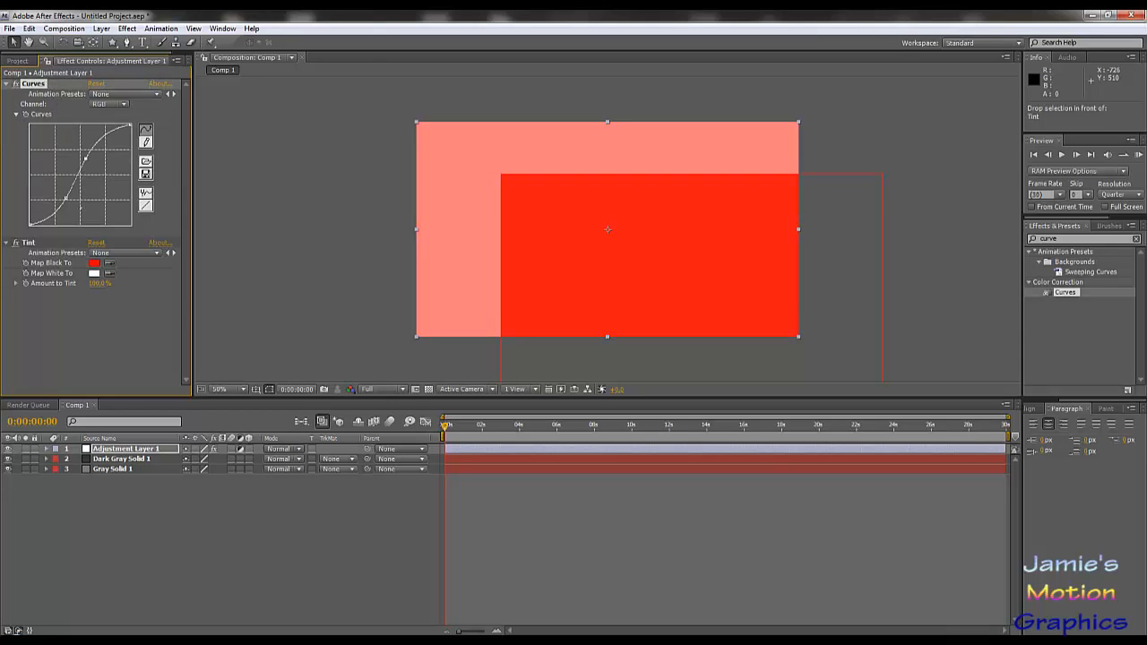
drag(41, 87, 51, 268)
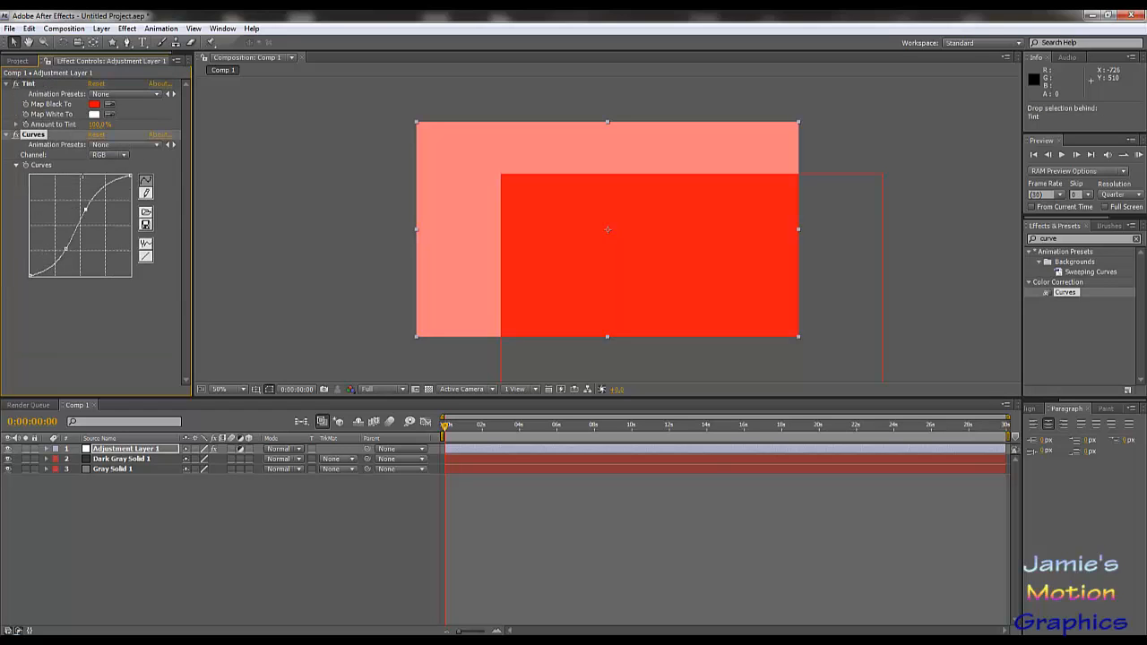
click(118, 155)
click(18, 250)
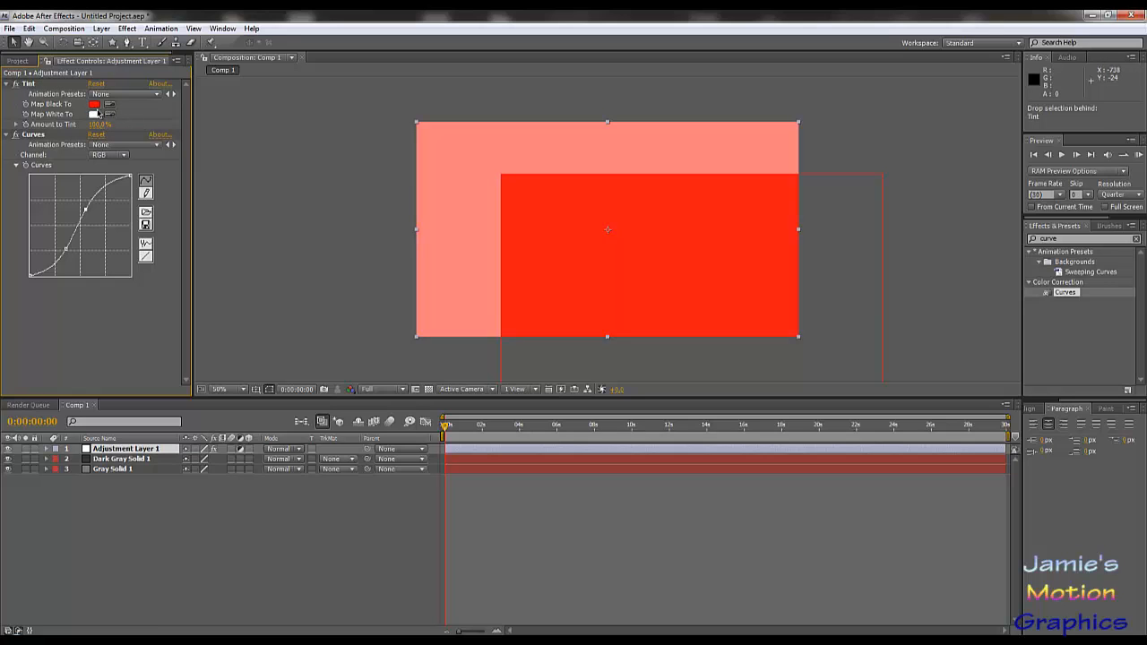
Step: Raise and lower the Red channel curve in the Curves effect, and place Curves above Tint in the effect order
click(120, 161)
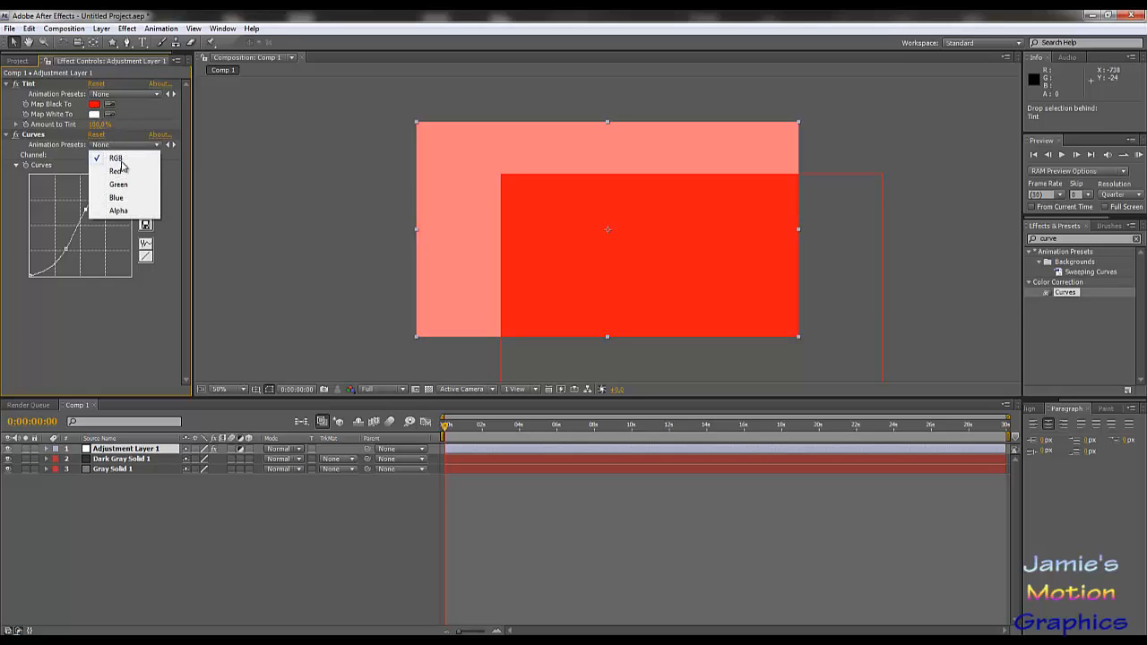
click(112, 169)
drag(92, 214, 59, 212)
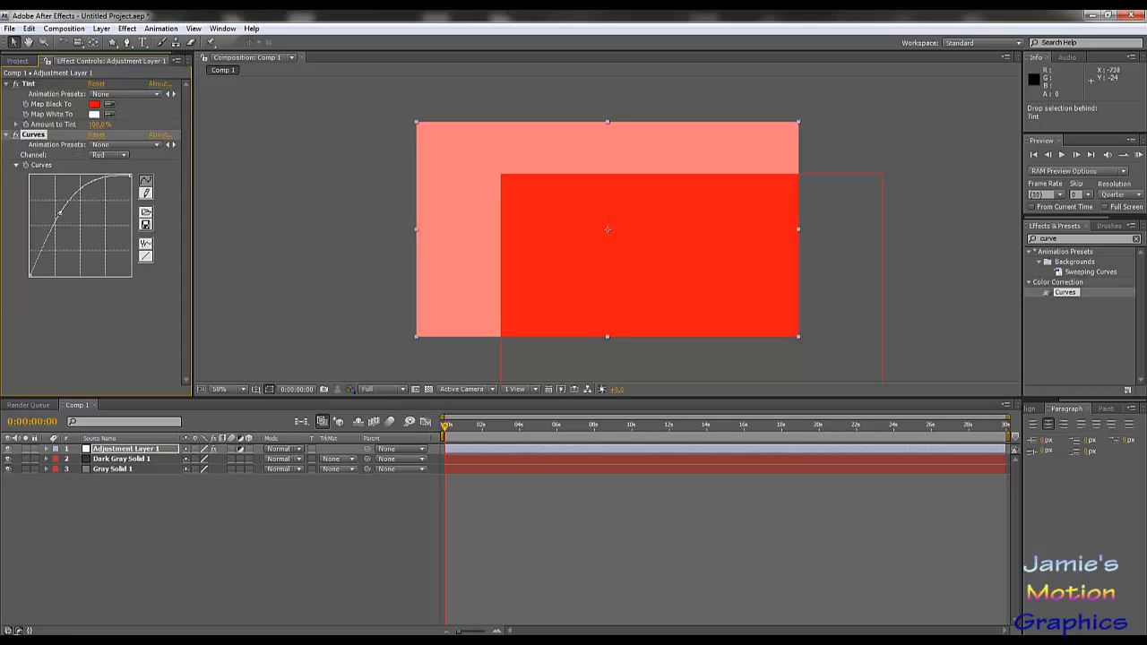
drag(59, 212, 102, 235)
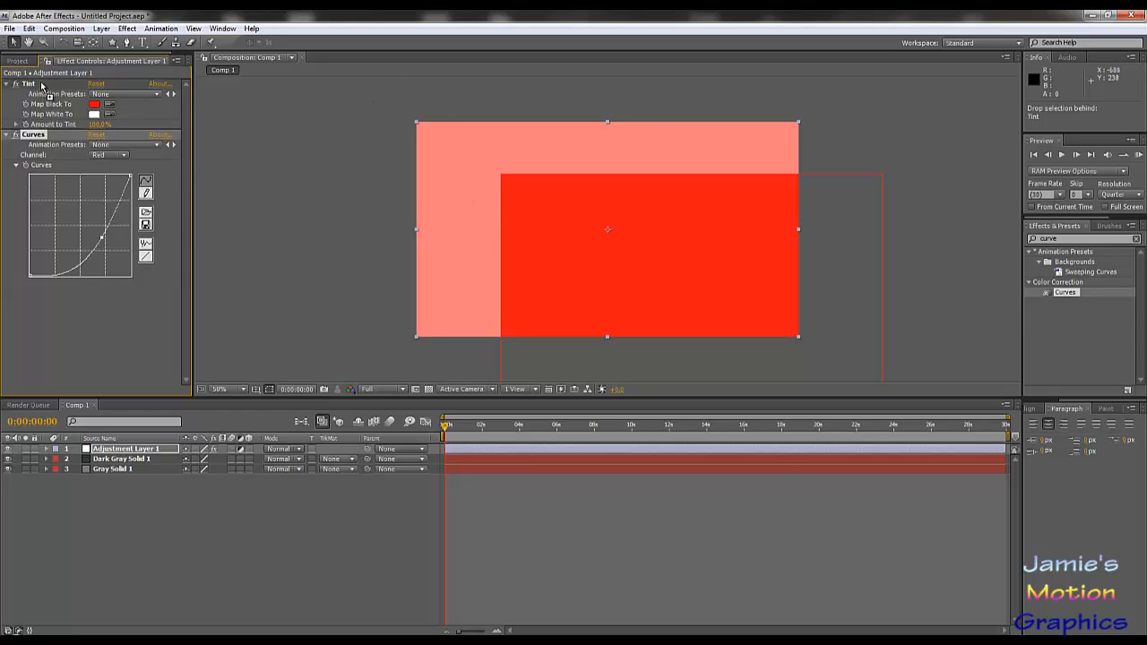
drag(41, 85, 45, 282)
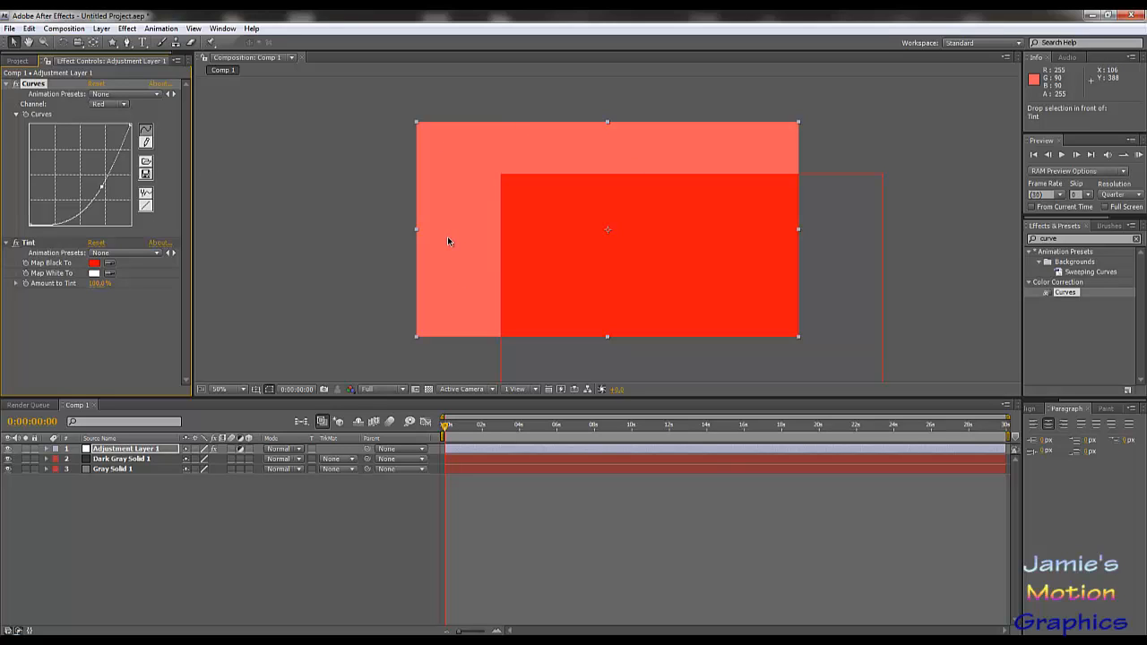
Step: Delete the Curves and Tint effects from Adjustment Layer 1
key(Delete)
click(31, 84)
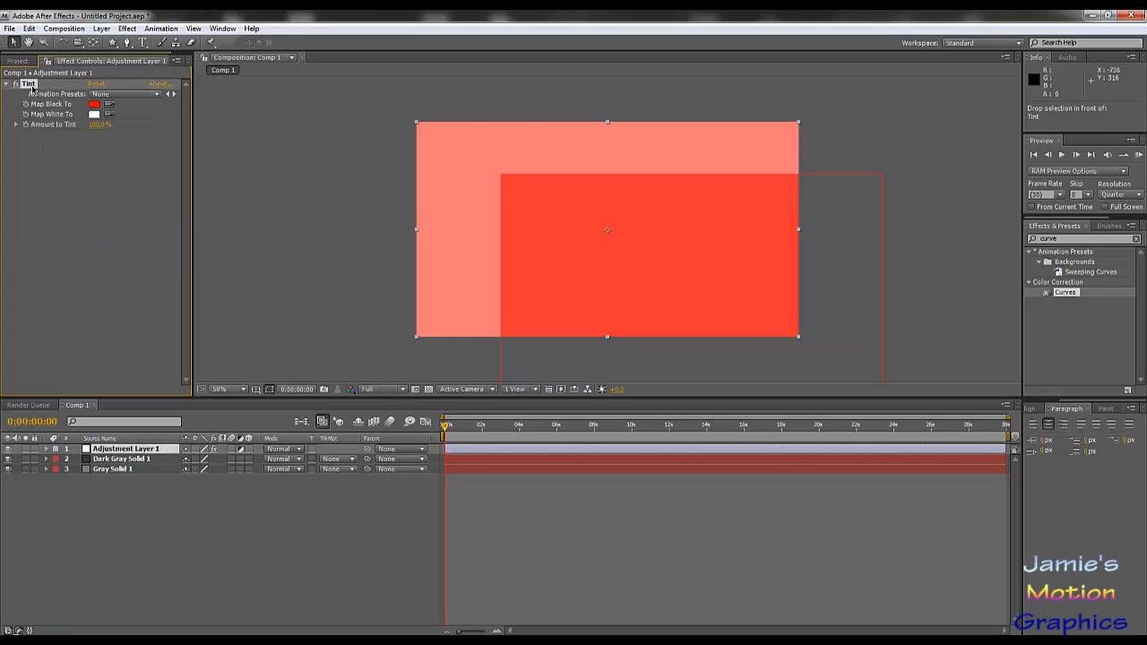
key(Delete)
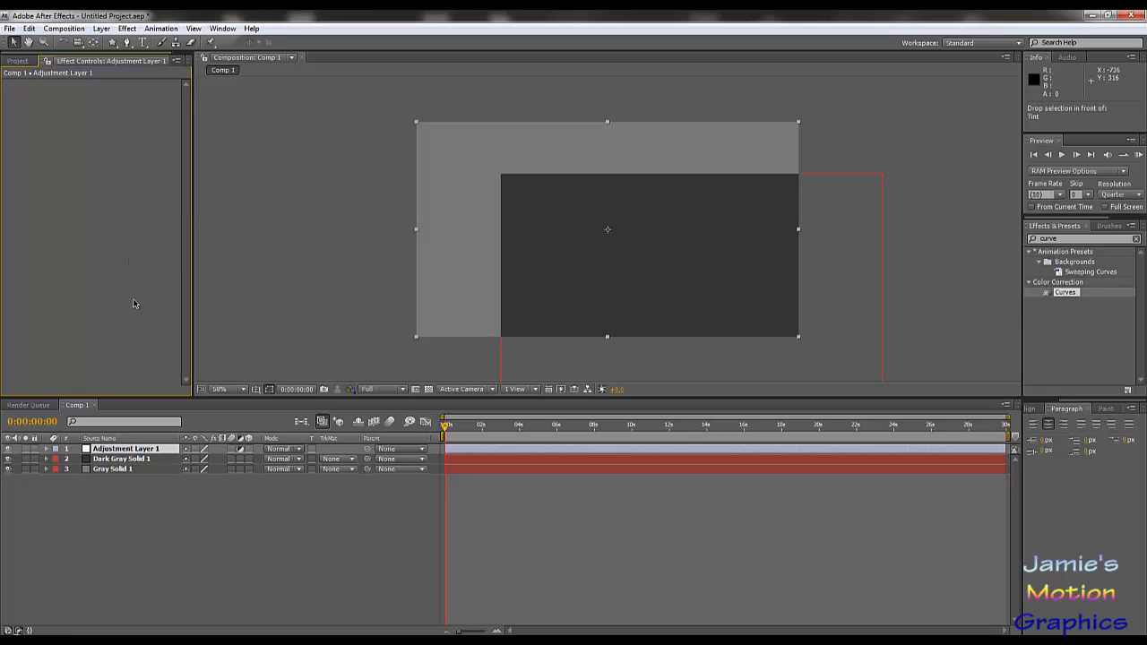
Step: Find the Change to Color effect and apply it to Adjustment Layer 1
click(1060, 238)
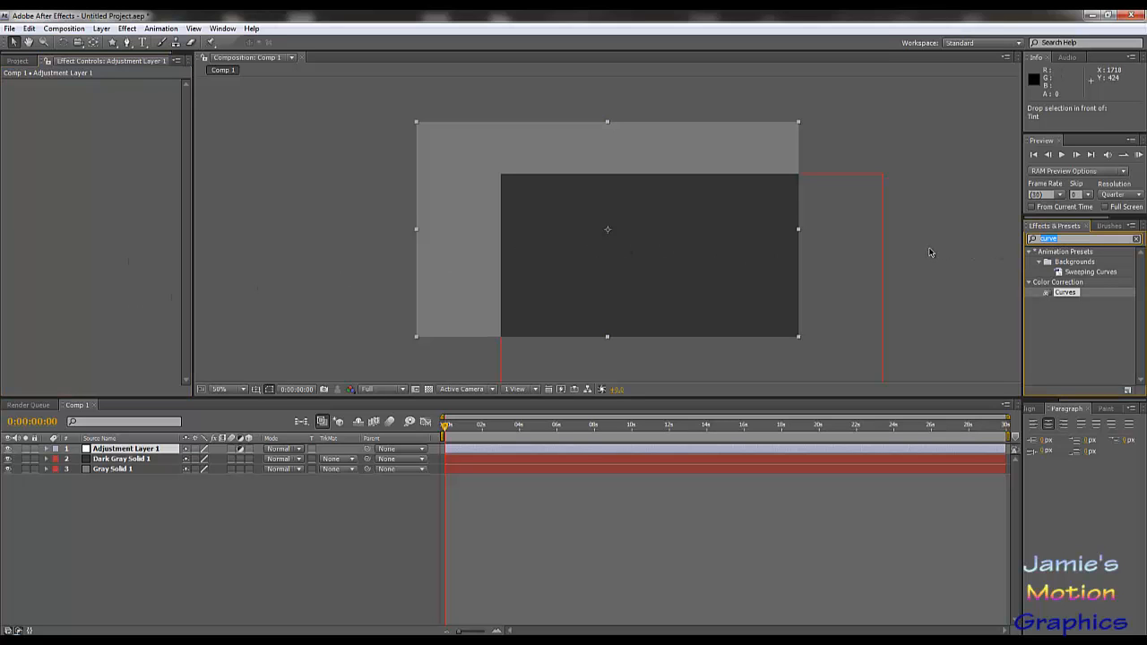
text(change)
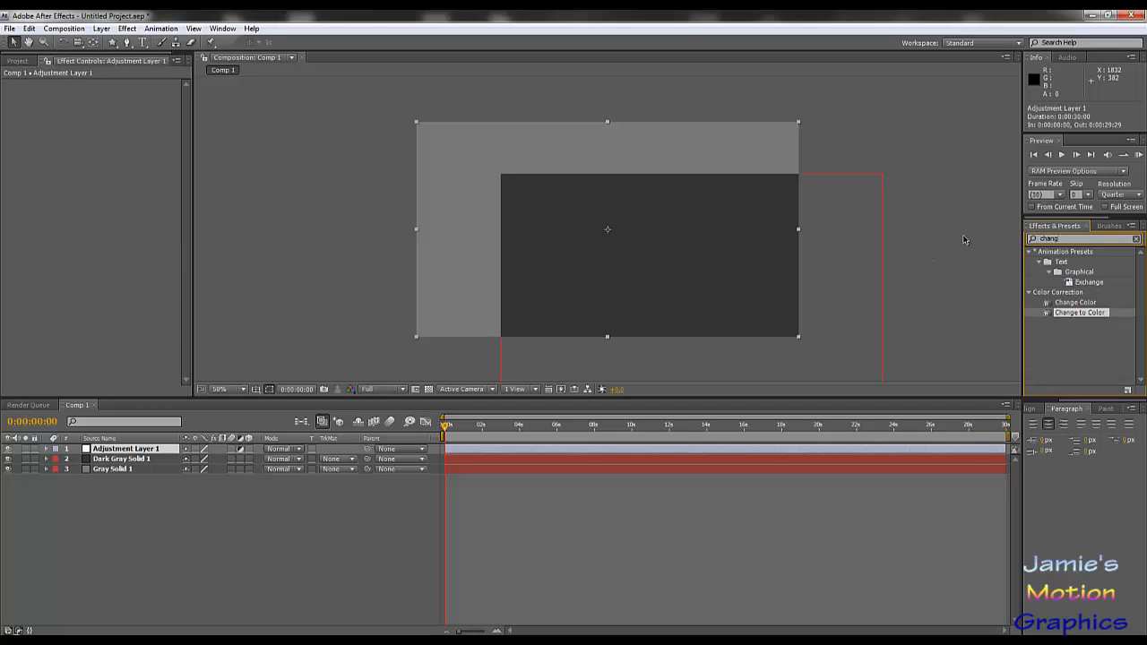
text( to)
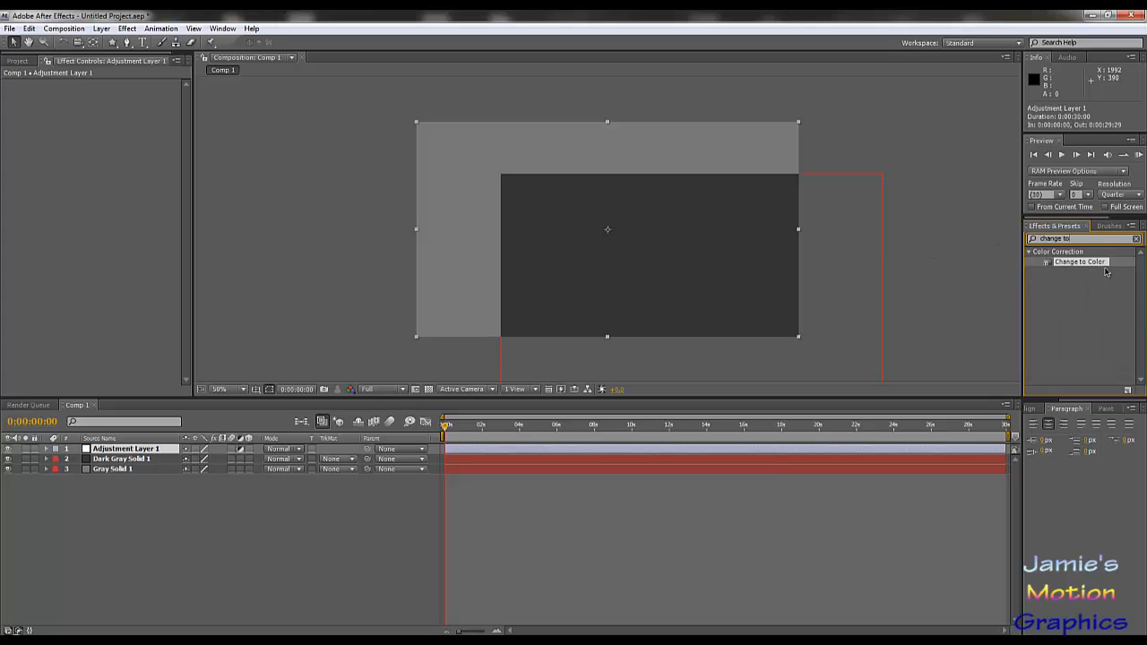
drag(1106, 272, 144, 207)
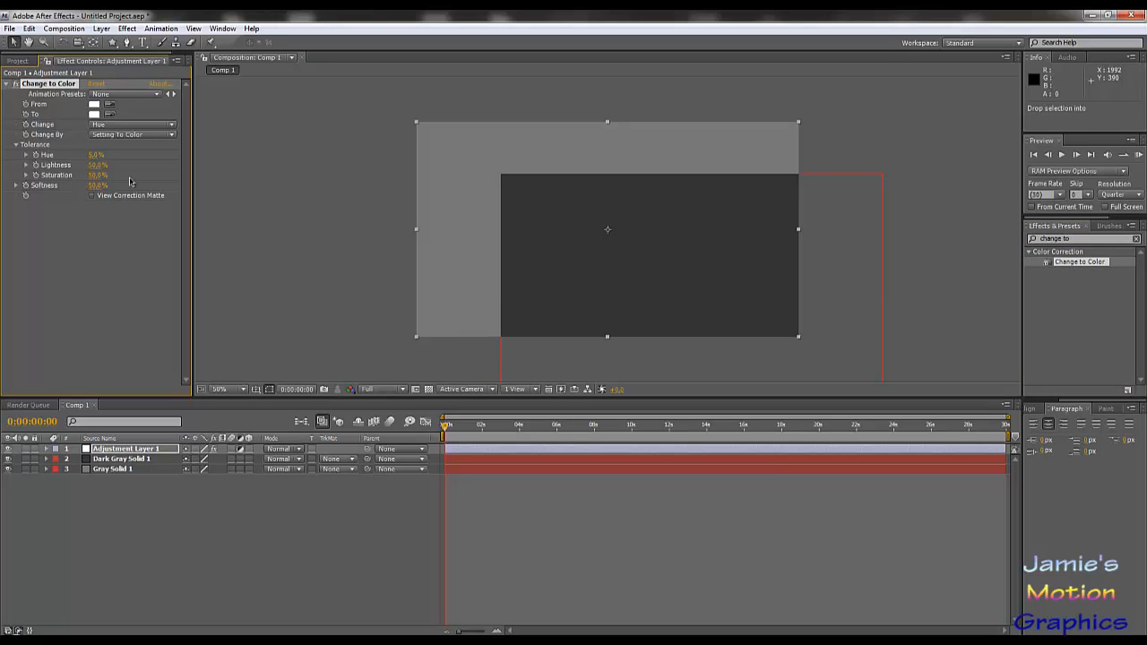
click(128, 450)
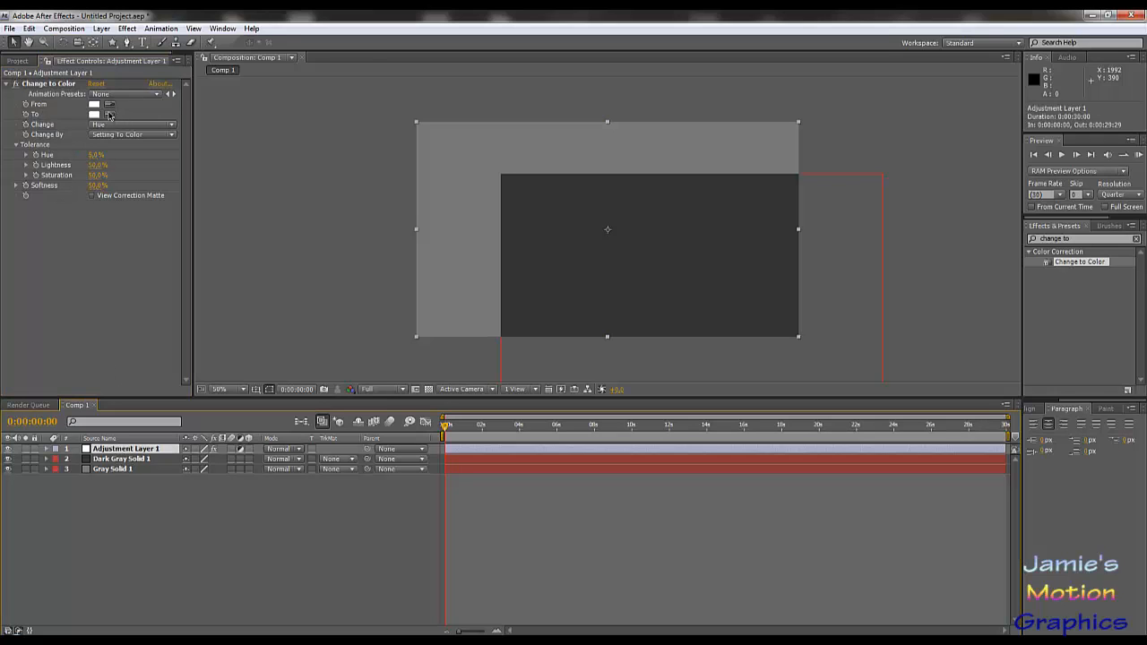
Step: Sample the dark gray solid as Change to Color's From color and set its To color to light blue
click(109, 105)
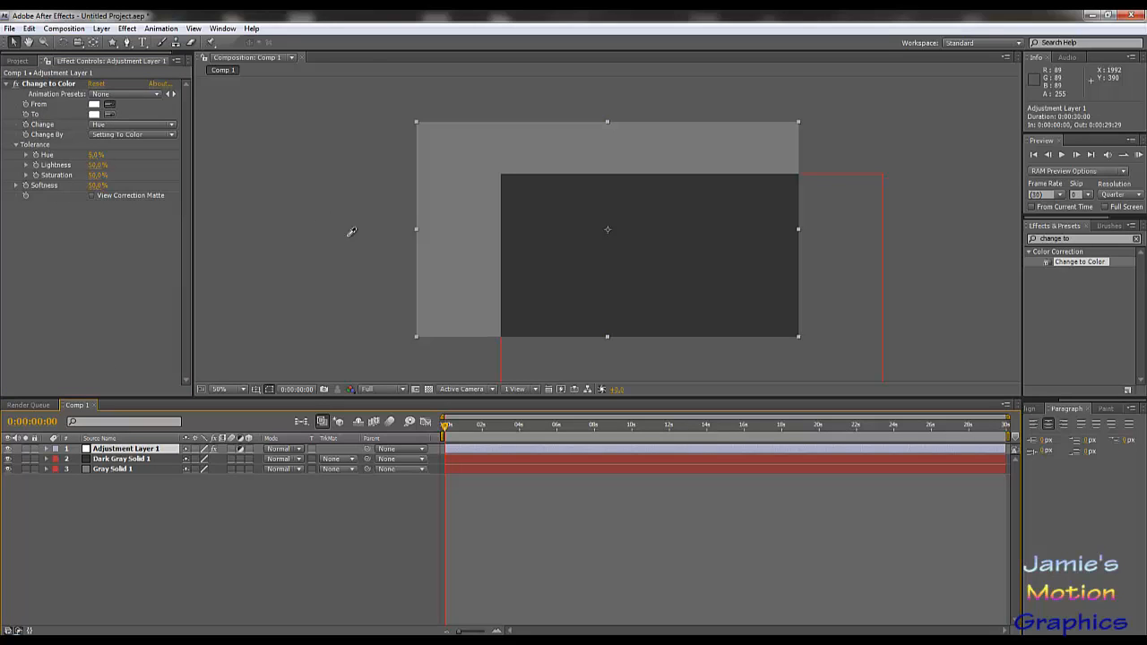
click(632, 276)
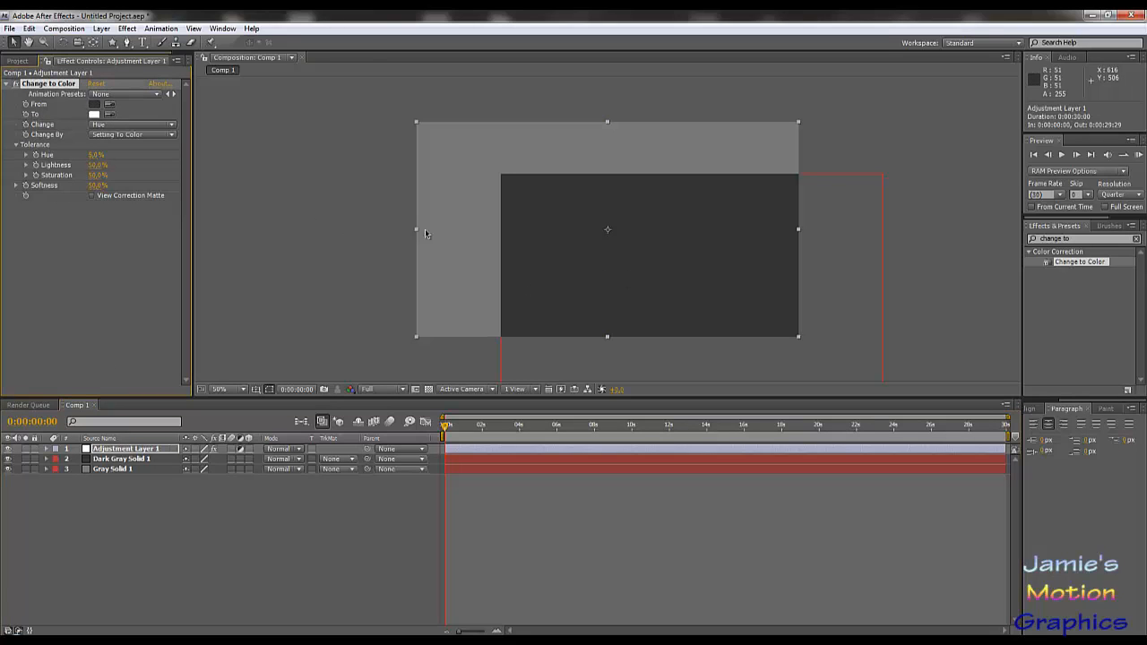
click(94, 114)
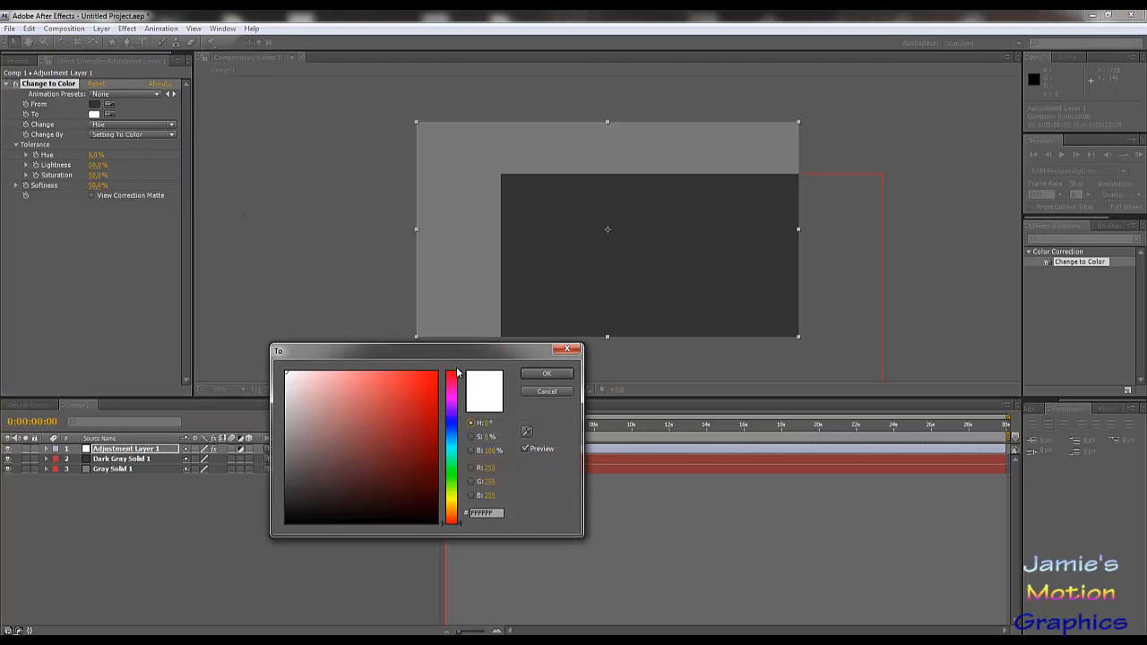
click(452, 427)
click(423, 414)
drag(391, 397, 373, 371)
click(546, 373)
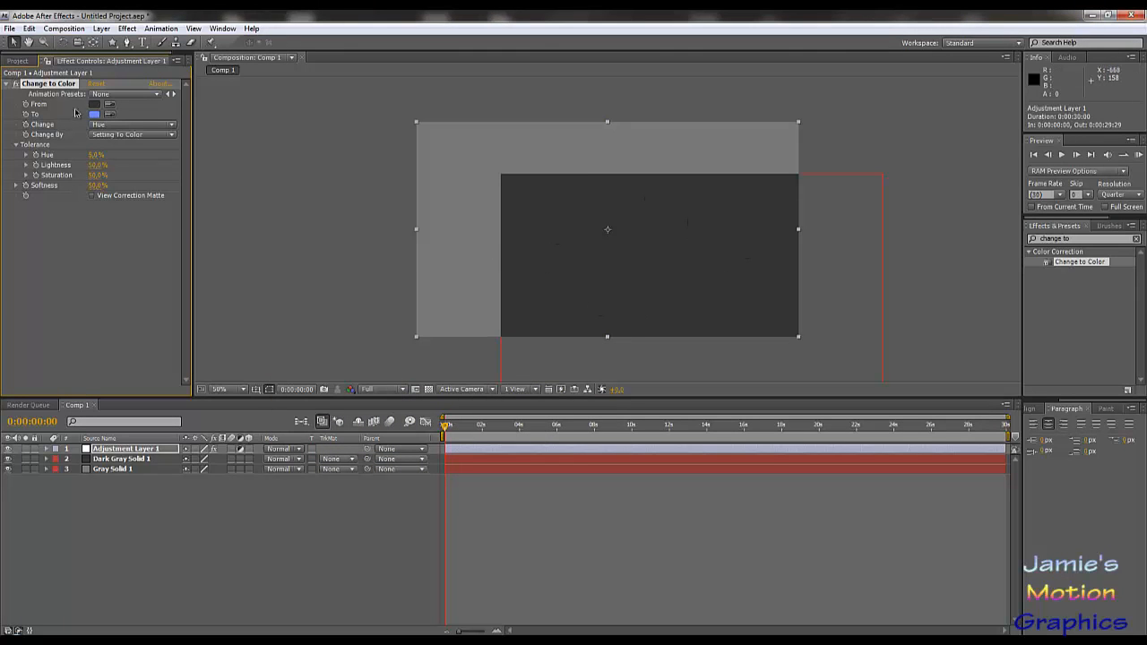
Step: Try Hue & Lightness, Hue & Saturation, and Hue, Lightness & Saturation as Change to Color's Change option, and settle on Hue & Saturation
click(108, 126)
click(126, 138)
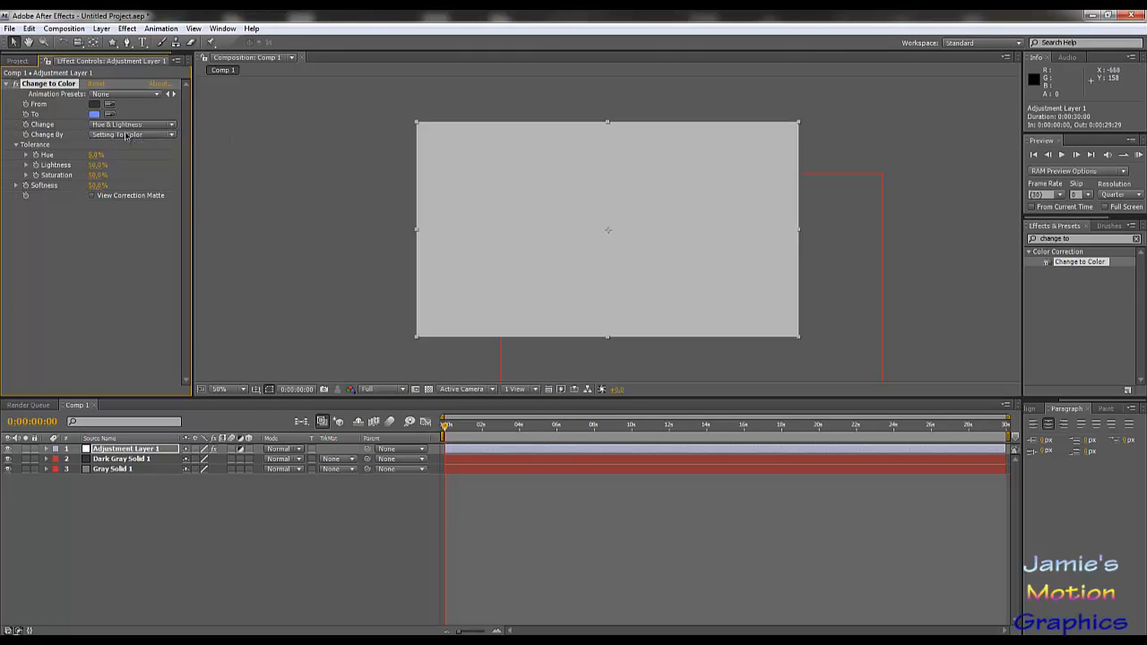
click(128, 130)
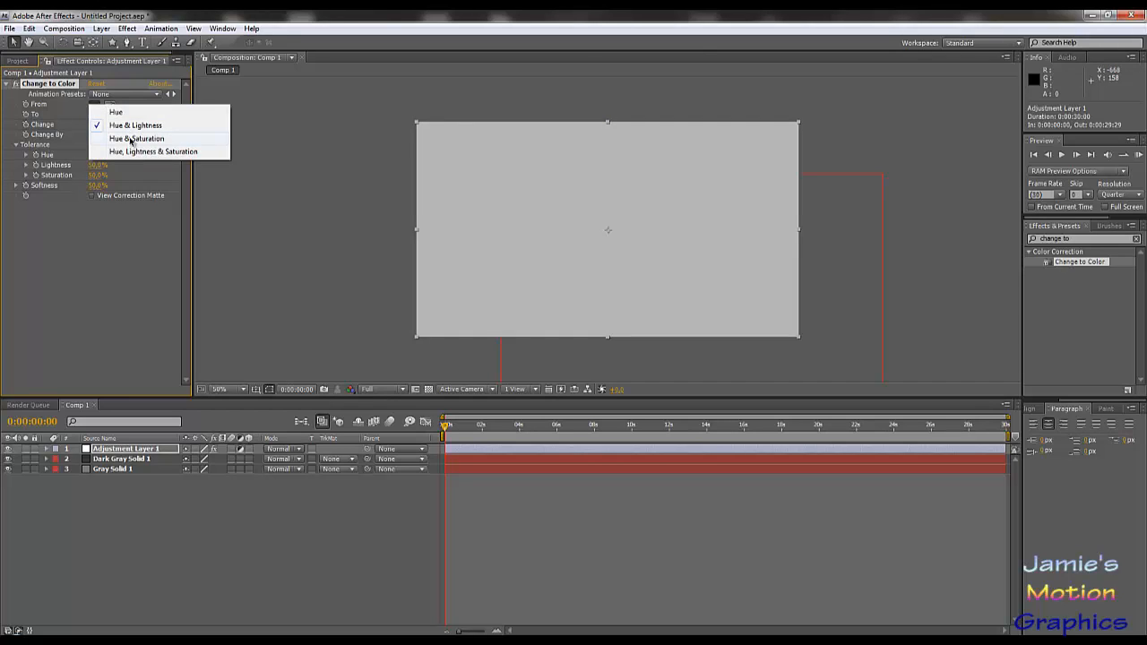
click(132, 140)
click(143, 126)
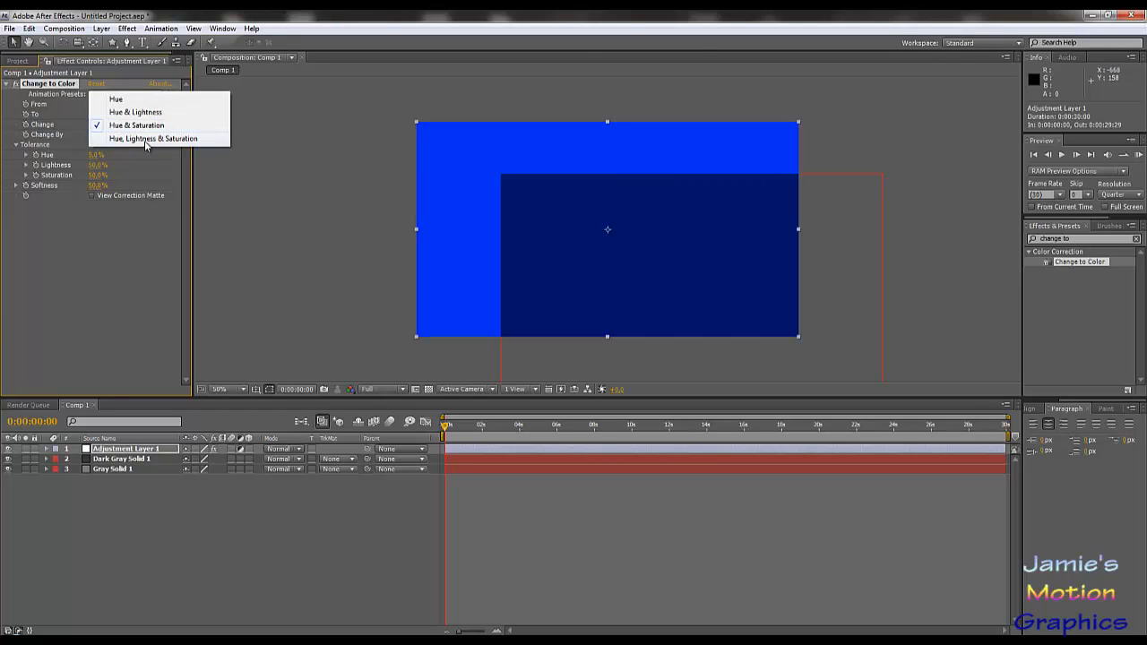
click(145, 140)
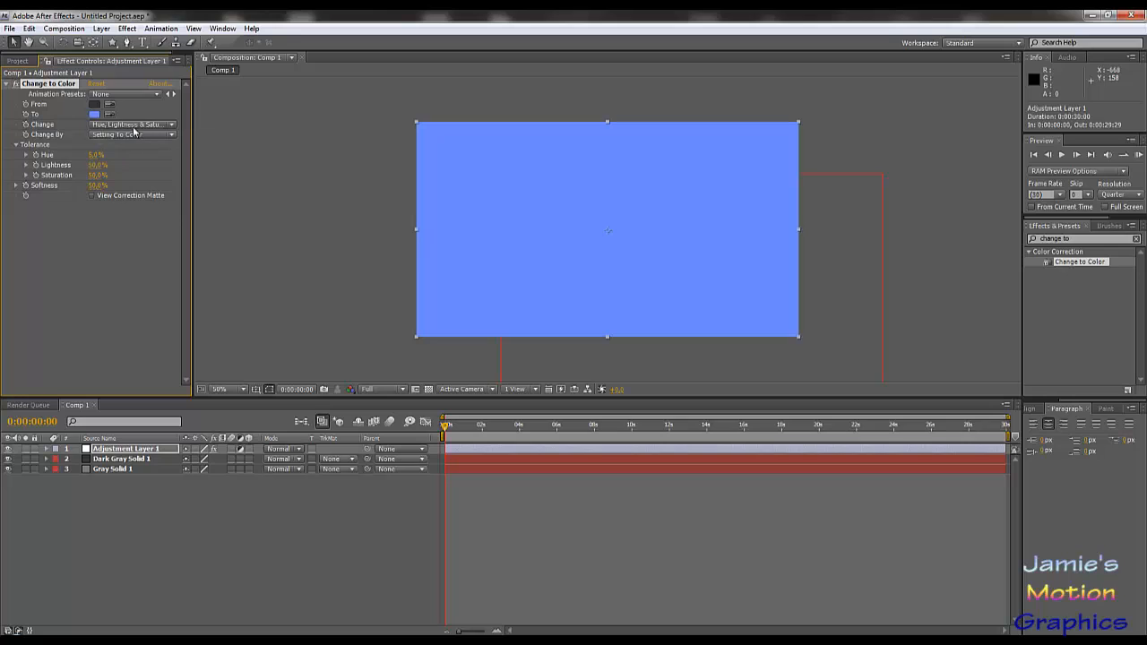
click(133, 129)
click(140, 113)
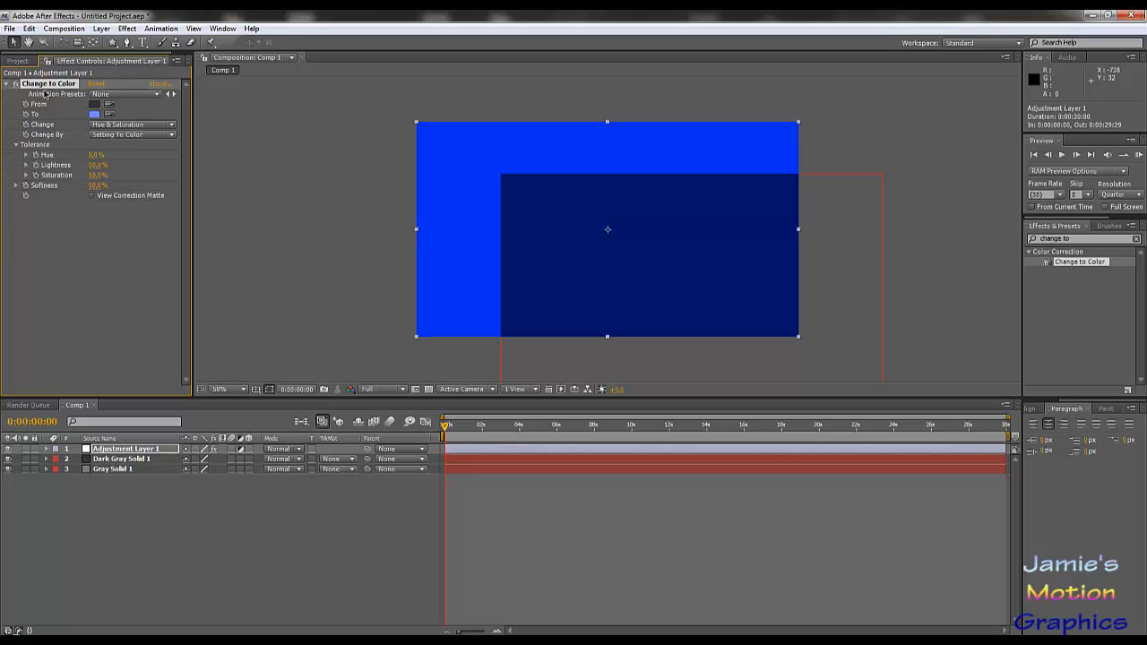
Step: Delete the Change to Color effect from Adjustment Layer 1
click(80, 261)
click(61, 86)
key(Delete)
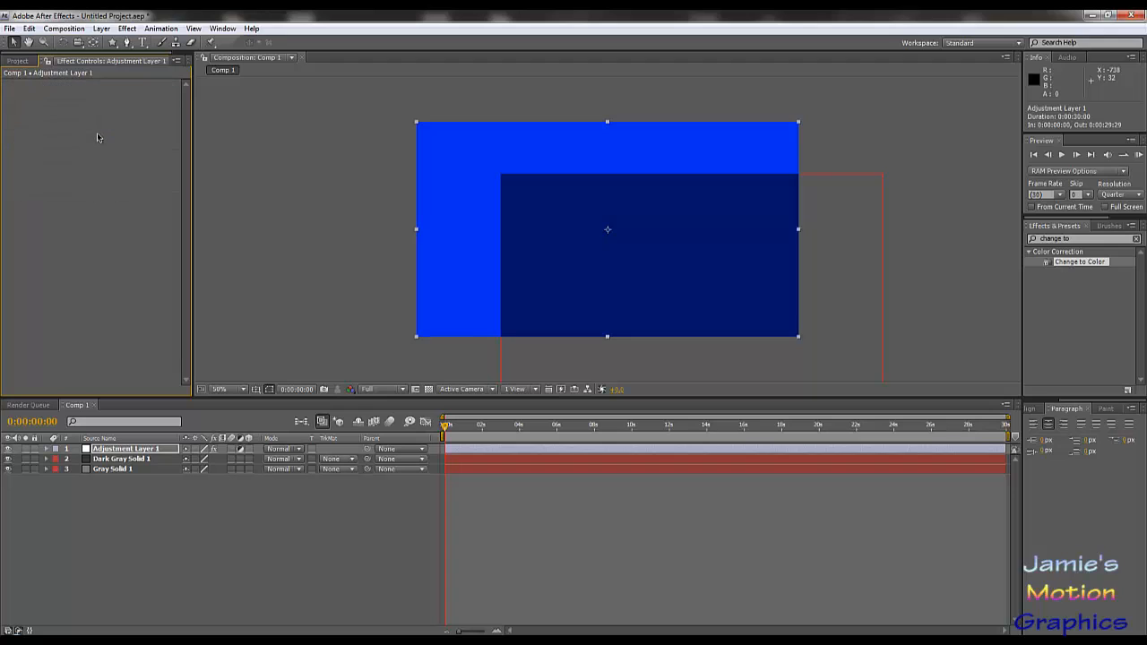
Step: Apply the Colorama color correction effect to Adjustment Layer 1
click(102, 29)
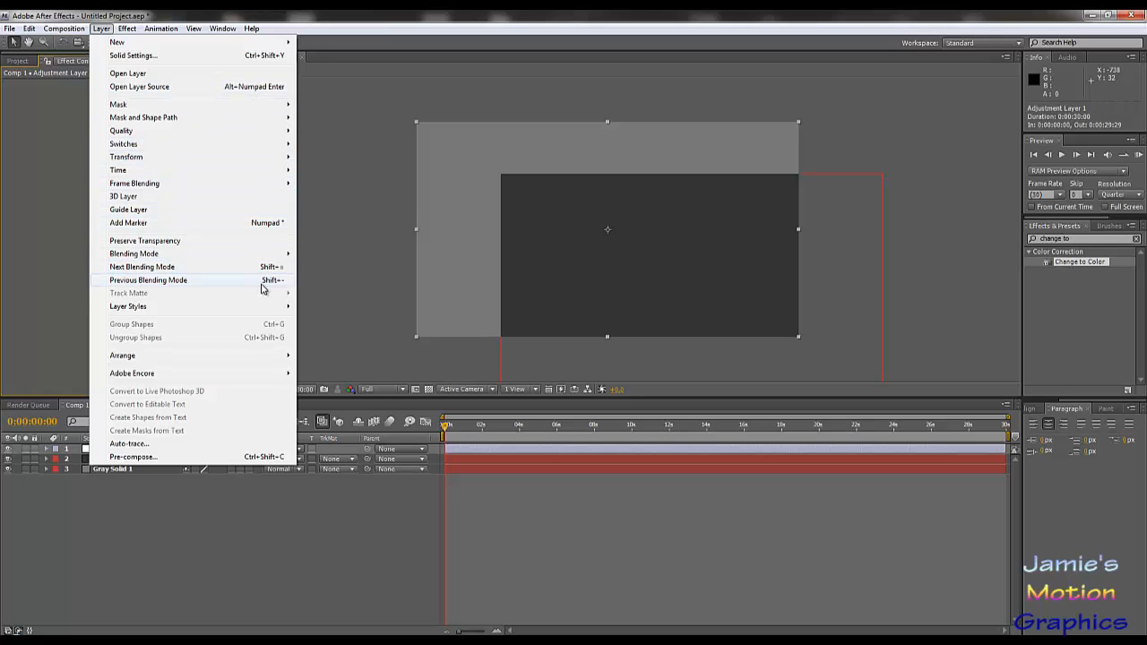
mouse_move(130, 27)
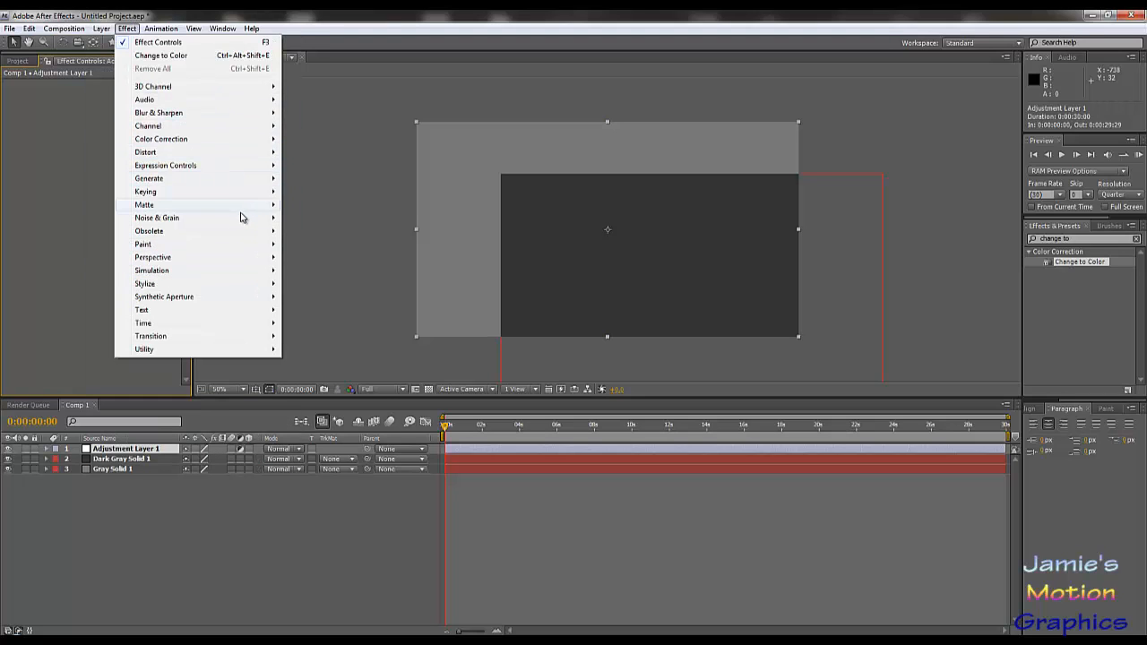
mouse_move(258, 142)
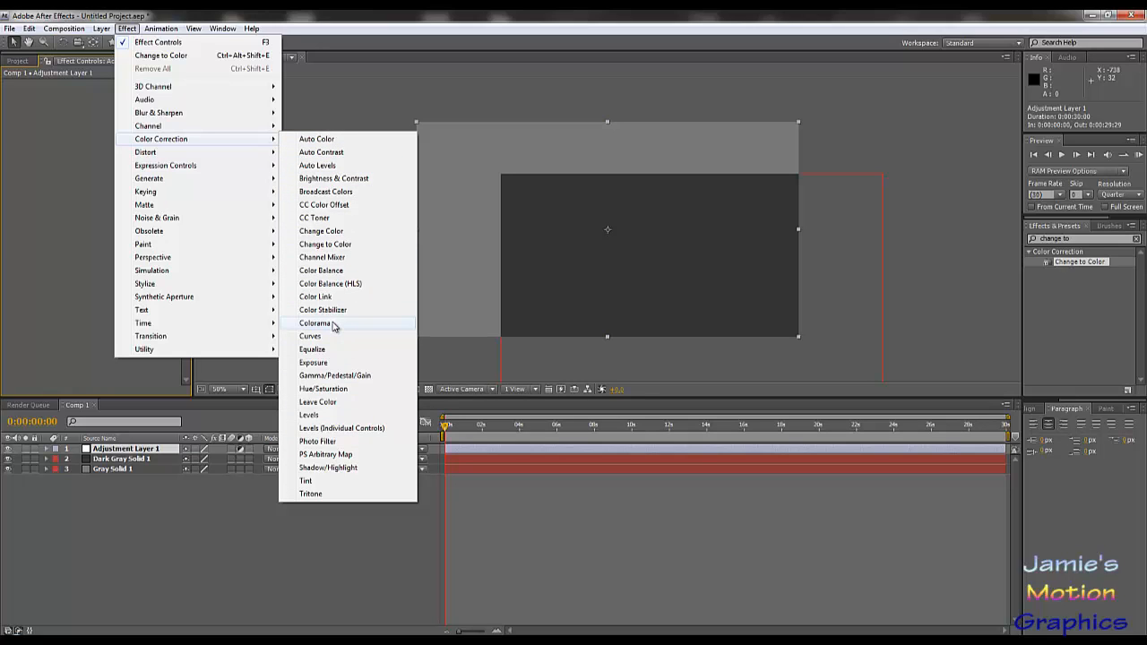
click(314, 323)
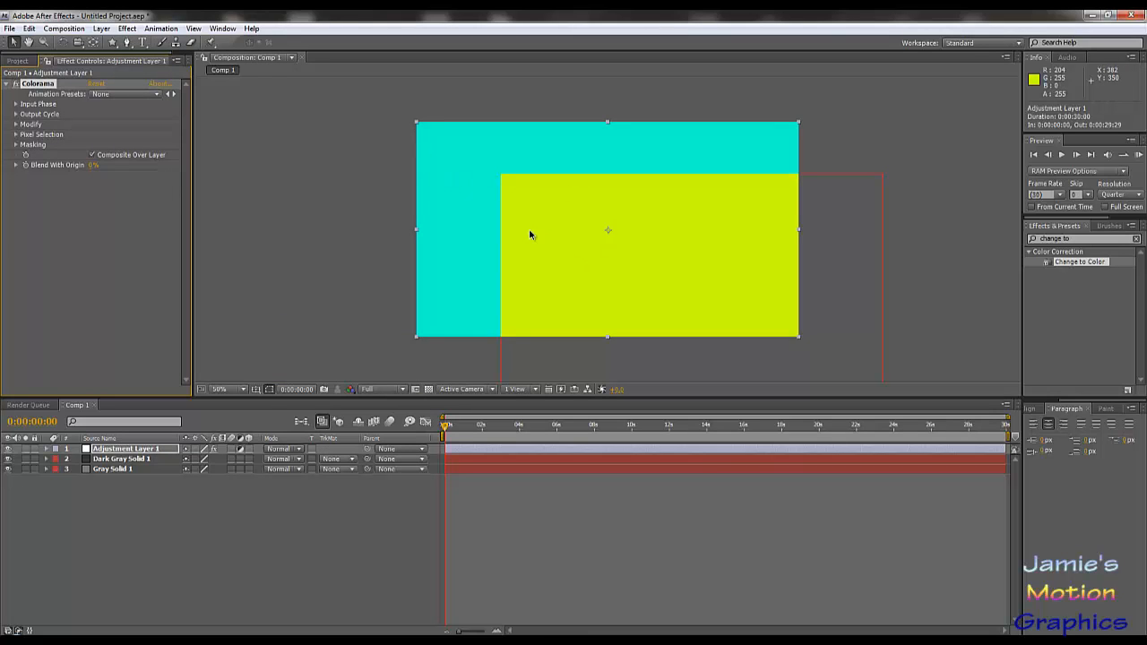
Step: Apply the Fire And Smoke preset palette to Colorama's Output Cycle on Adjustment Layer 1
click(16, 105)
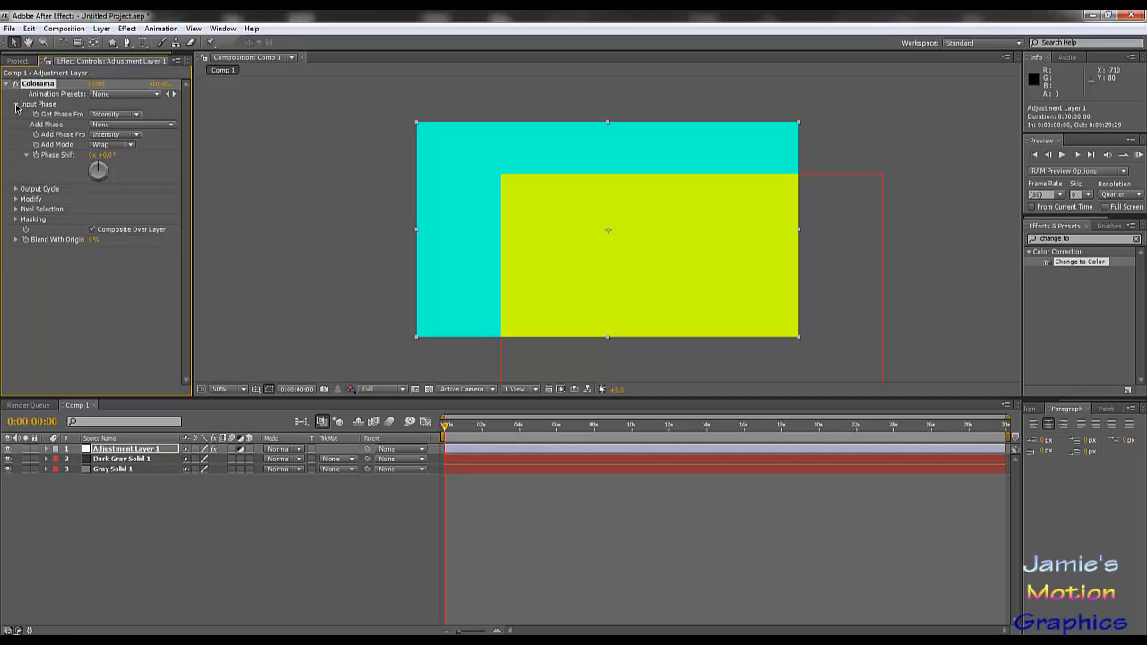
click(15, 105)
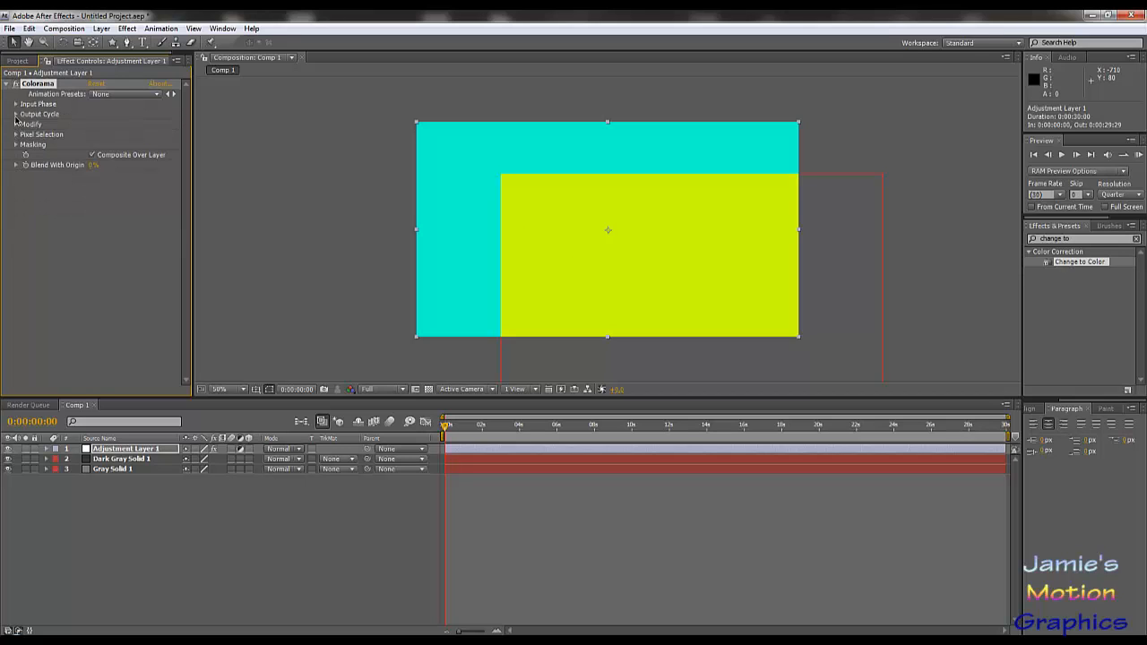
click(15, 114)
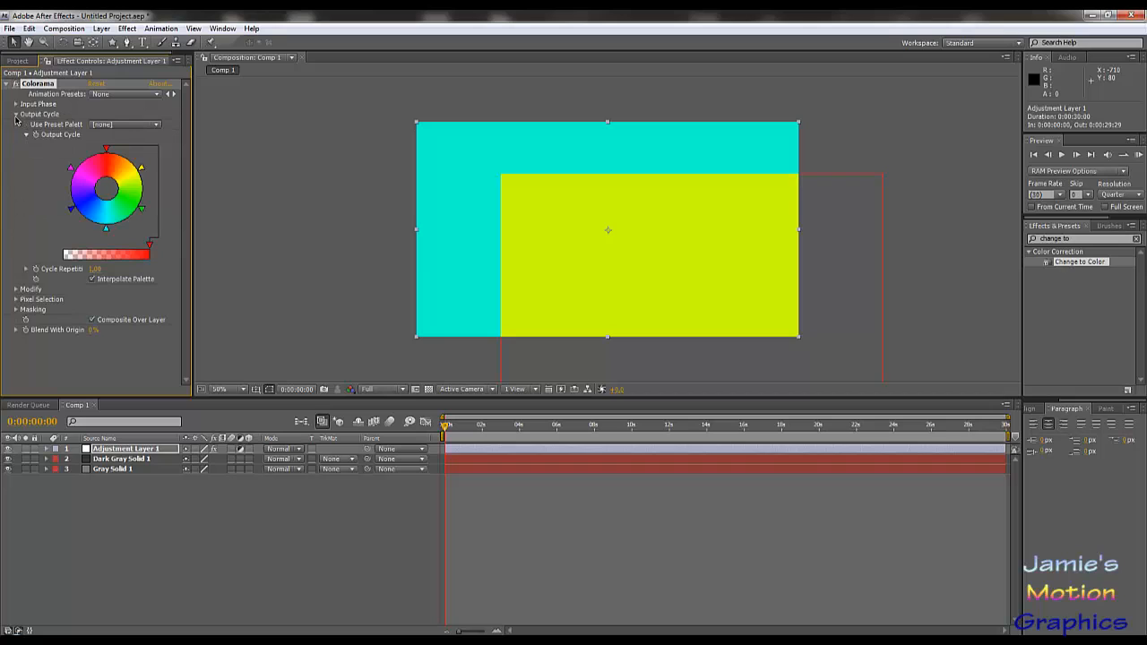
click(149, 127)
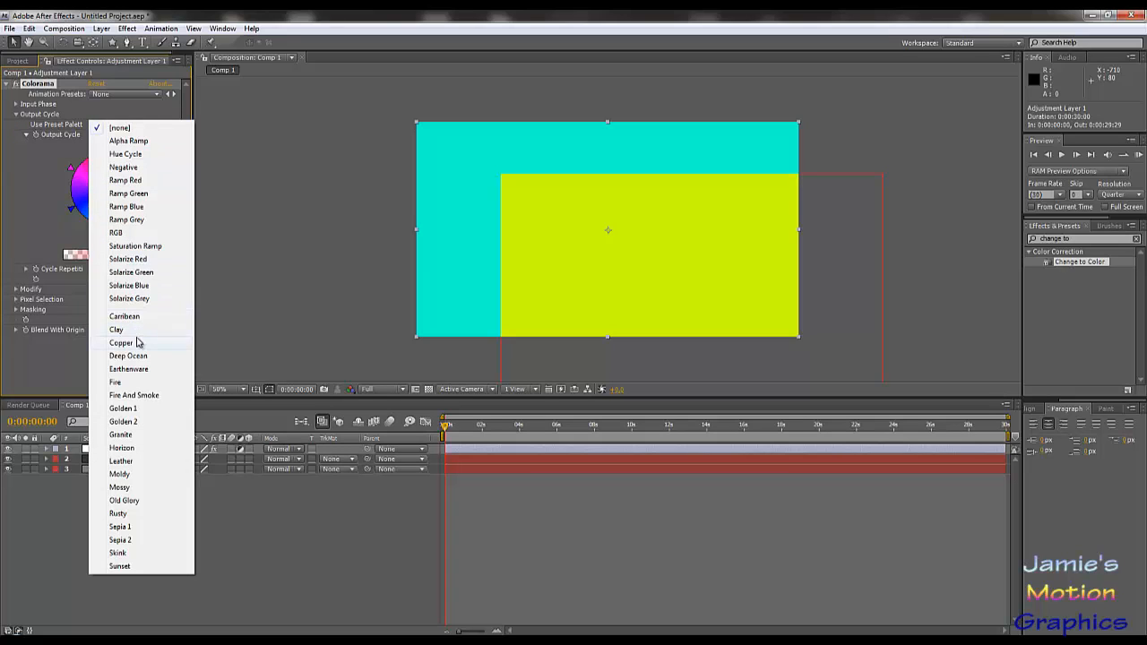
click(138, 395)
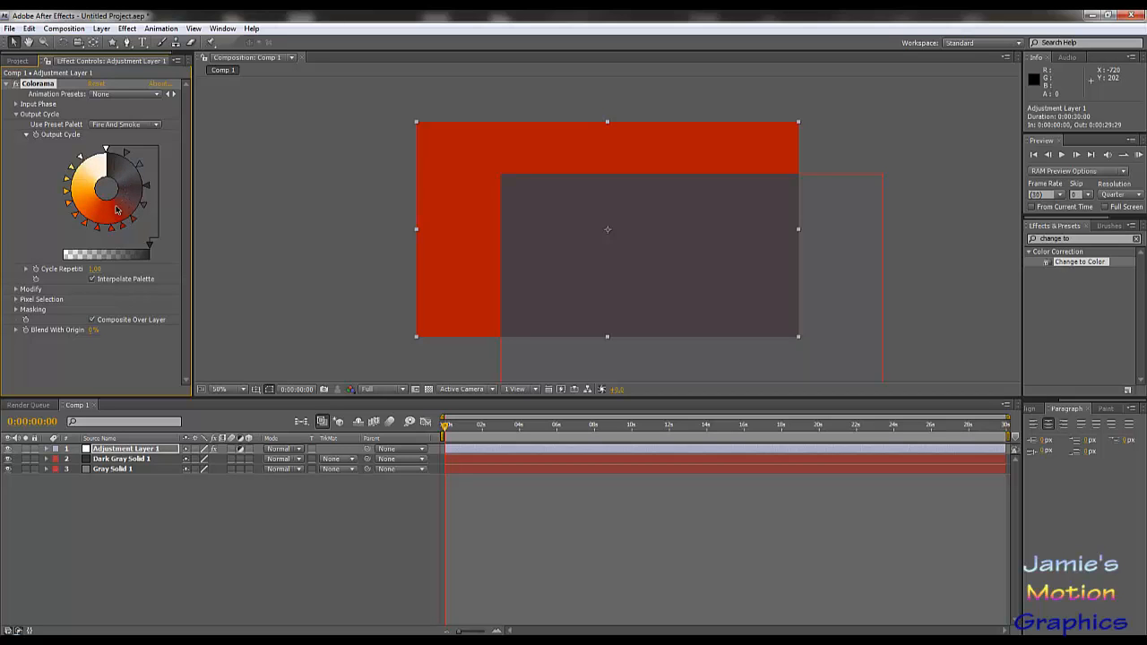
Step: Switch Colorama's preset palette to [none] and RGB, and return it to Fire And Smoke
click(126, 124)
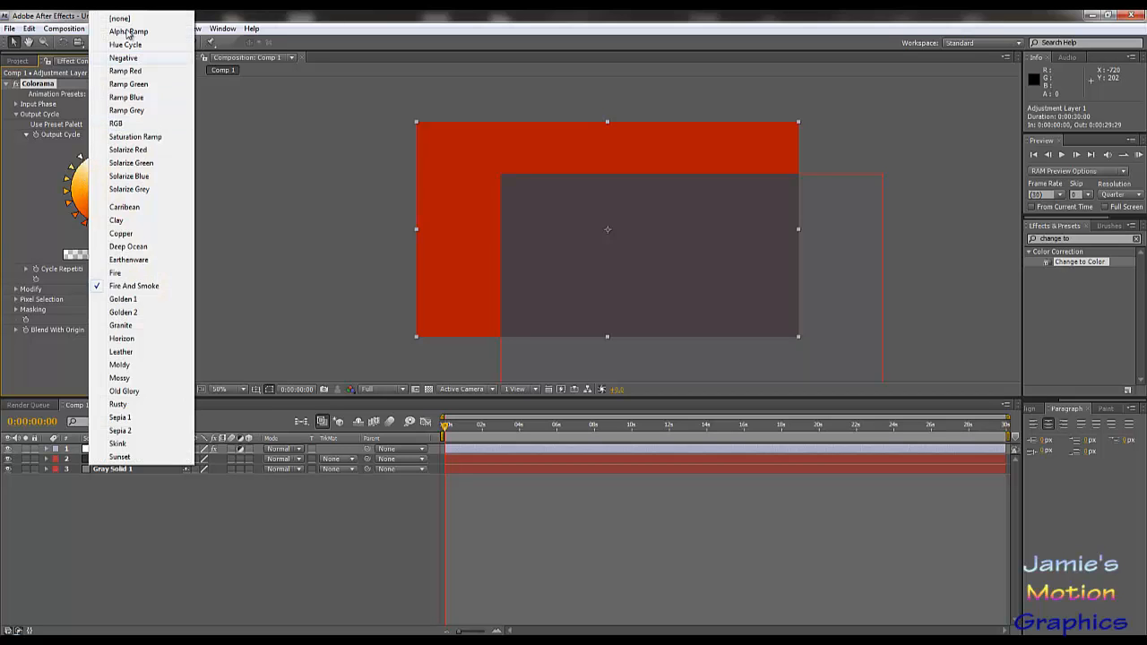
click(127, 17)
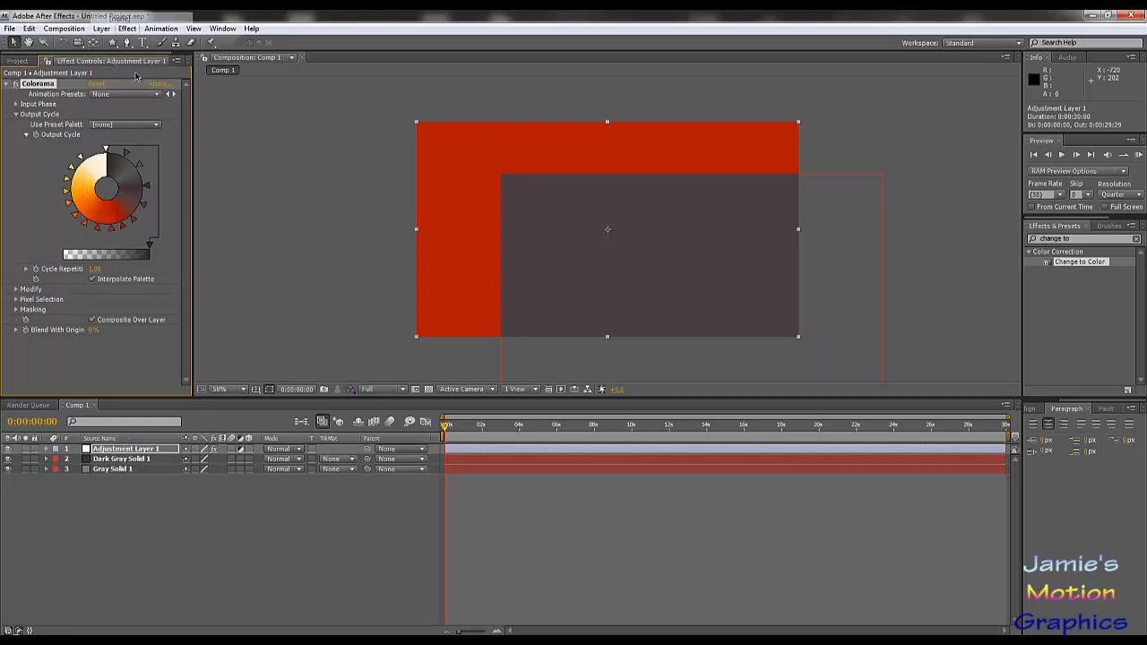
click(125, 124)
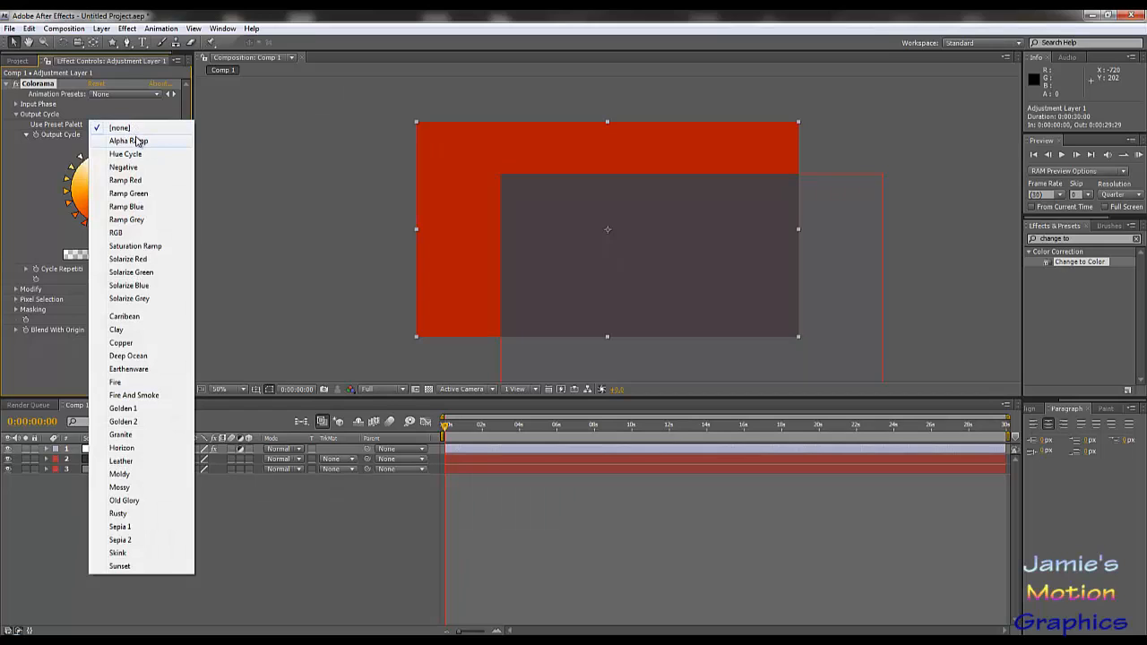
click(117, 232)
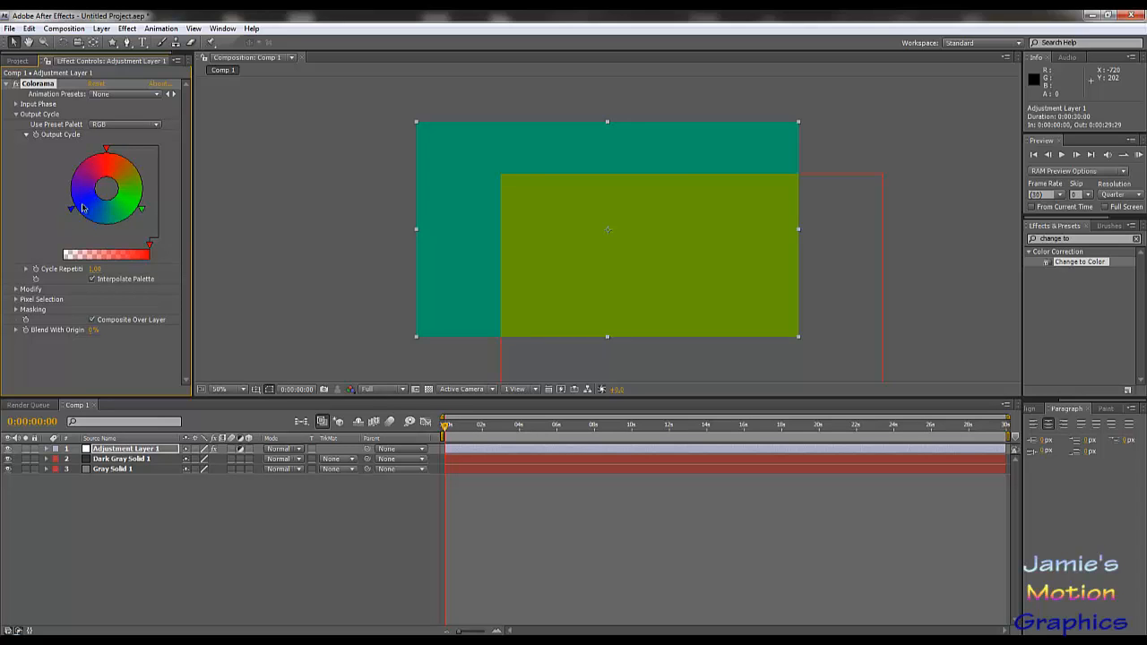
click(122, 125)
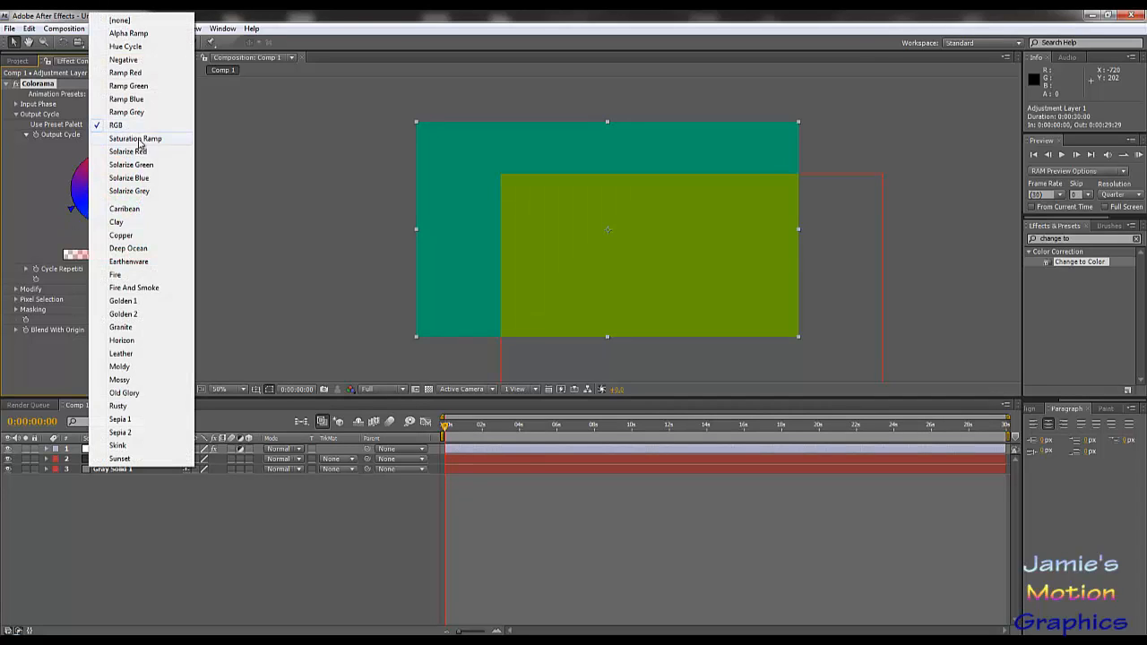
click(134, 288)
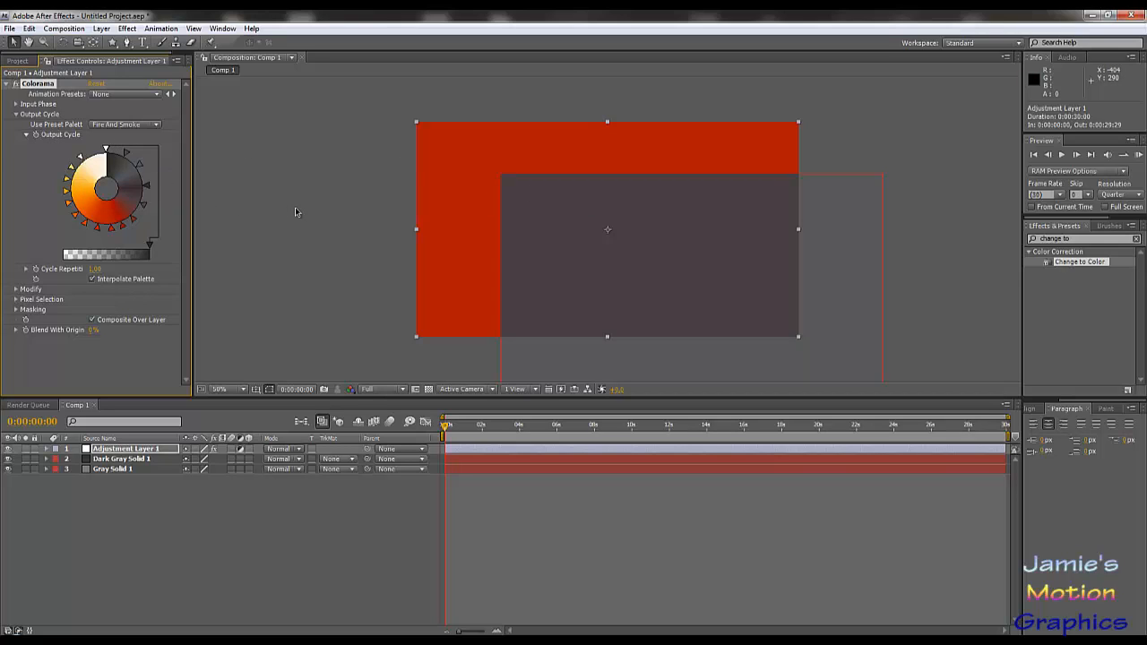
Step: Try the Solarize Blue, Earthenware, Deep Ocean, and Fire And Smoke preset palettes in Colorama
click(136, 125)
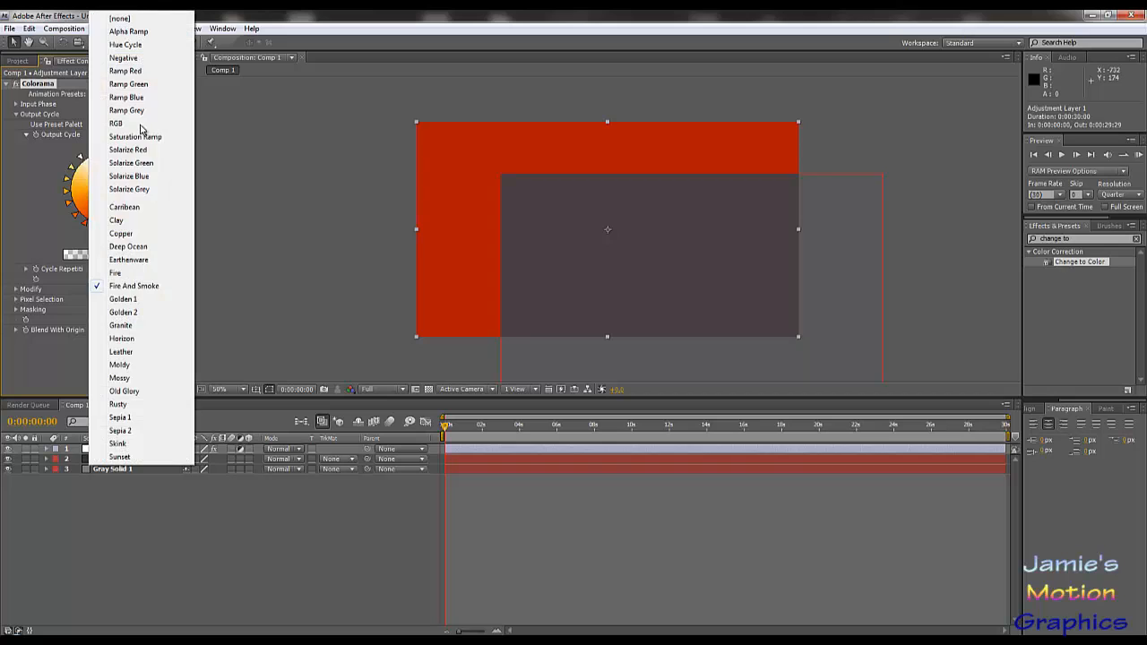
click(131, 176)
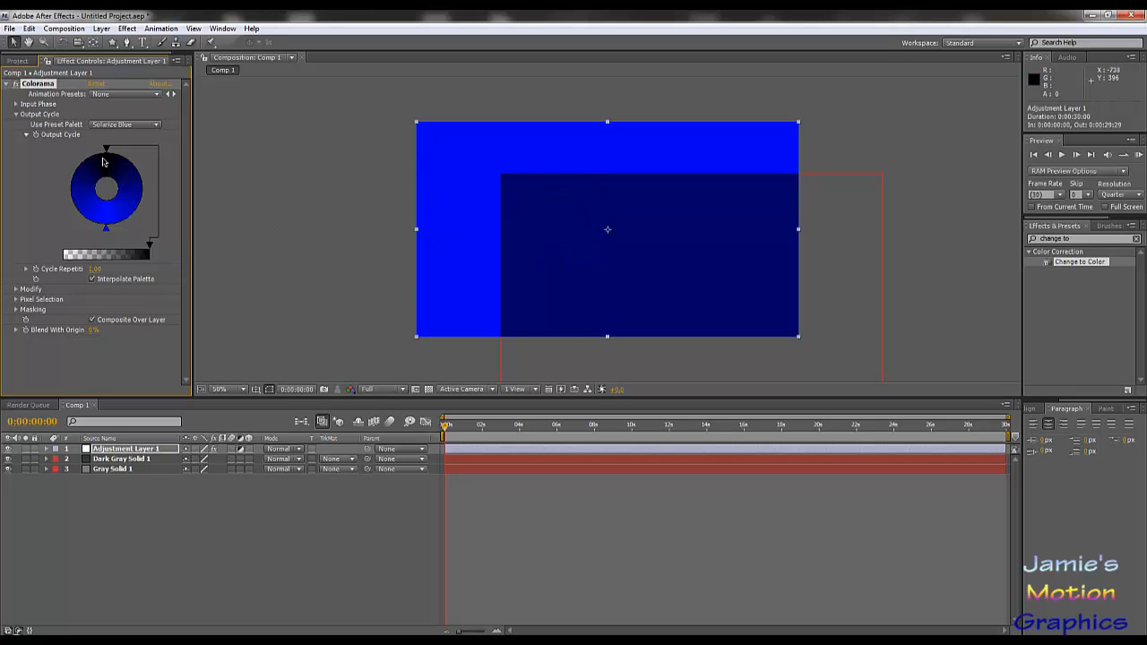
click(135, 125)
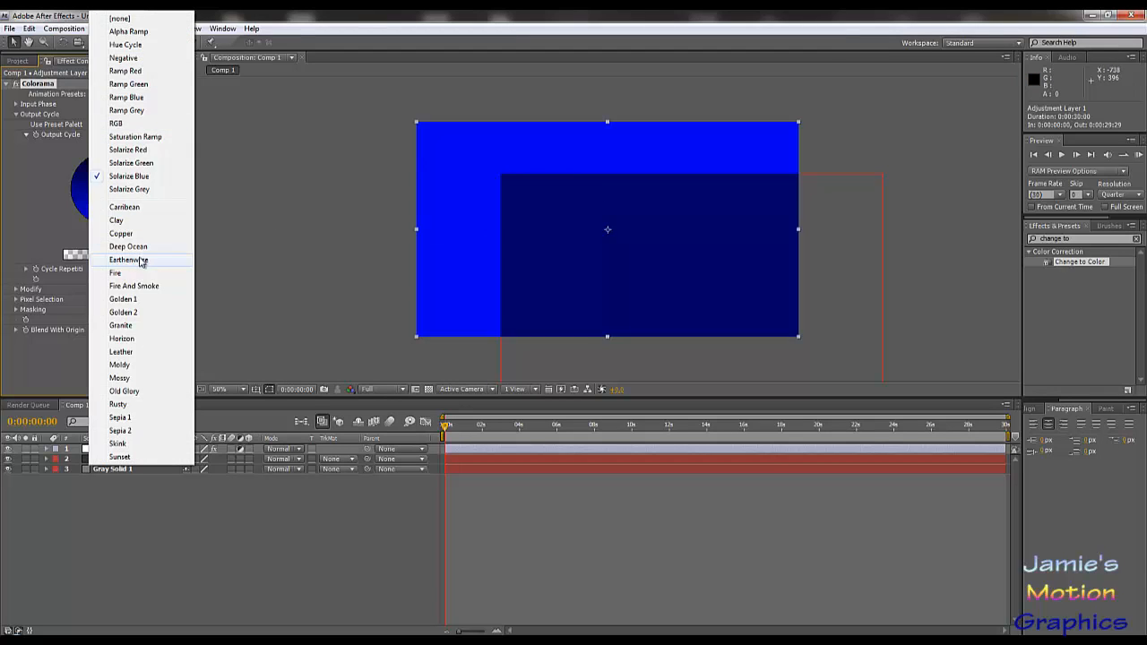
click(143, 259)
click(139, 125)
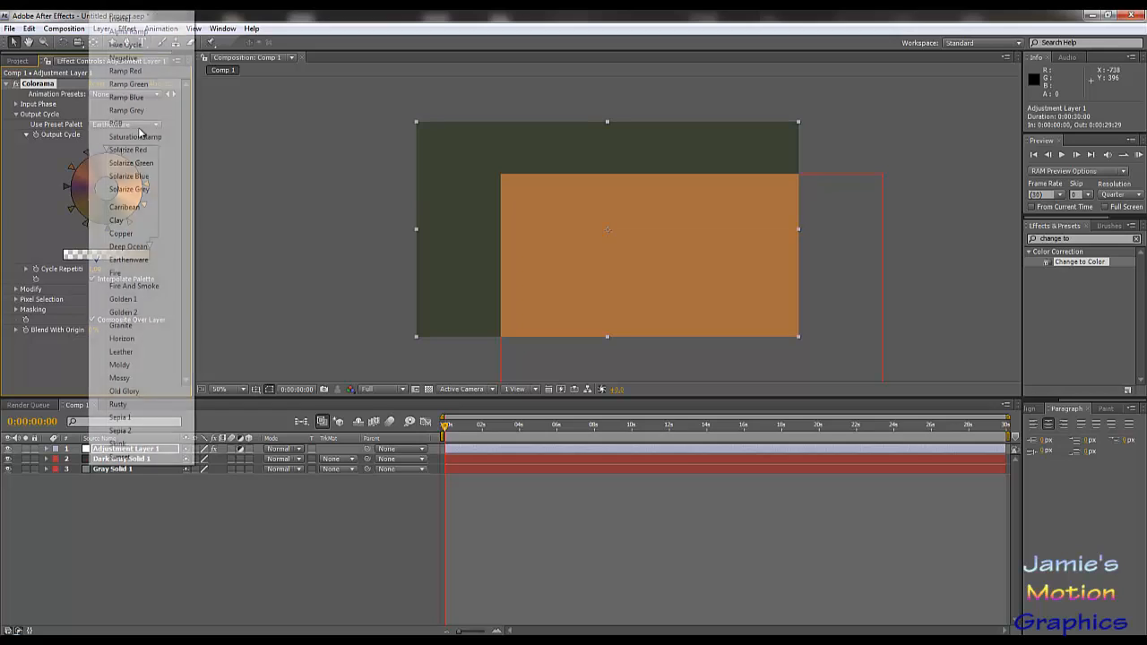
click(142, 246)
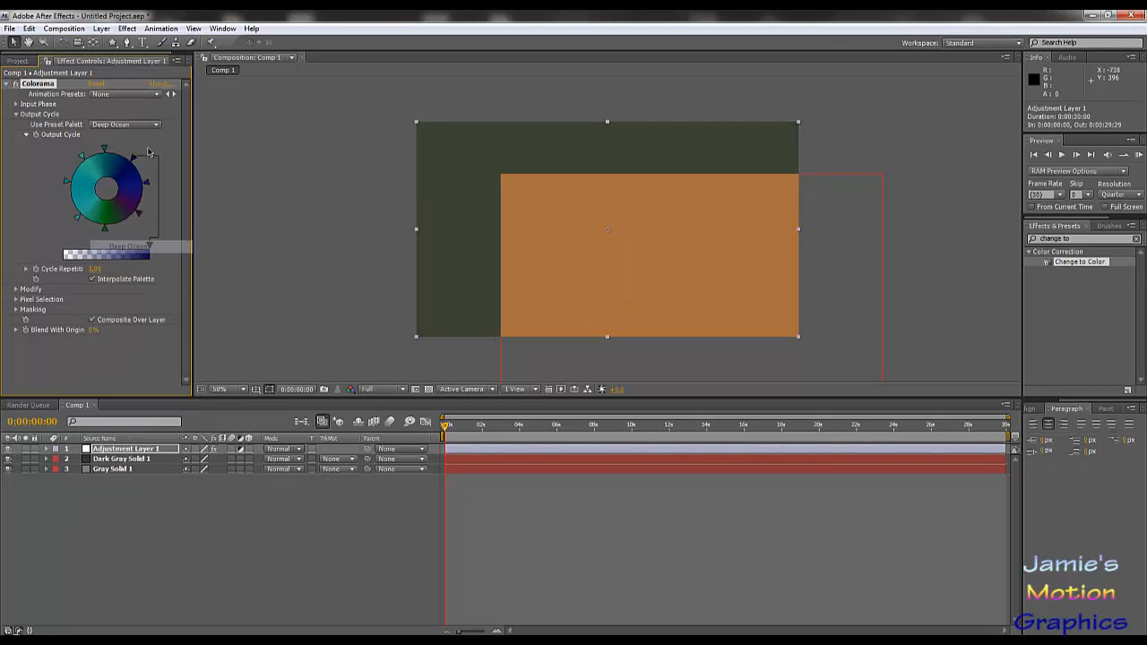
click(144, 125)
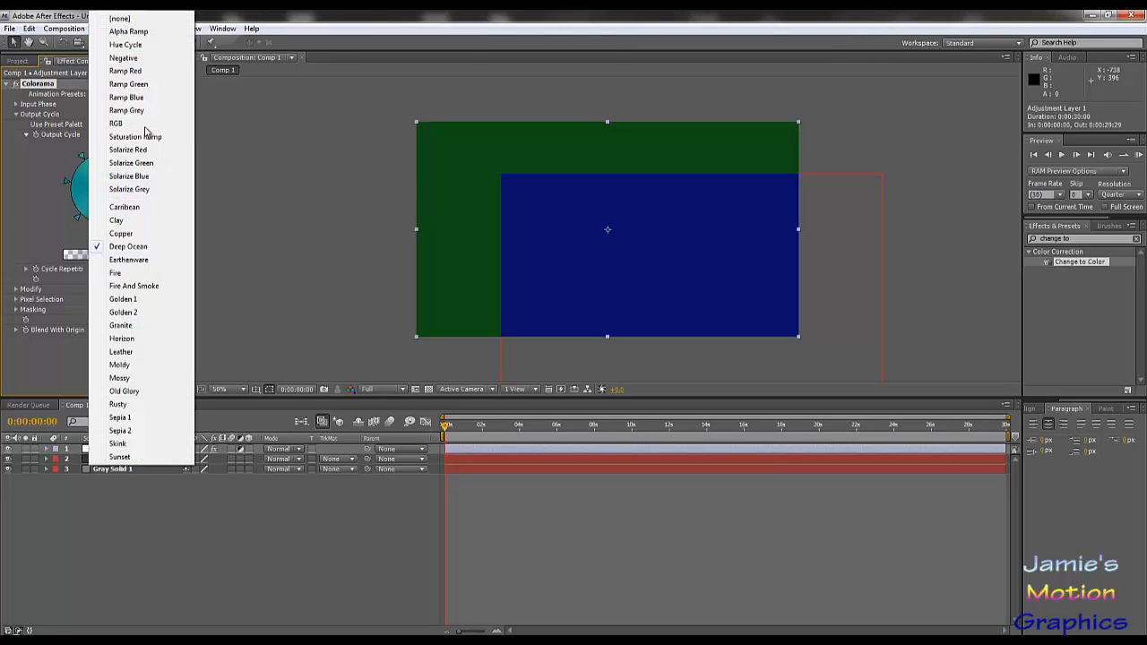
click(144, 286)
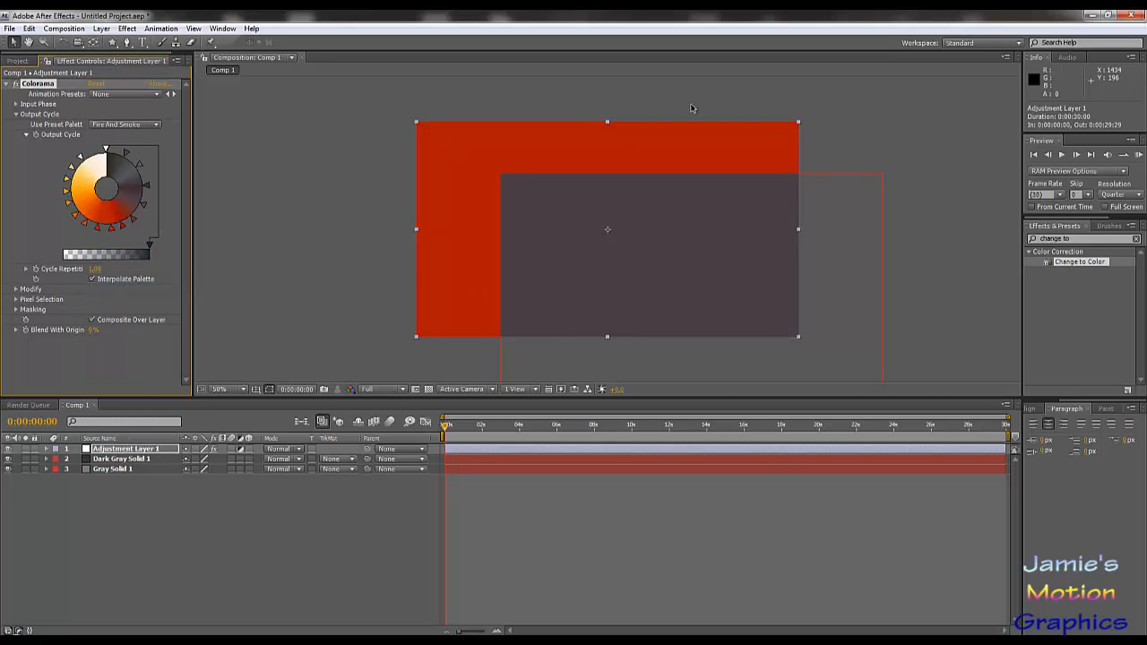
Step: Try the RGB and Earthenware preset palettes in Colorama, and settle on Leather
click(143, 125)
click(144, 125)
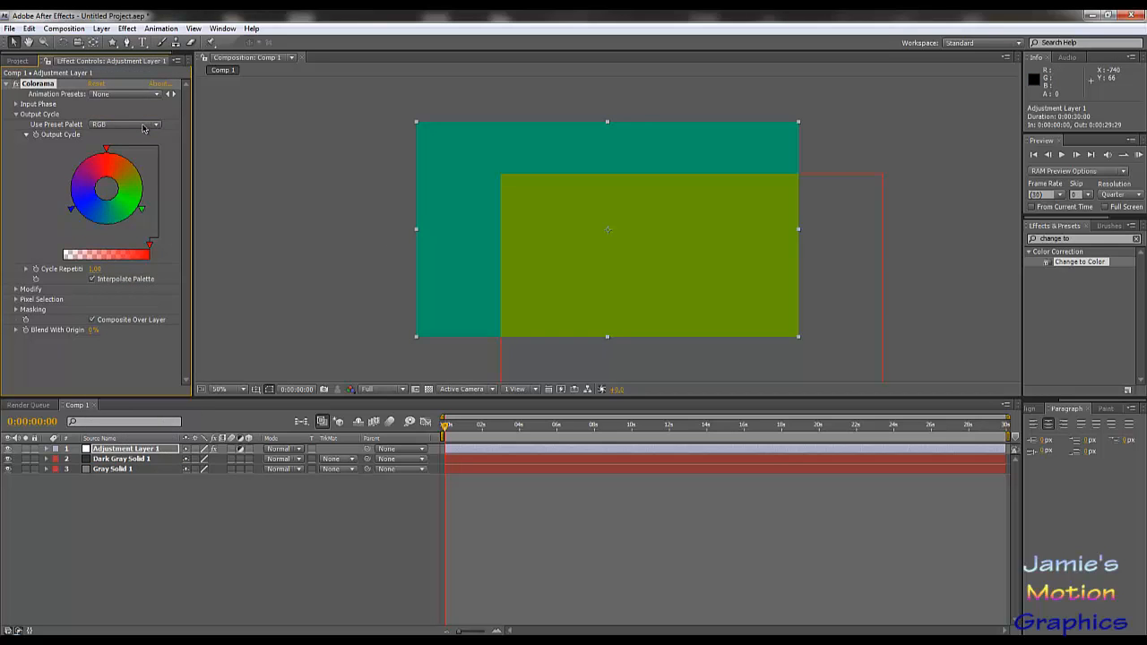
click(143, 130)
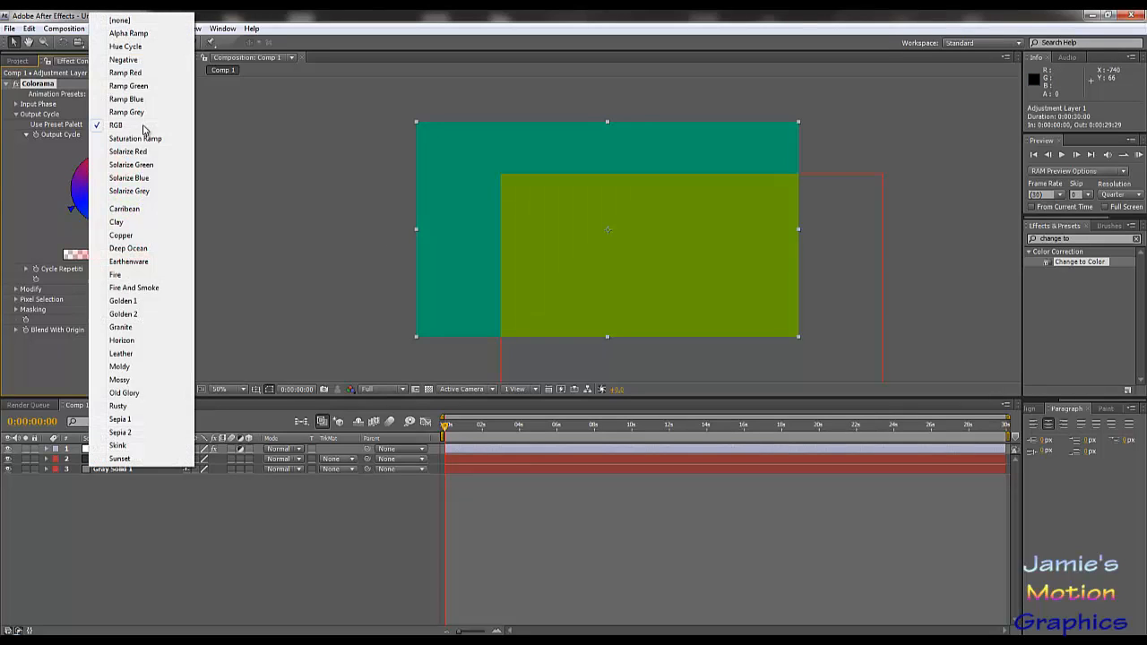
click(143, 261)
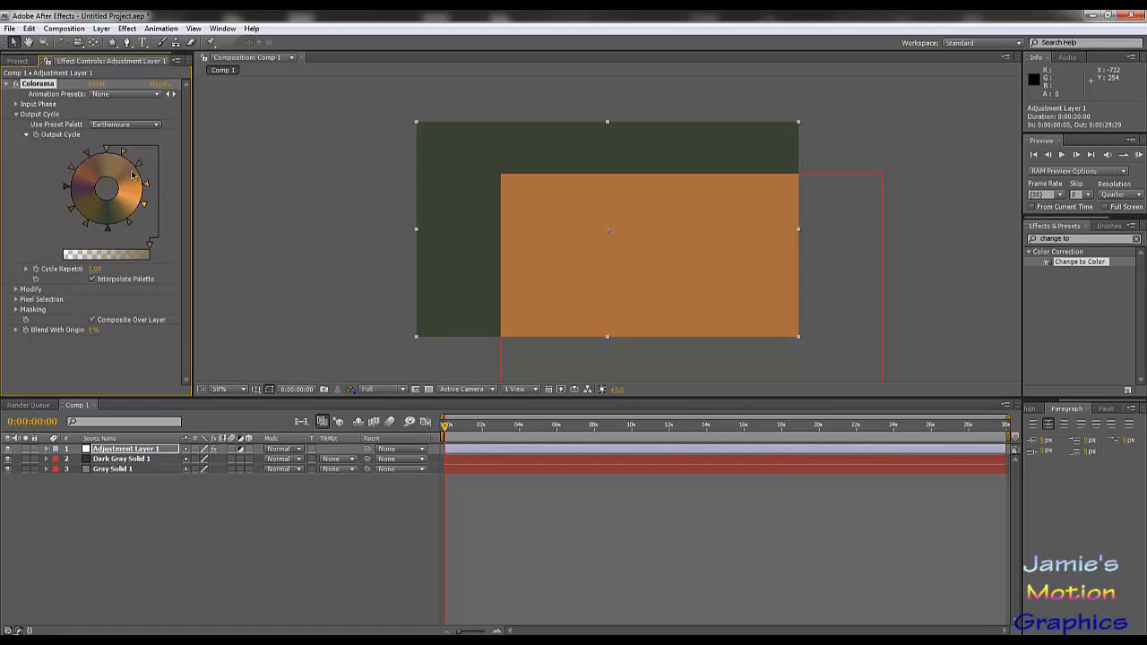
click(152, 126)
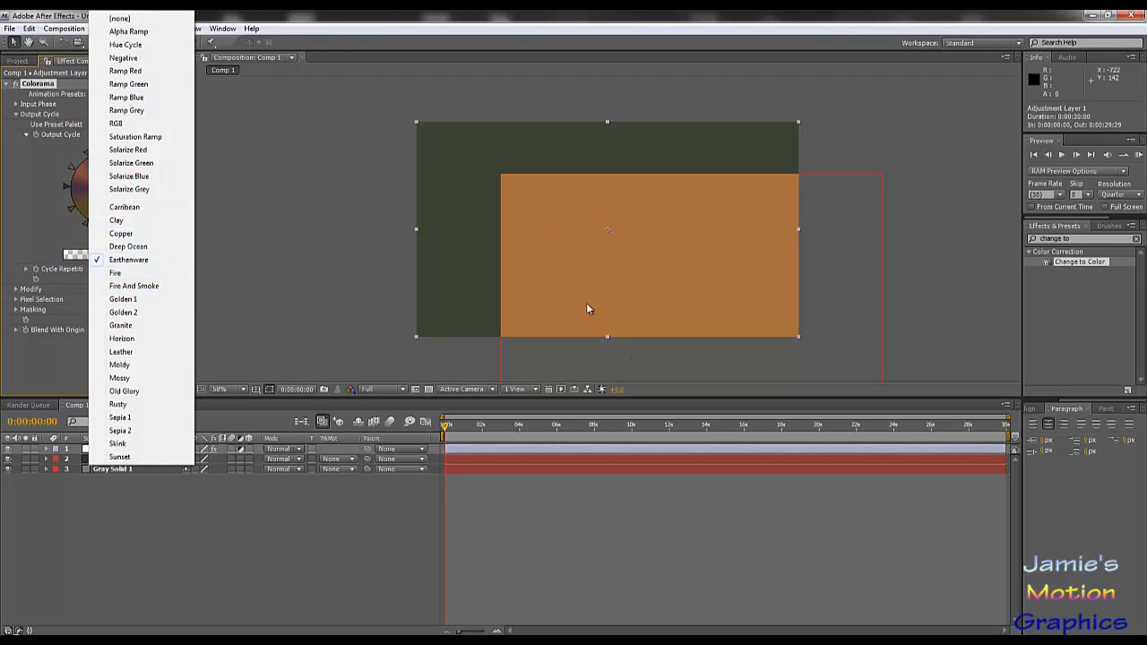
click(139, 352)
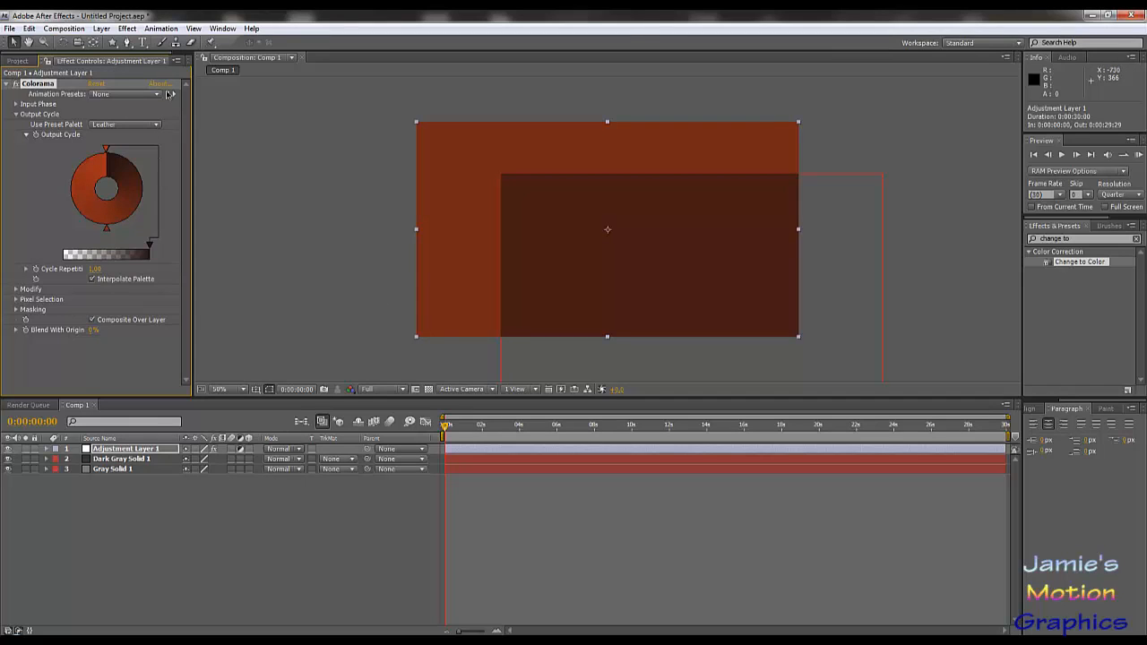
Step: Delete the Colorama effect from Adjustment Layer 1
click(1073, 261)
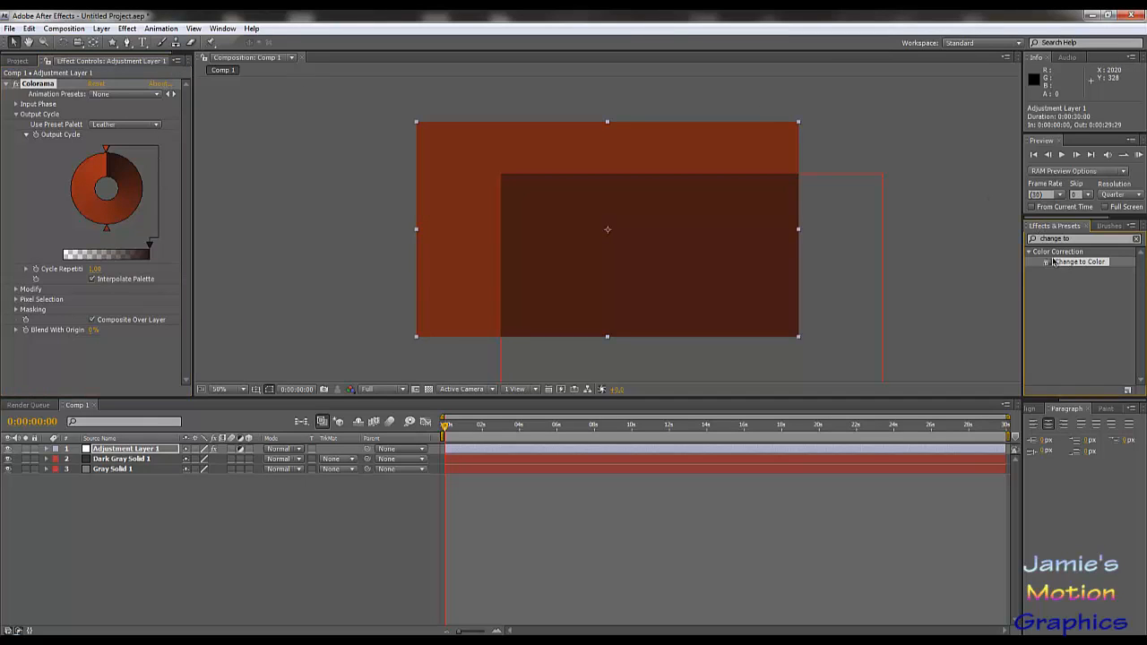
click(52, 89)
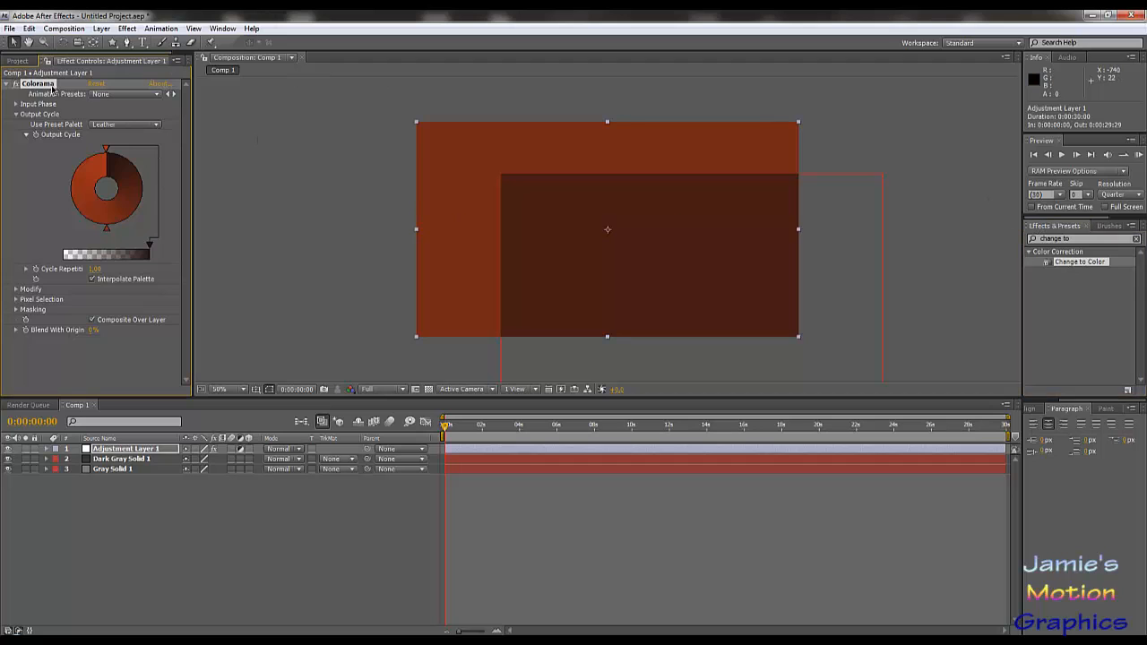
key(Delete)
click(101, 29)
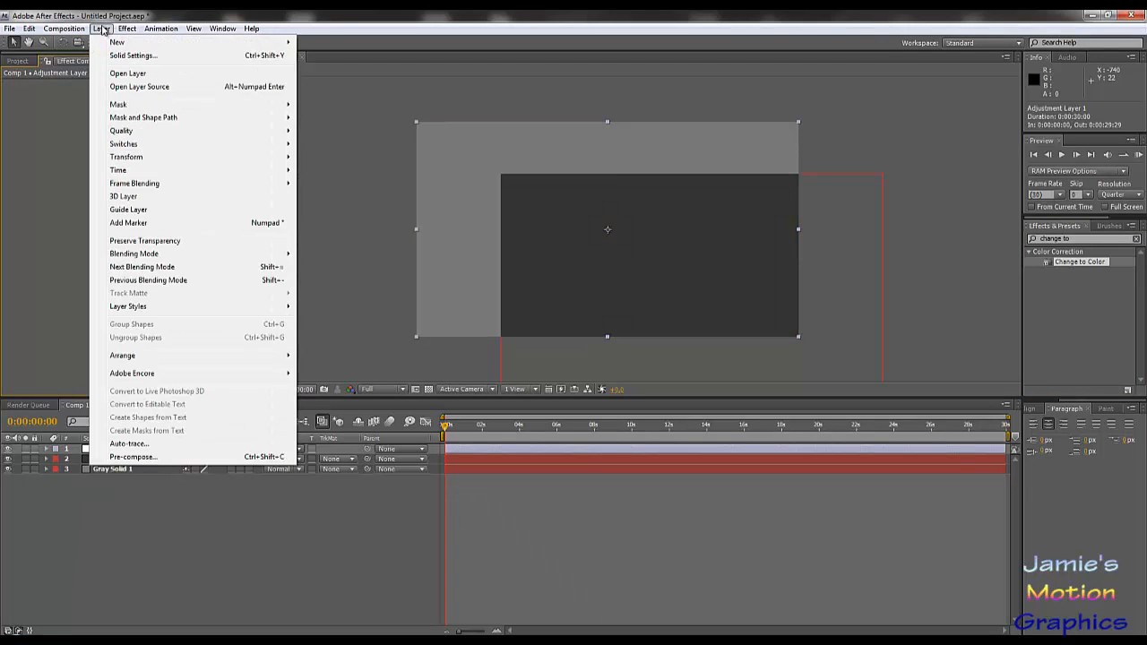
mouse_move(127, 28)
mouse_move(240, 148)
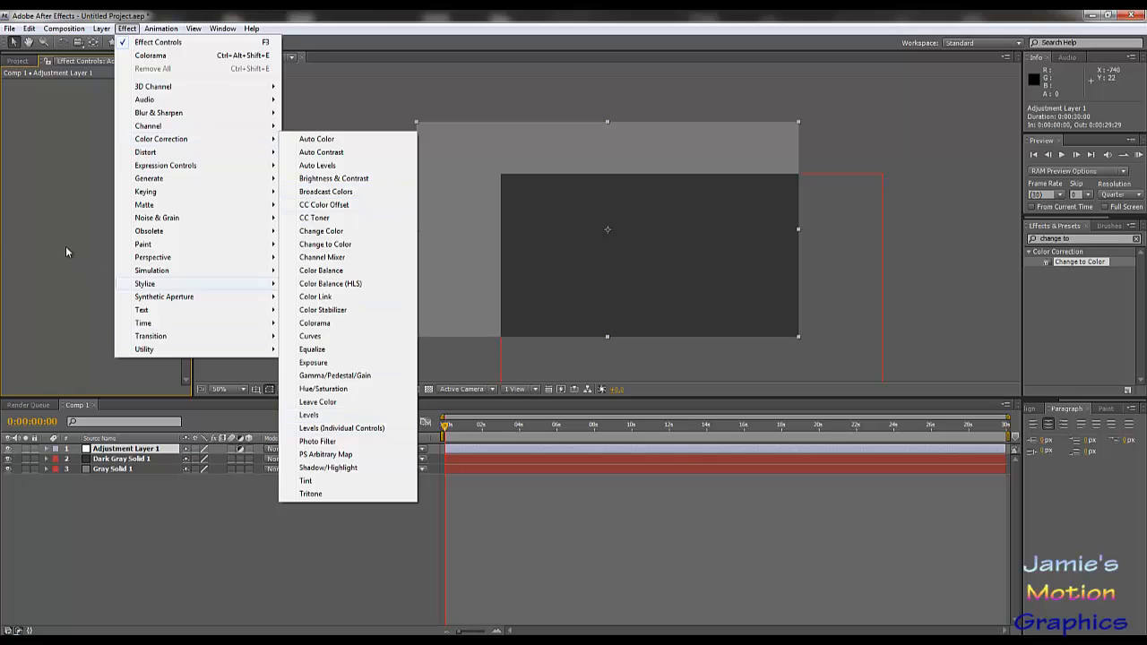
click(48, 218)
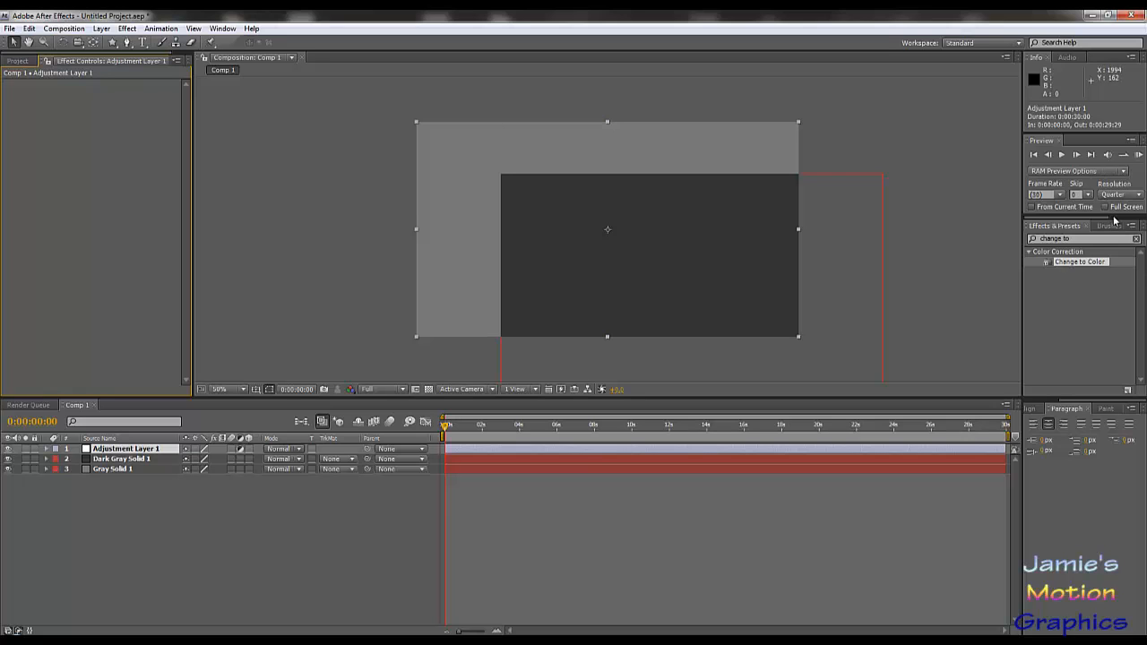
Step: Clear the effects search so that all effect categories are listed
click(1136, 240)
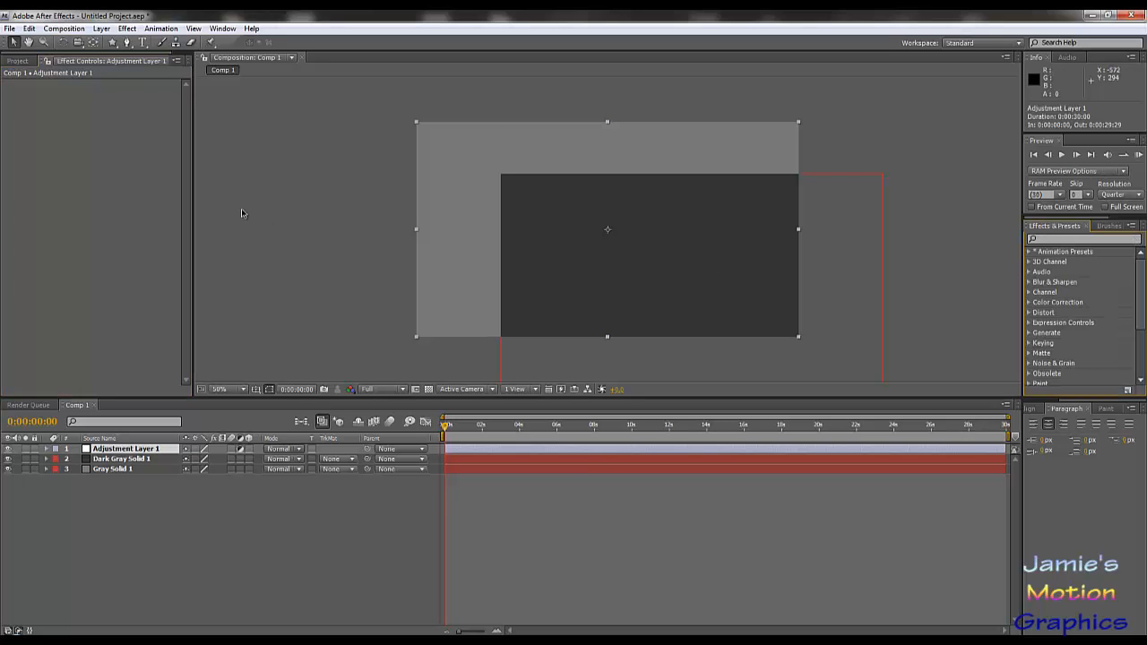